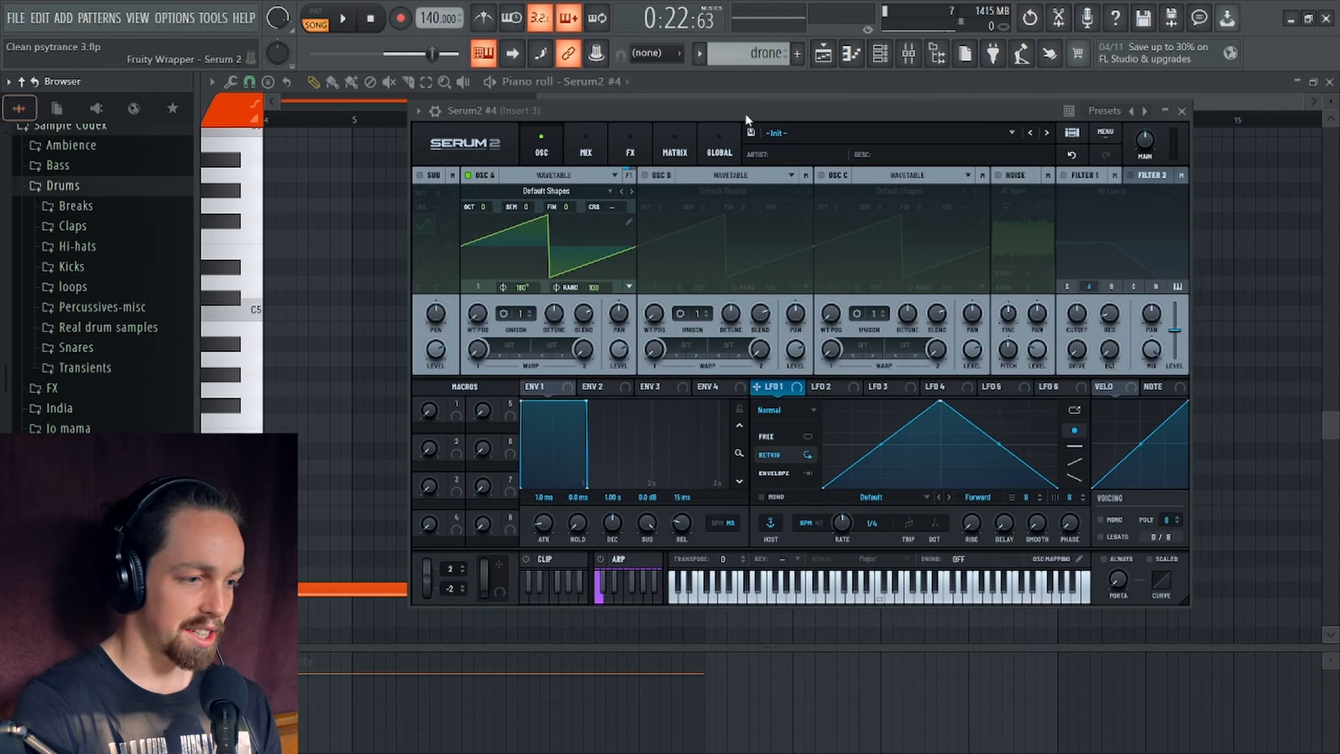
Step: Close the piano roll and load the S 2 Hat 2 sample from the Hi-hats folder into Serum's OSC A as a wavetable
{"action": "left_click", "coordinate": [1328, 81]}
{"action": "left_click_drag", "start_coordinate": [782, 109], "coordinate": [854, 63]}
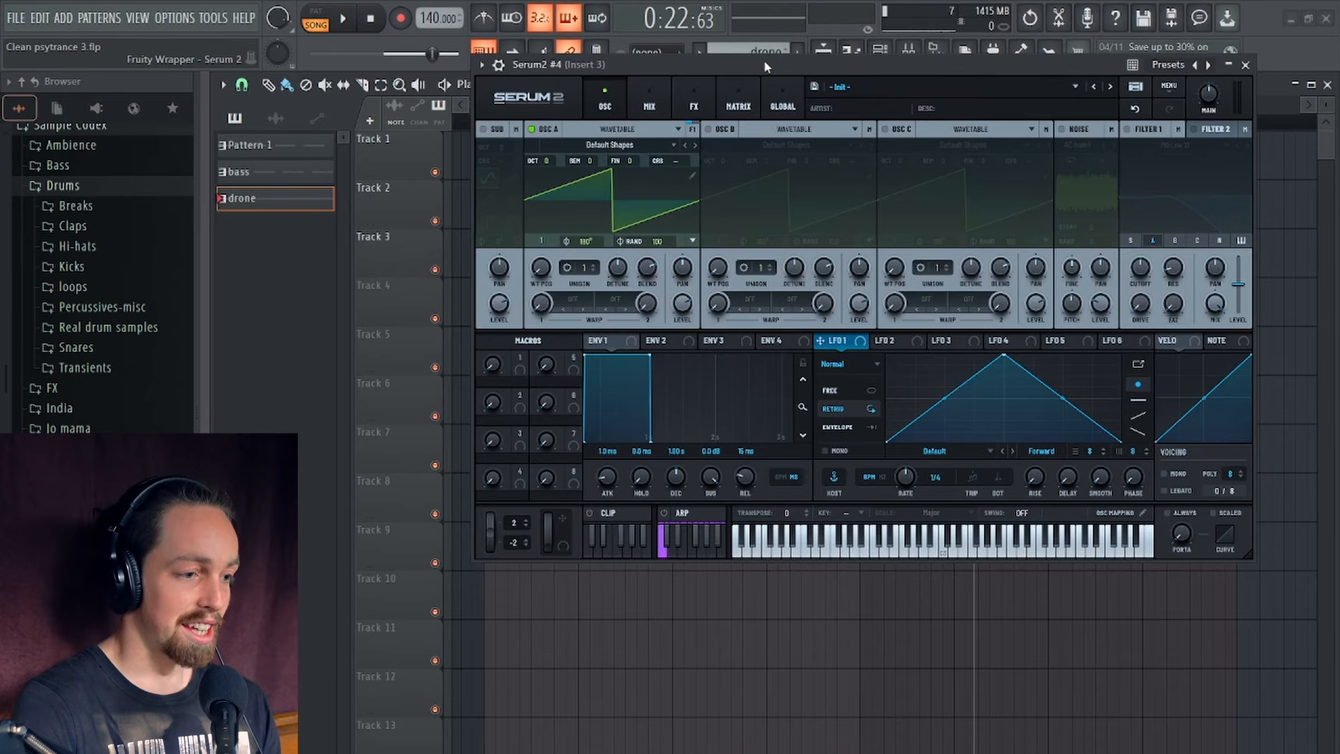
{"action": "left_click_drag", "start_coordinate": [764, 60], "coordinate": [762, 65]}
{"action": "left_click", "coordinate": [76, 246]}
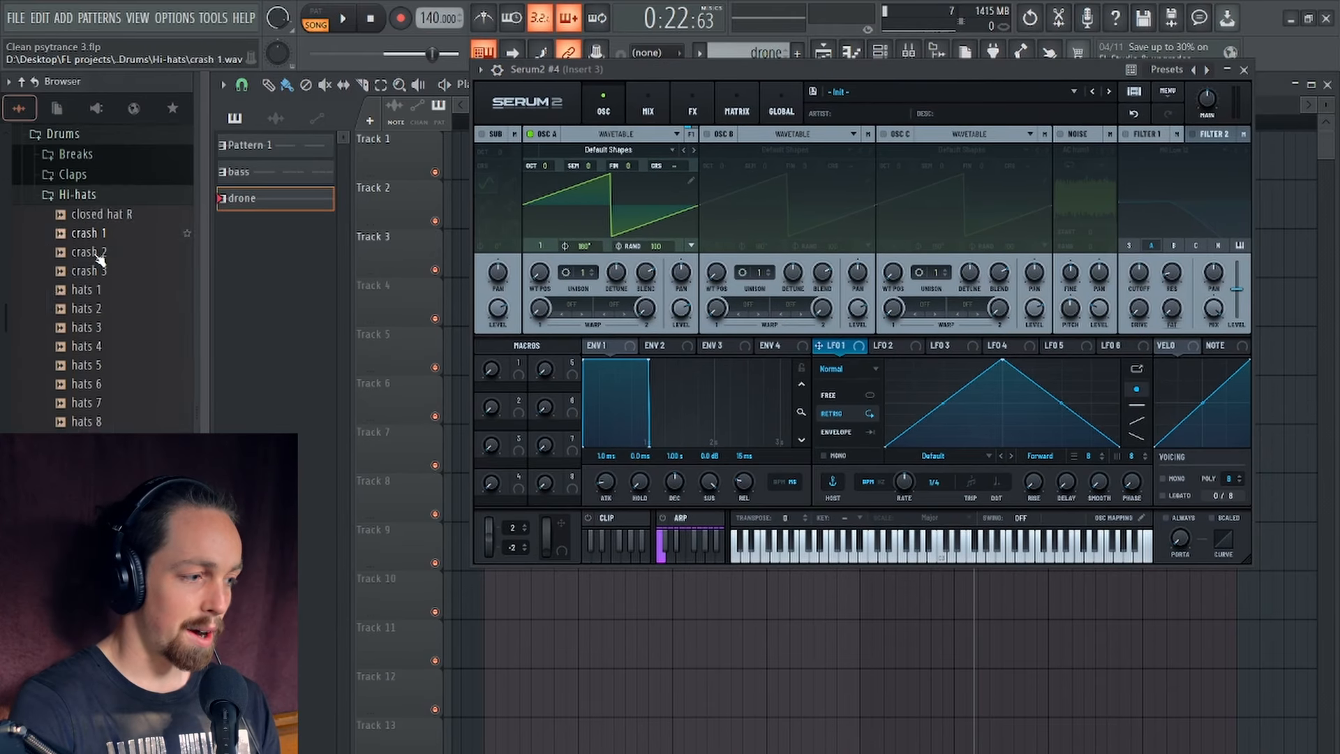
{"action": "scroll", "coordinate": [101, 325], "scroll_direction": "down", "scroll_amount": 2}
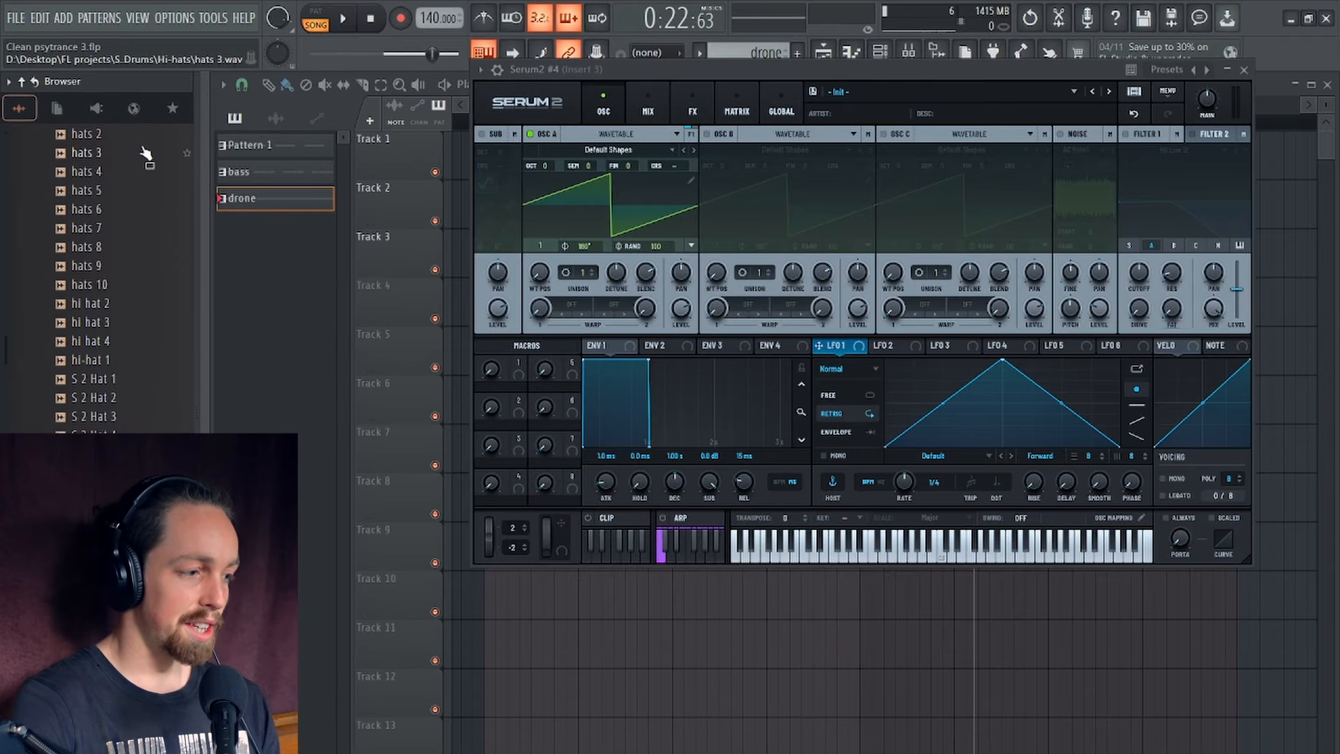
{"action": "left_click", "coordinate": [102, 402]}
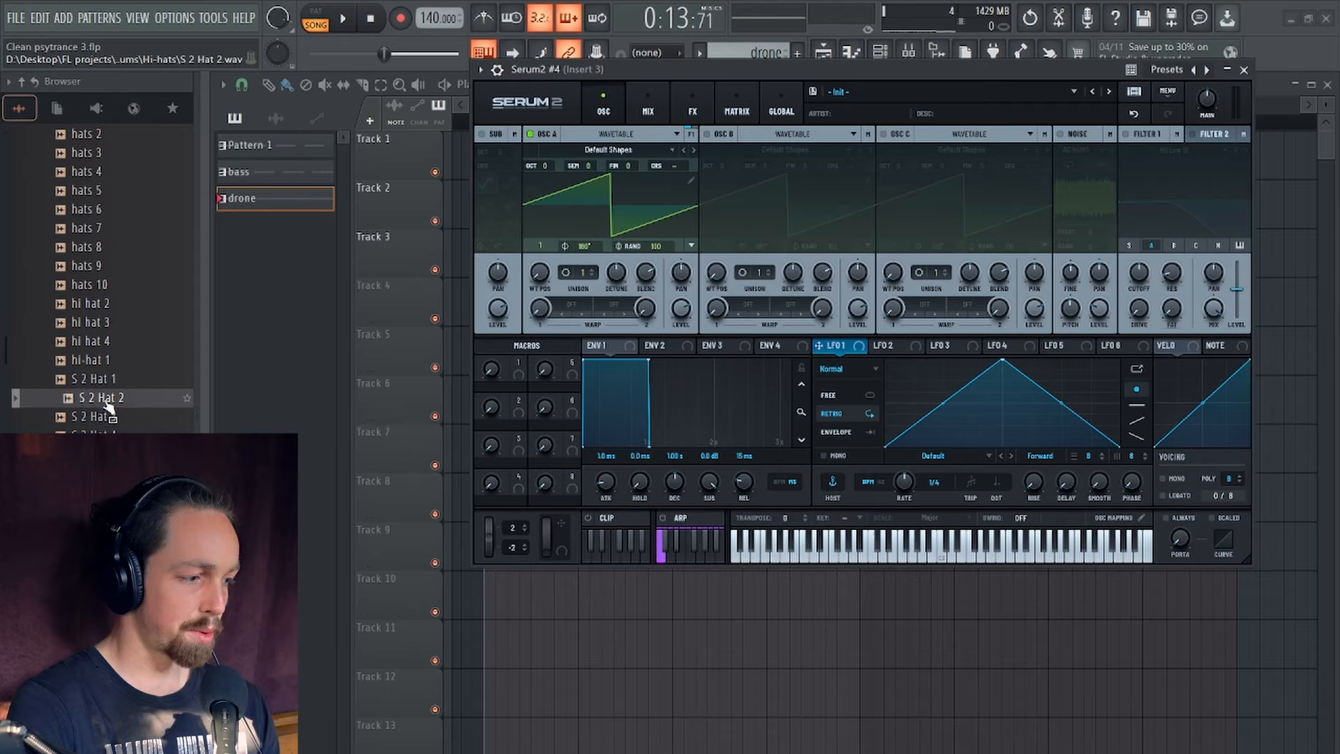
{"action": "left_click_drag", "start_coordinate": [106, 401], "coordinate": [666, 279]}
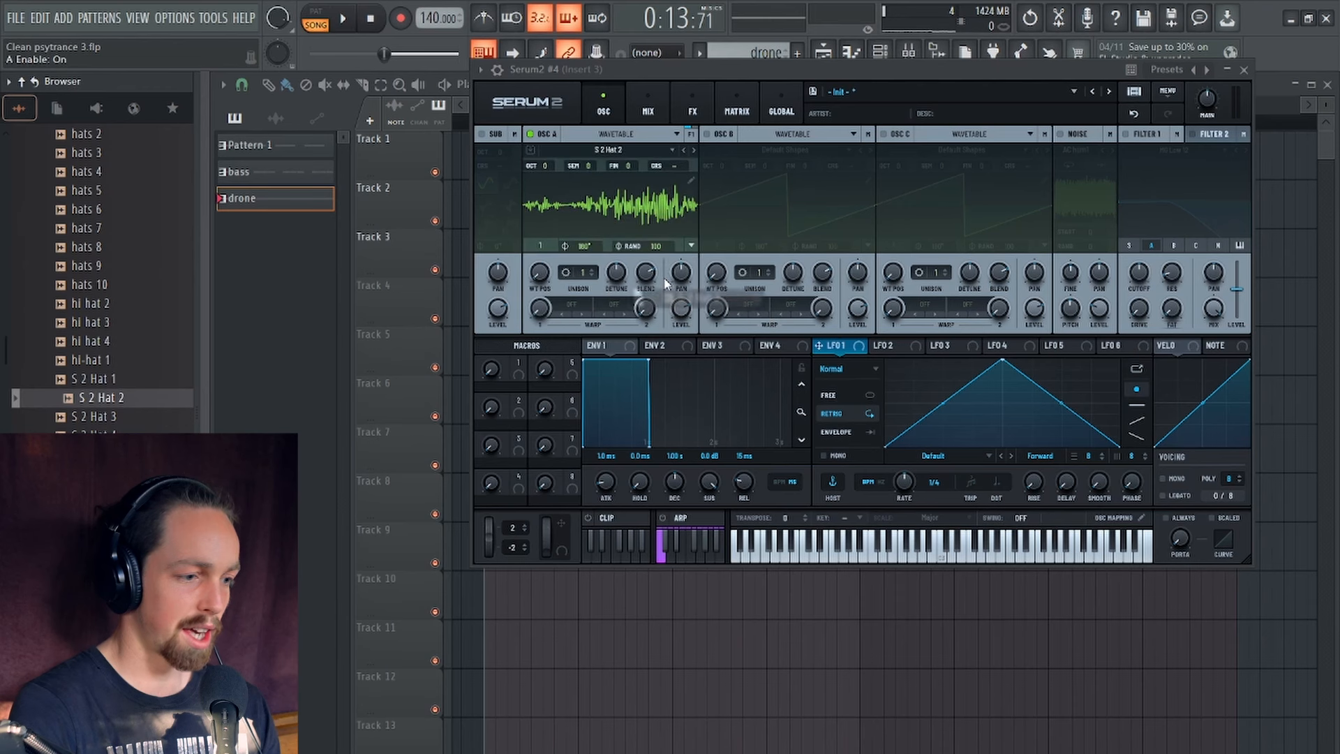
Step: Open OSC A's wavetable editor and remove all frames except the first one
{"action": "left_click", "coordinate": [691, 180]}
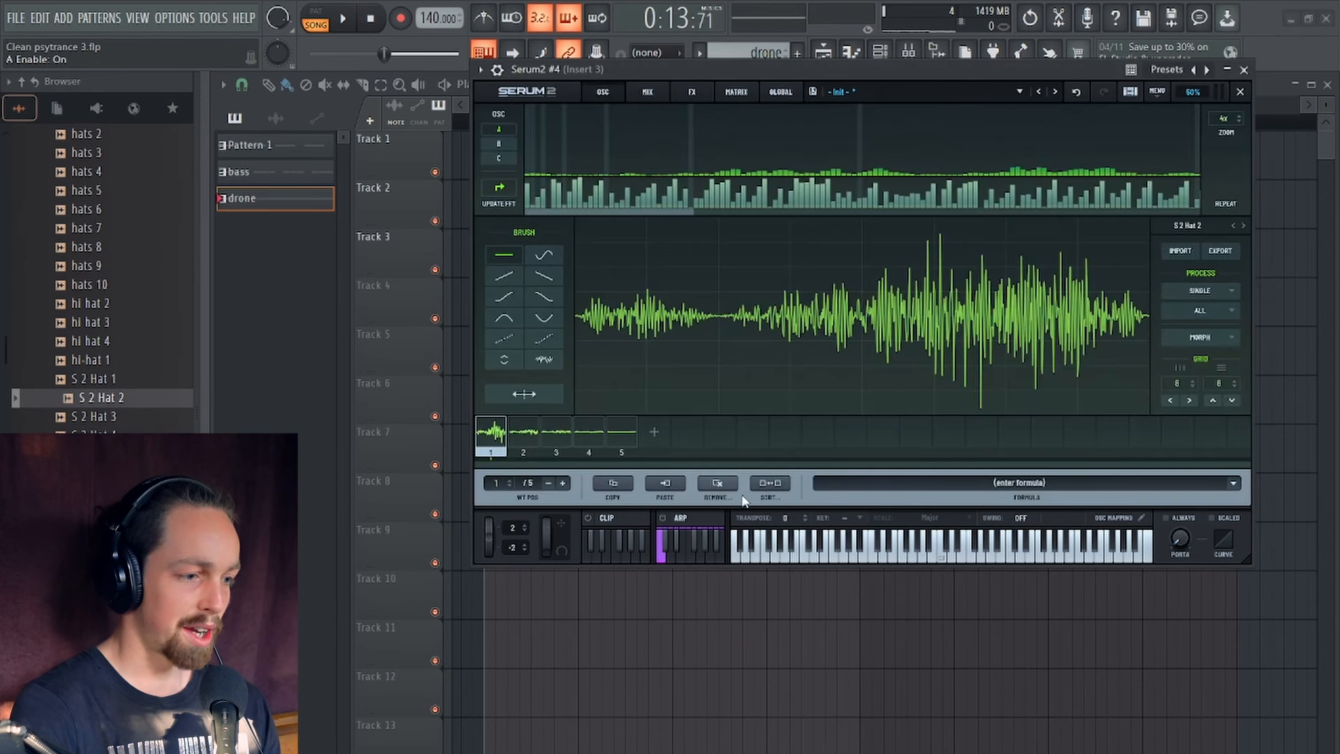
{"action": "left_click", "coordinate": [713, 484]}
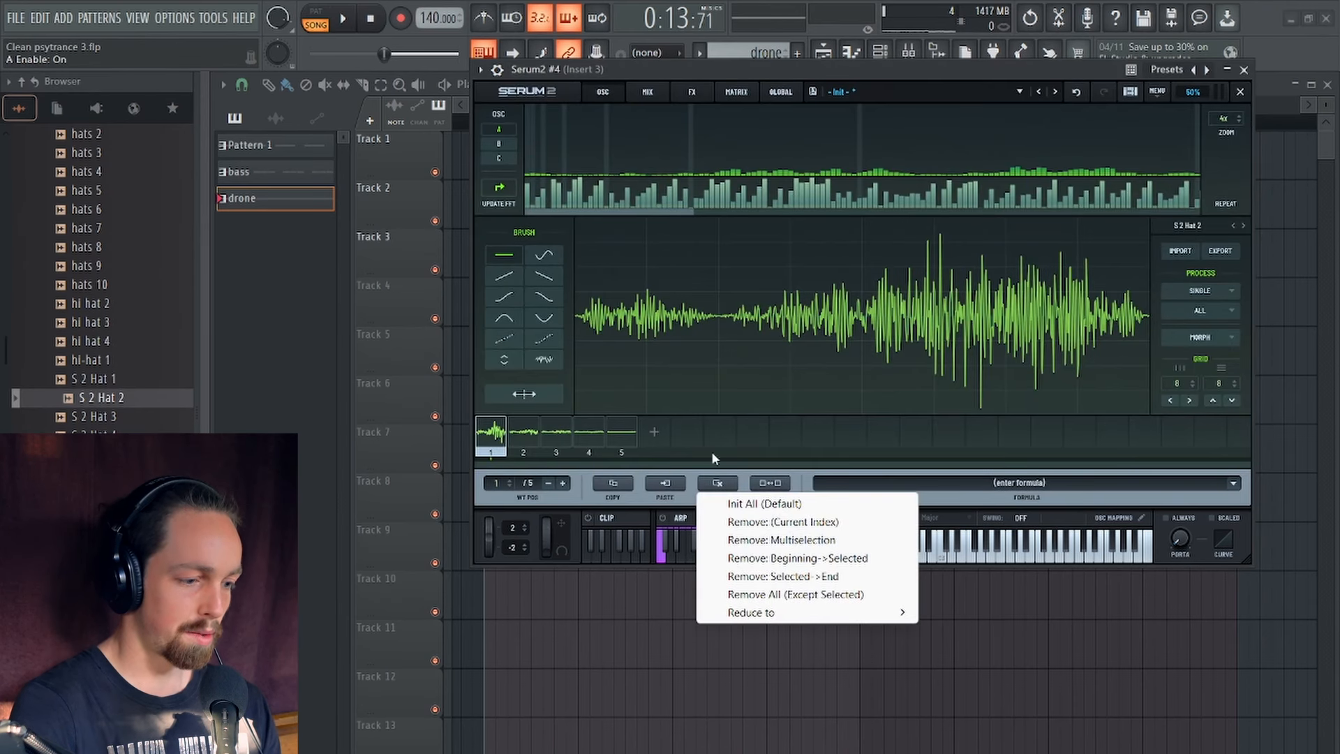
{"action": "left_click", "coordinate": [780, 596]}
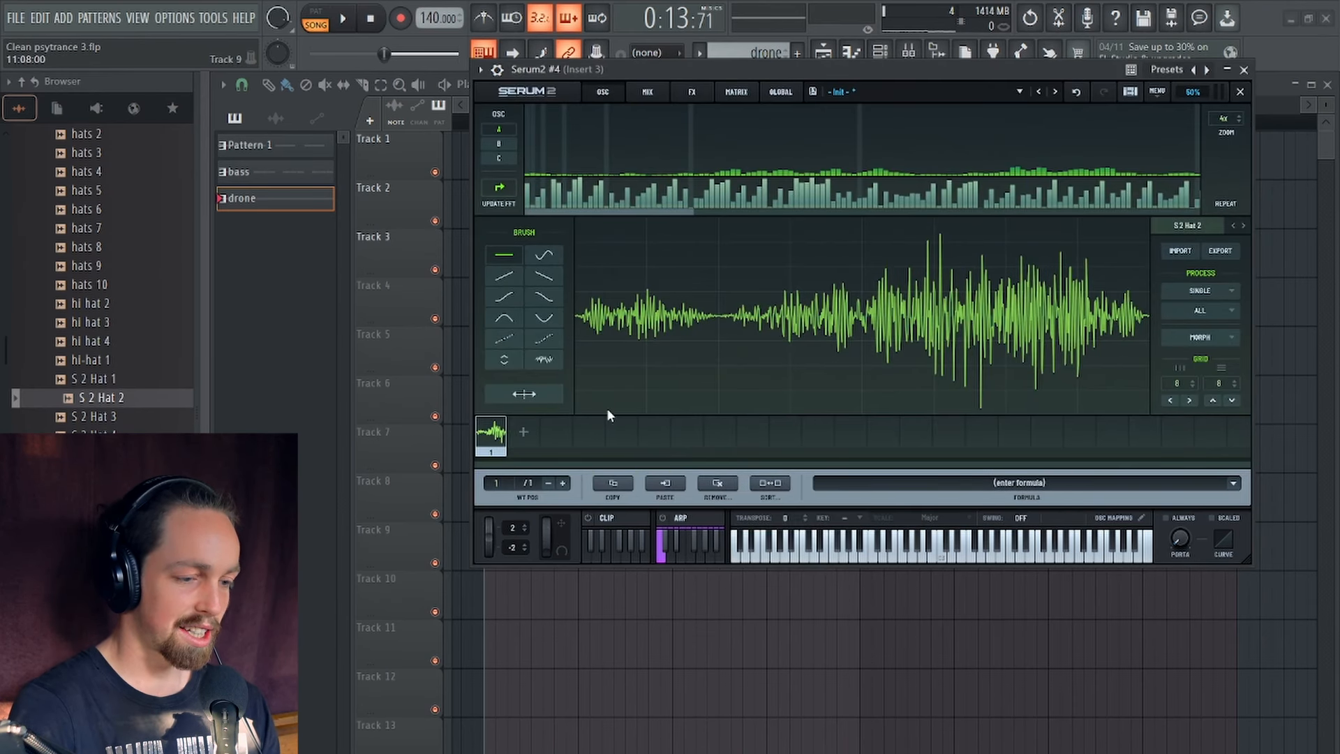
Step: Resize the wavetable frames to half repeatedly until the table is divided into 32 frames
{"action": "left_click", "coordinate": [1204, 314]}
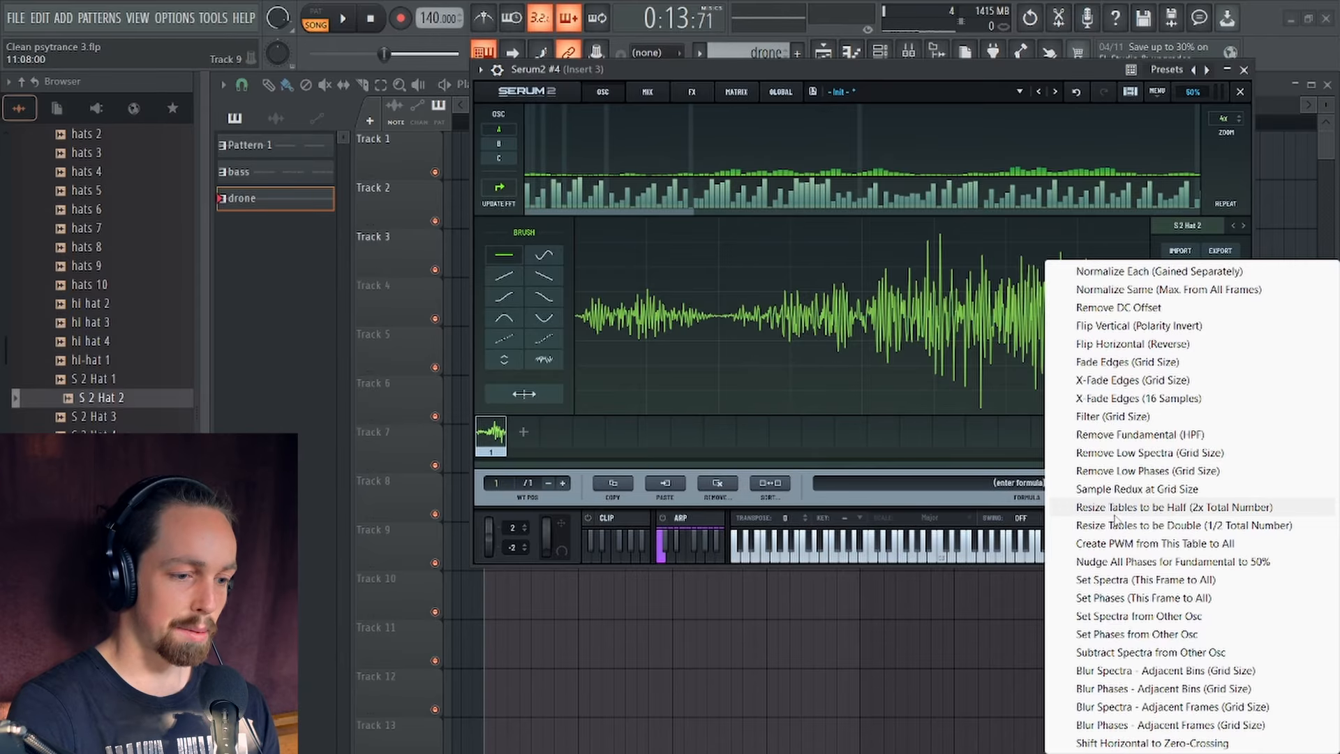
{"action": "left_click", "coordinate": [1156, 514]}
{"action": "left_click", "coordinate": [1174, 511]}
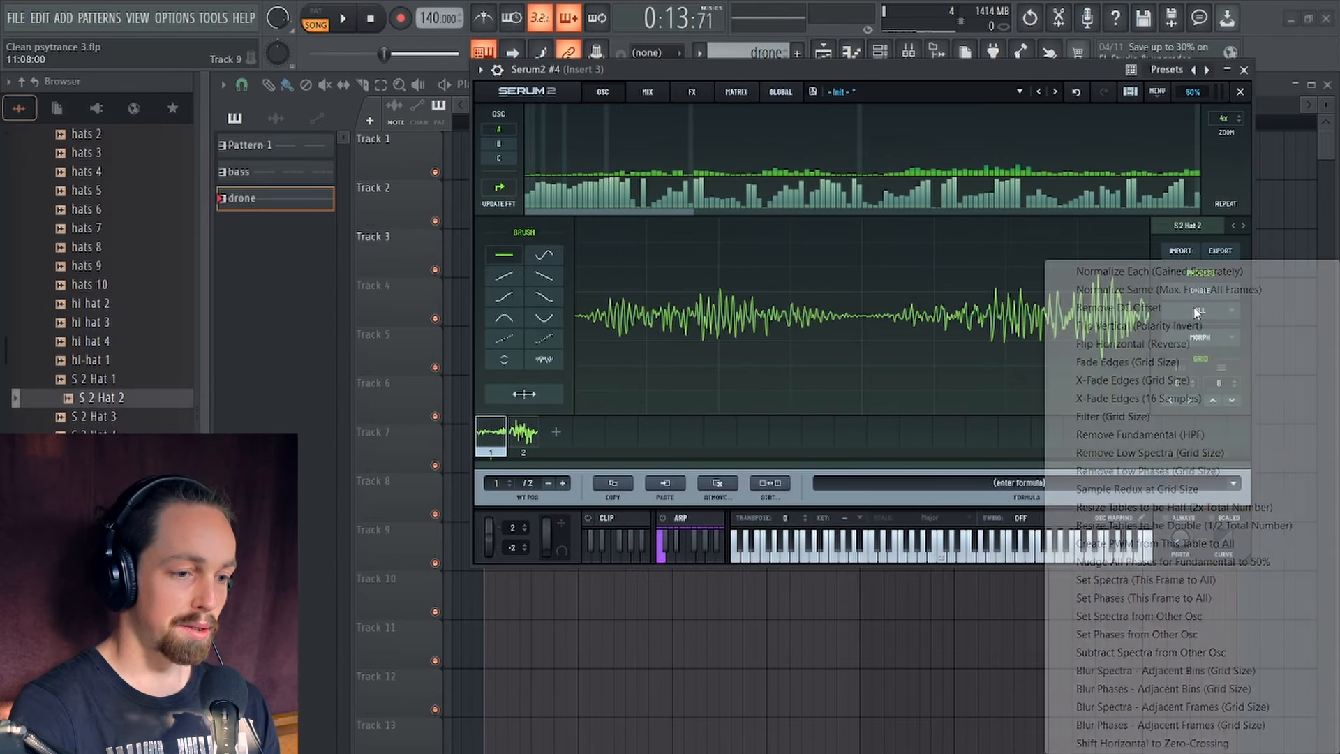
{"action": "left_click", "coordinate": [1174, 514]}
{"action": "left_click", "coordinate": [1200, 314]}
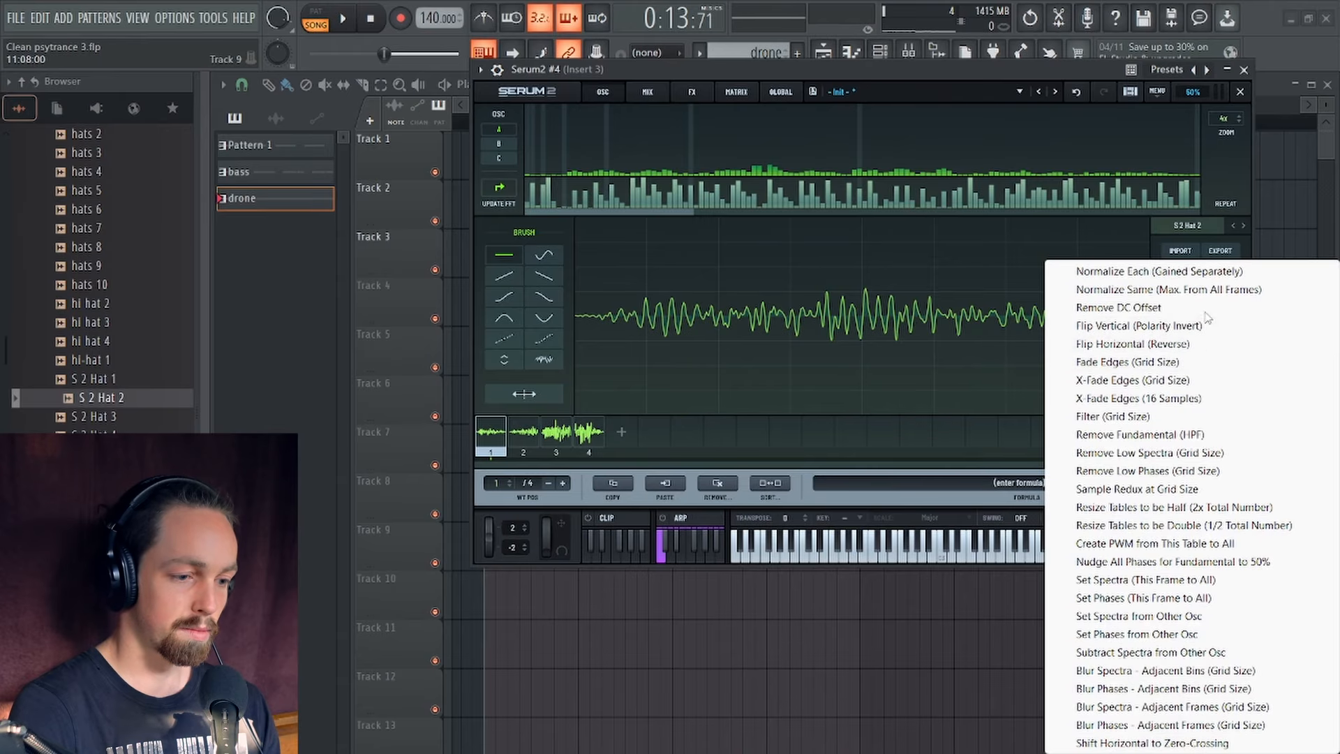
{"action": "left_click", "coordinate": [1193, 514]}
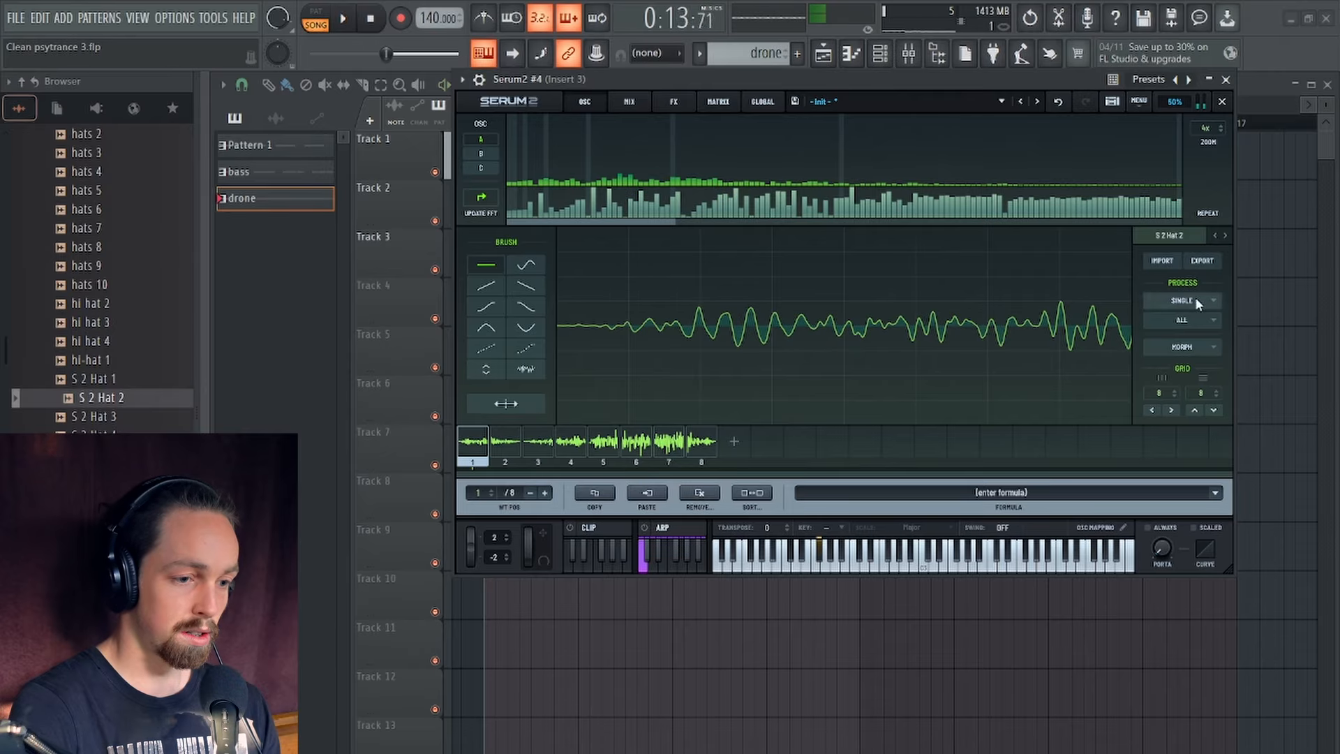
{"action": "left_click", "coordinate": [1186, 317]}
{"action": "left_click", "coordinate": [1193, 514]}
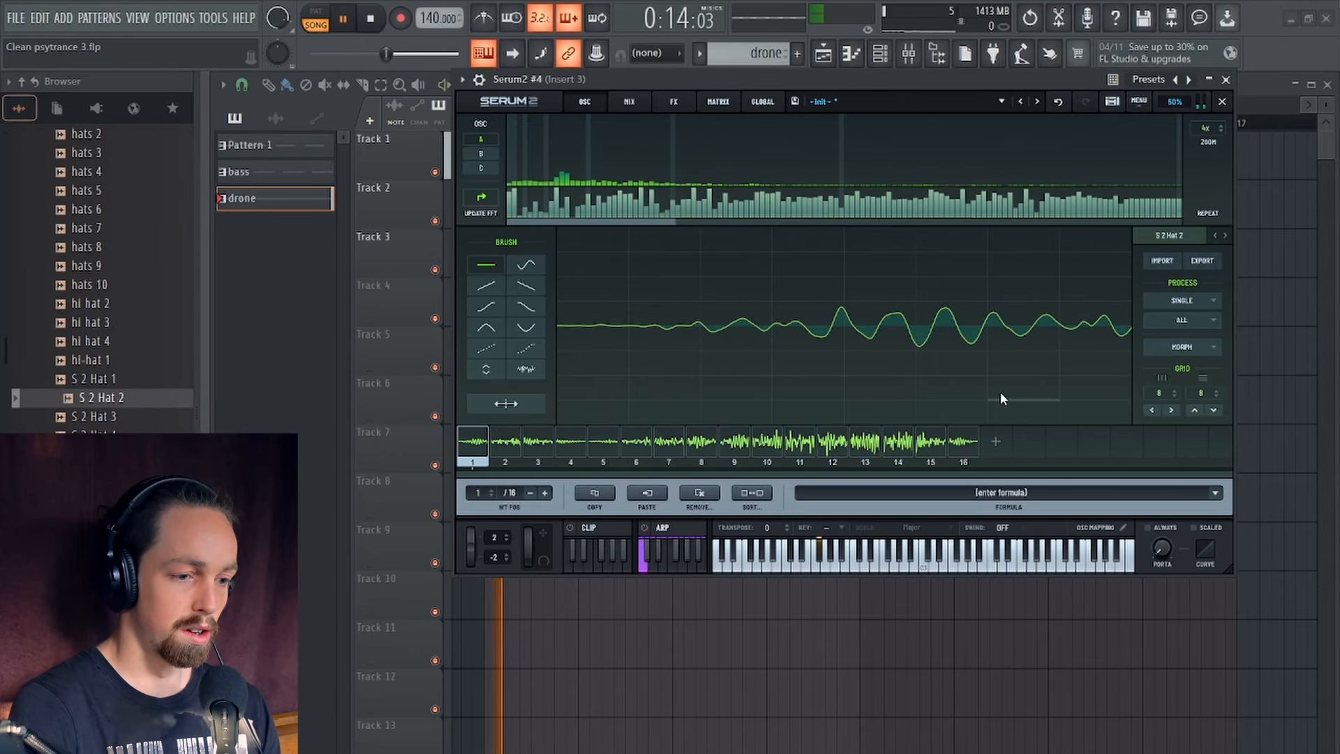
{"action": "left_click", "coordinate": [1183, 320]}
{"action": "left_click", "coordinate": [1089, 589]}
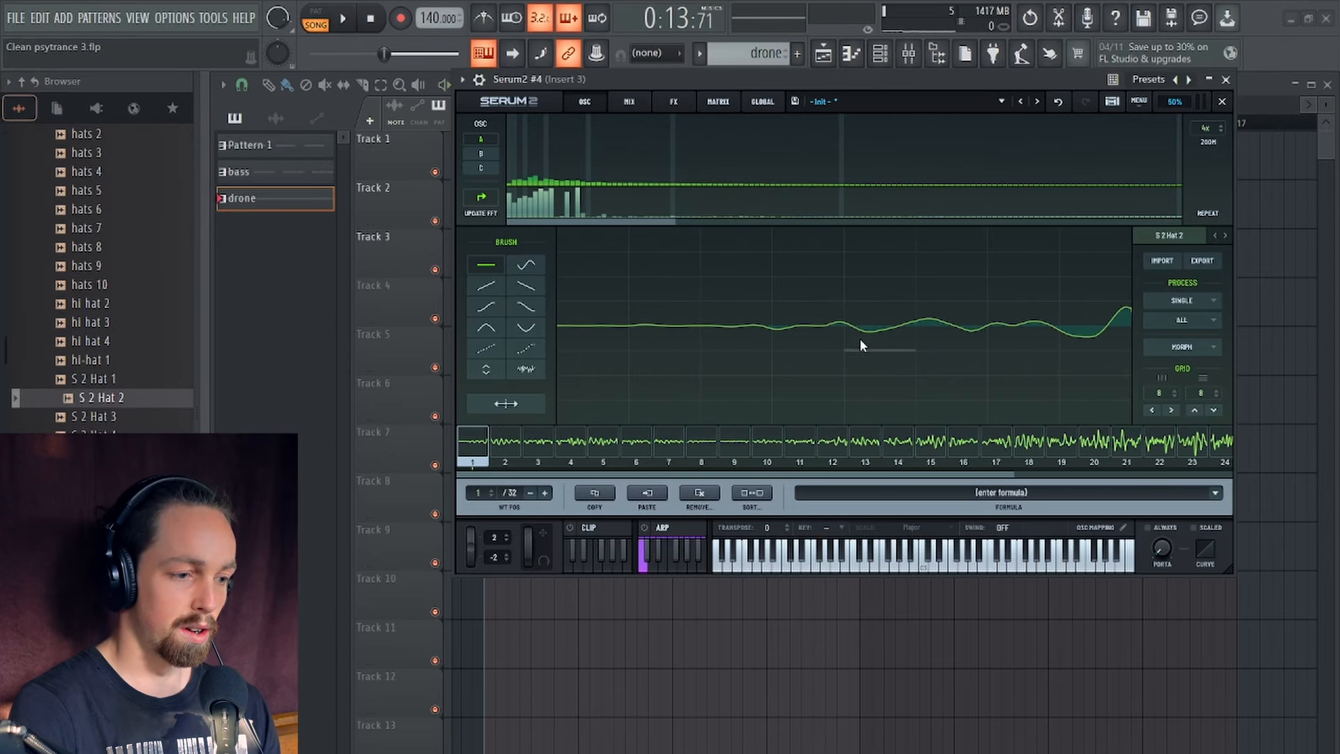
Step: Audition the sliced wavetable and normalize each frame separately
{"action": "key", "text": "space"}
{"action": "key", "text": "space"}
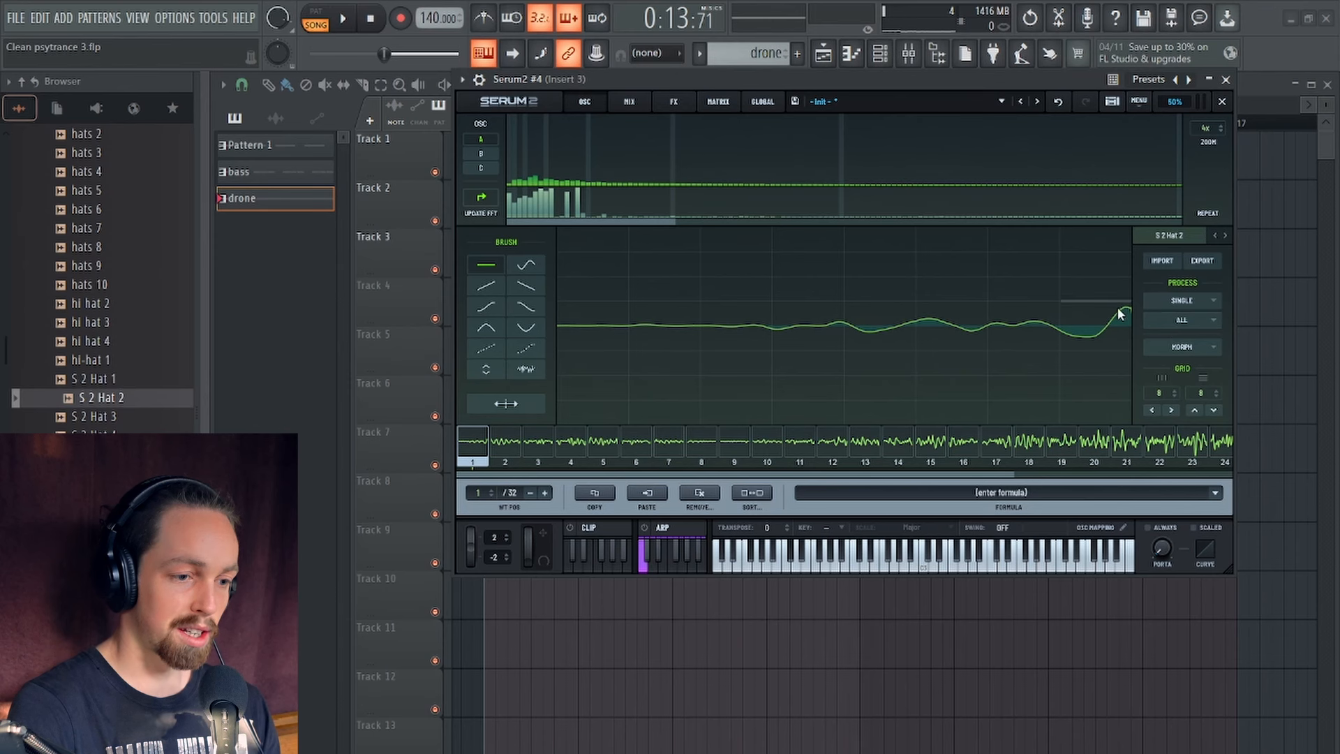
{"action": "left_click", "coordinate": [1175, 299]}
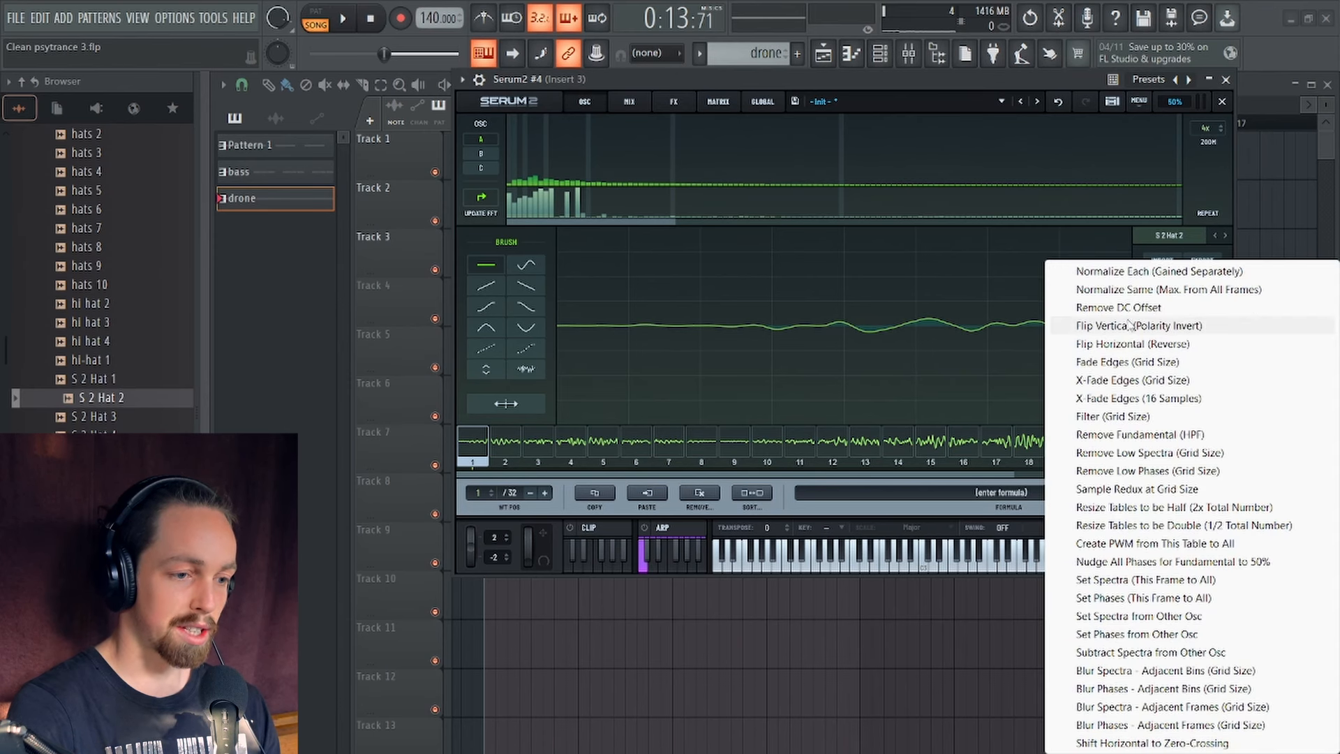
{"action": "left_click", "coordinate": [1125, 272]}
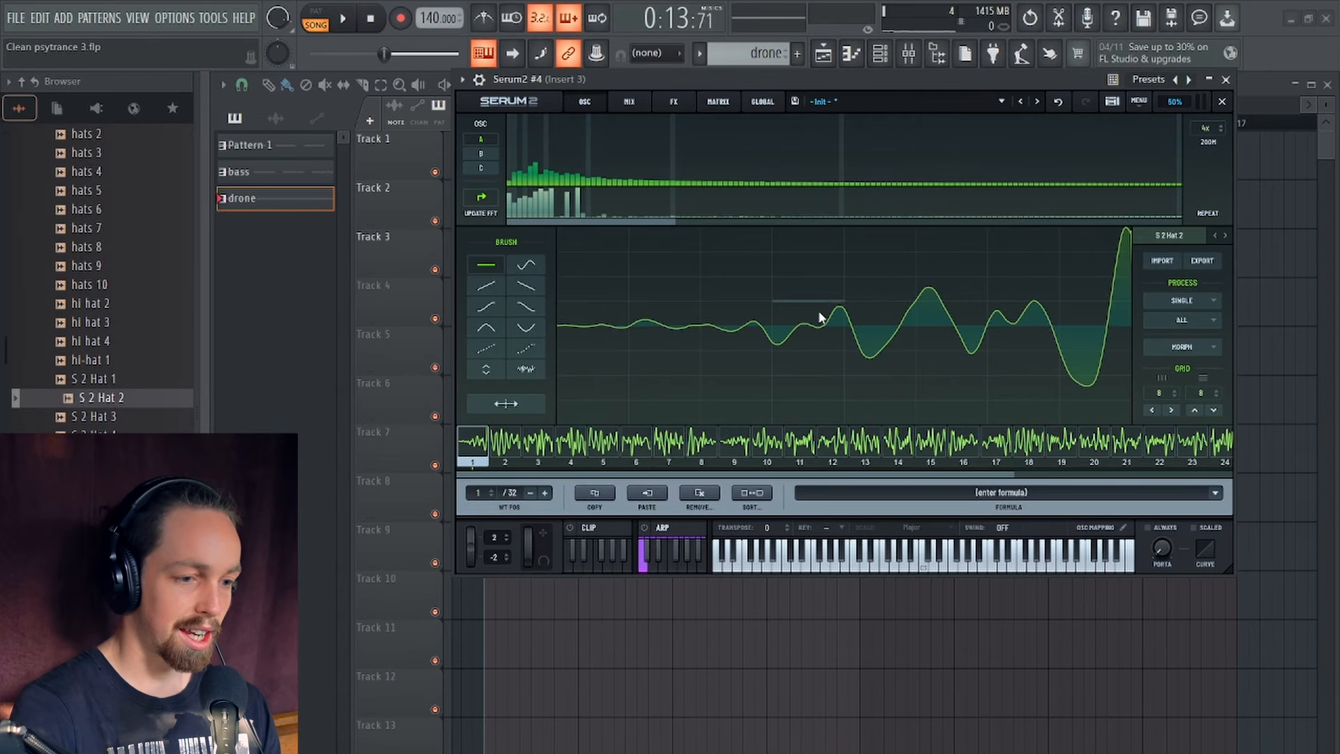
Step: Remove the first frame of the wavetable and the current frame 8
{"action": "left_click", "coordinate": [708, 505]}
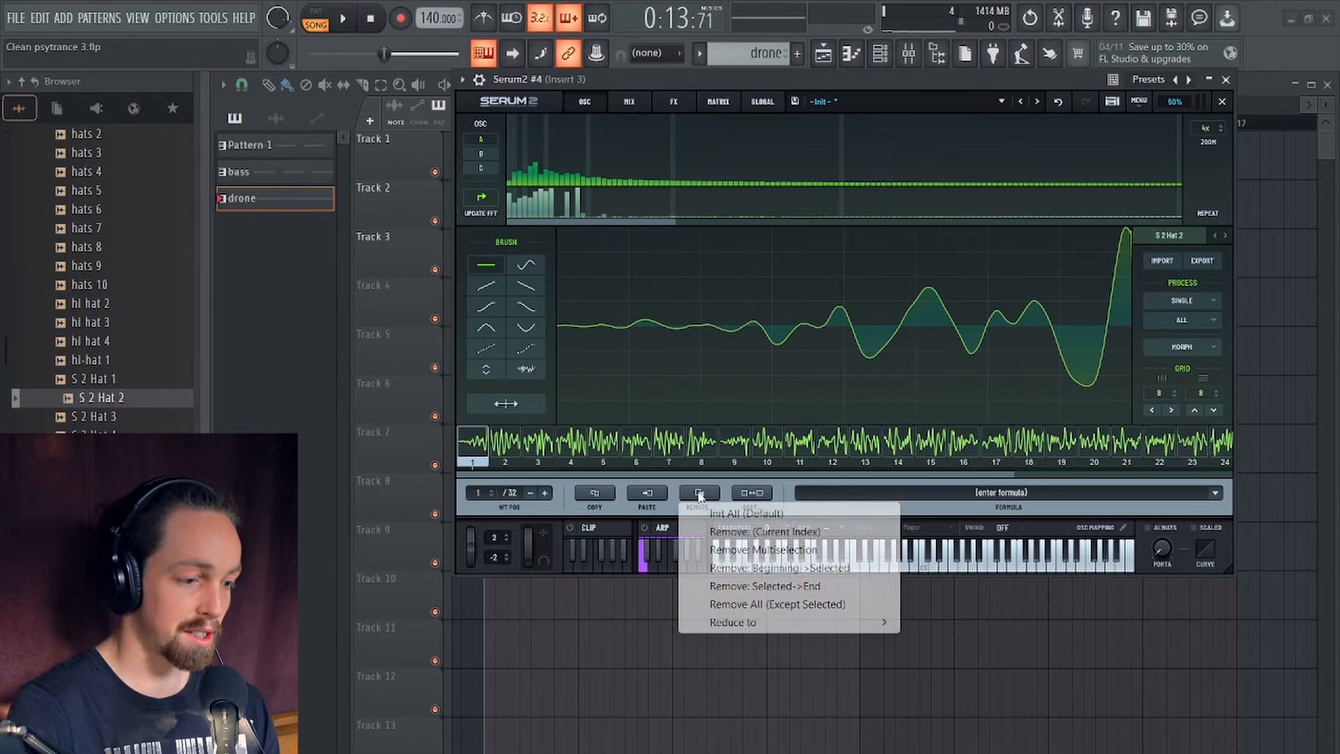
{"action": "left_click", "coordinate": [767, 567]}
{"action": "left_click", "coordinate": [700, 450]}
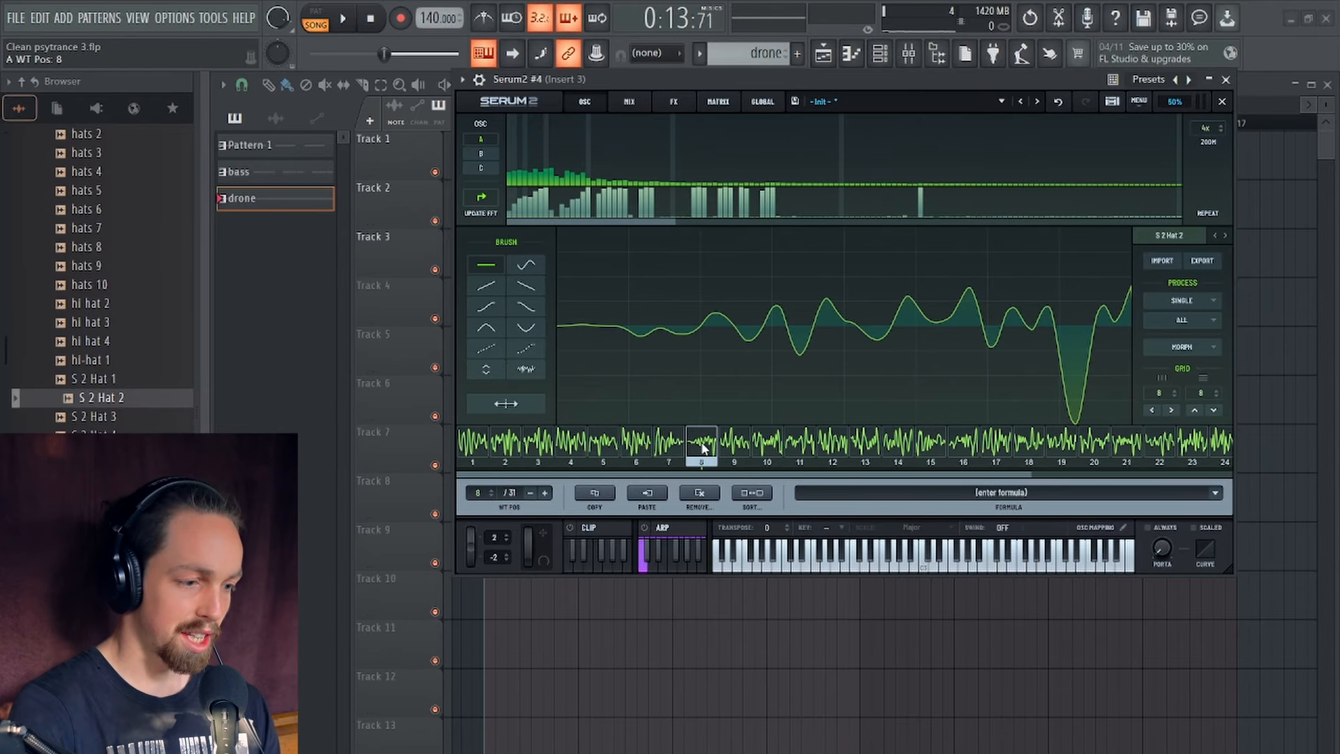
{"action": "left_click", "coordinate": [701, 493]}
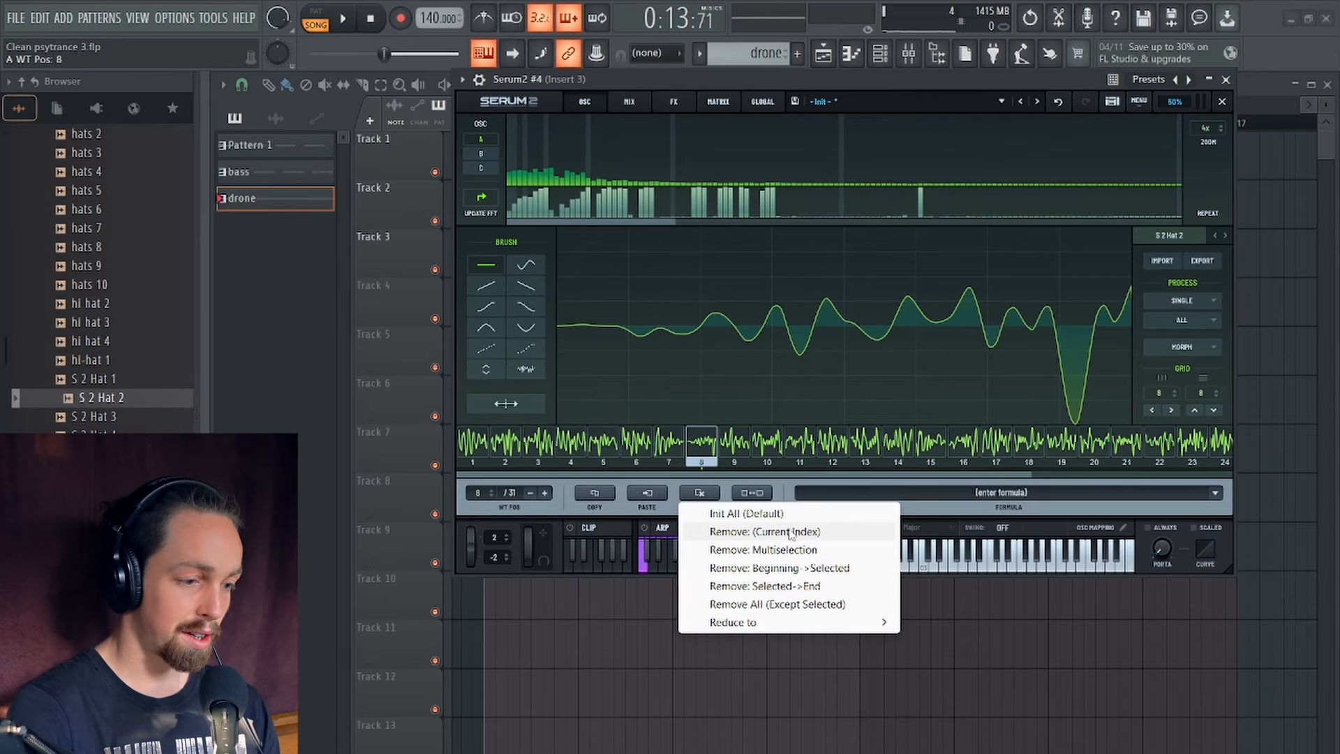
{"action": "left_click", "coordinate": [764, 531]}
Step: Remove frames 14 and 15 as a multiselection, and delete the last, fading frame of the wavetable
{"action": "left_click", "coordinate": [900, 445]}
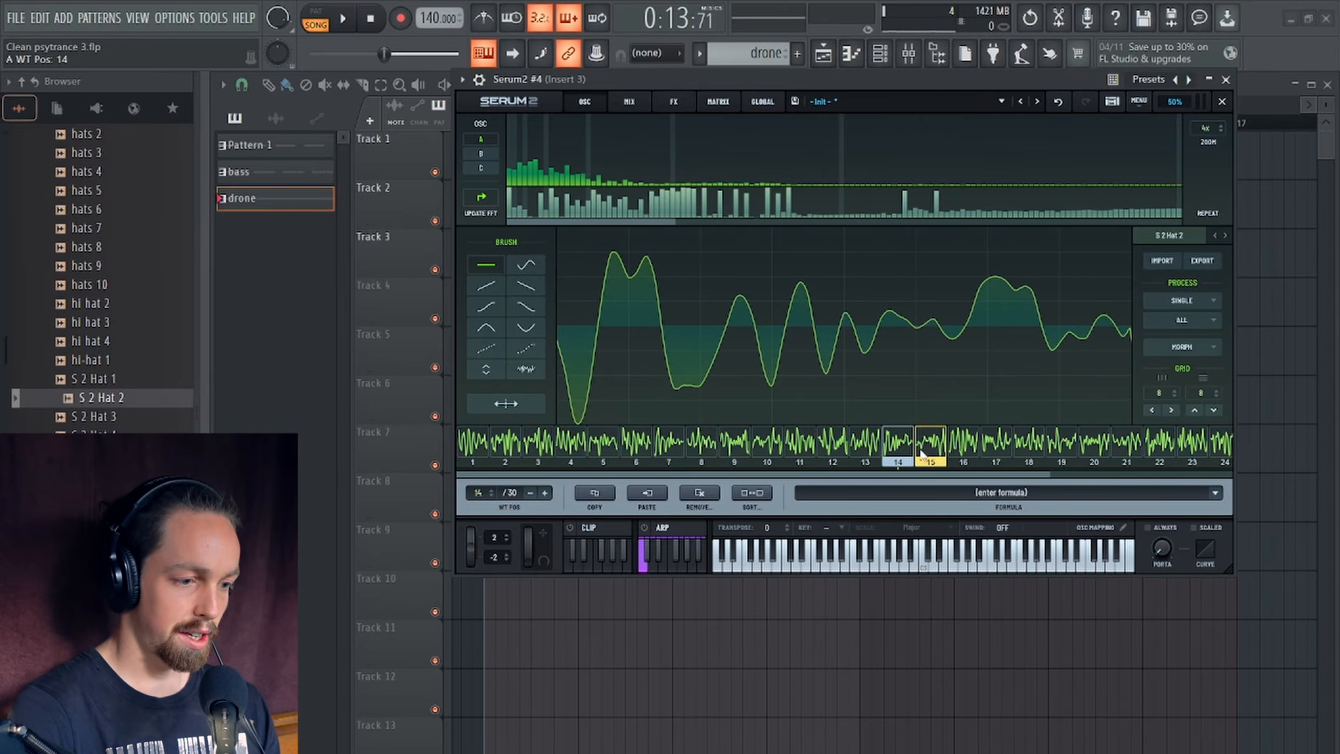
{"action": "left_click", "coordinate": [697, 505]}
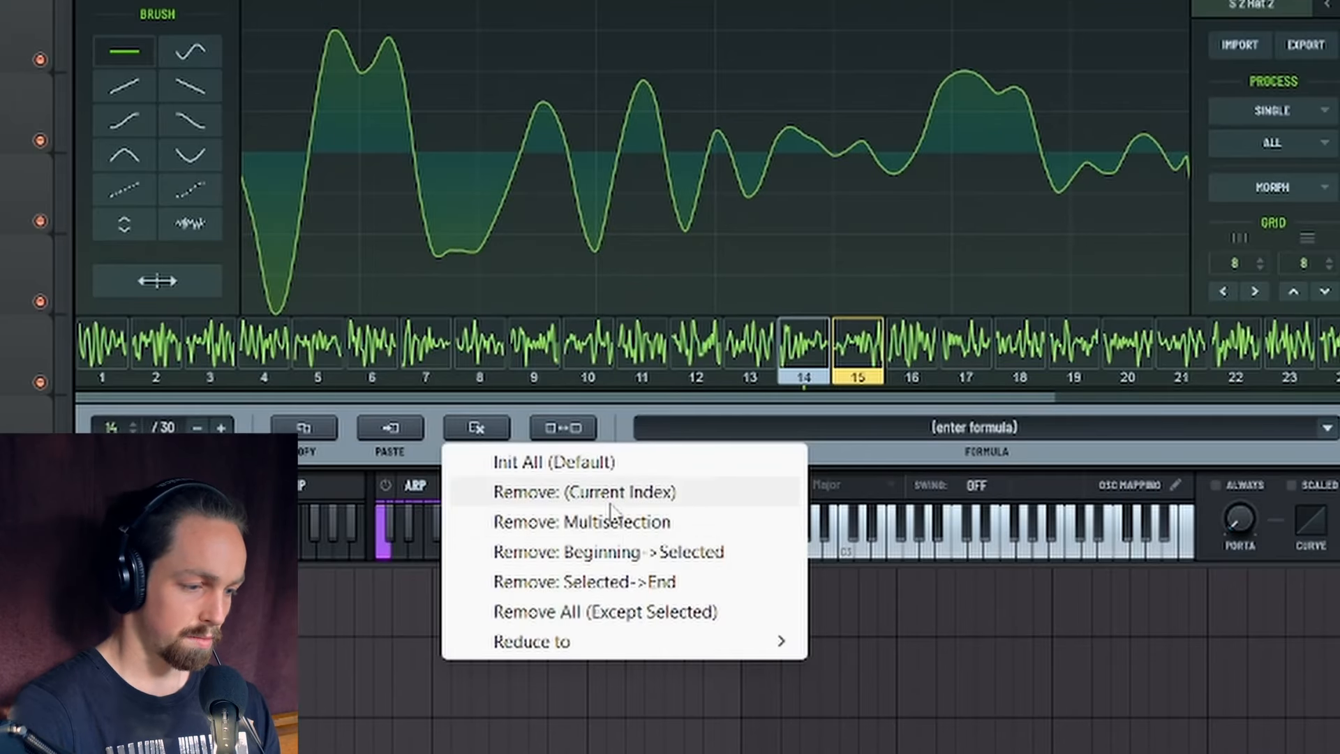
{"action": "left_click", "coordinate": [614, 521]}
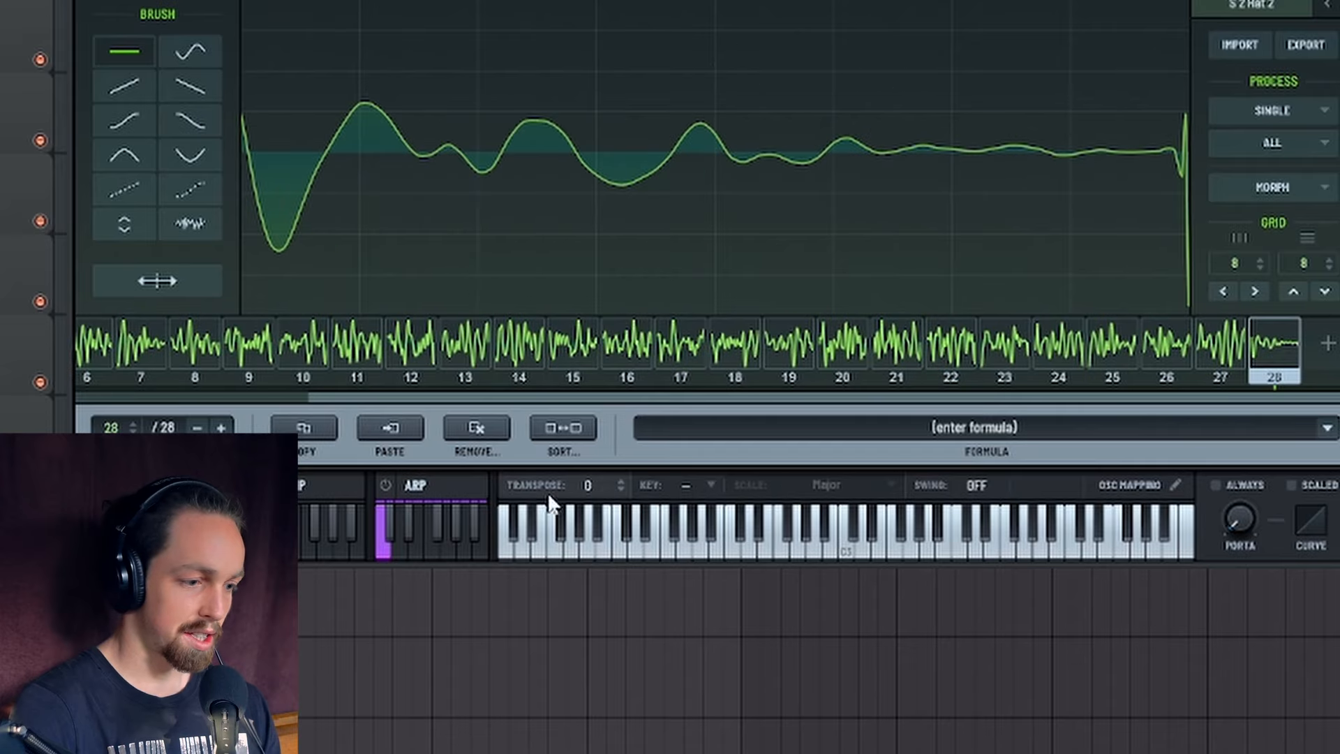
{"action": "left_click", "coordinate": [475, 427]}
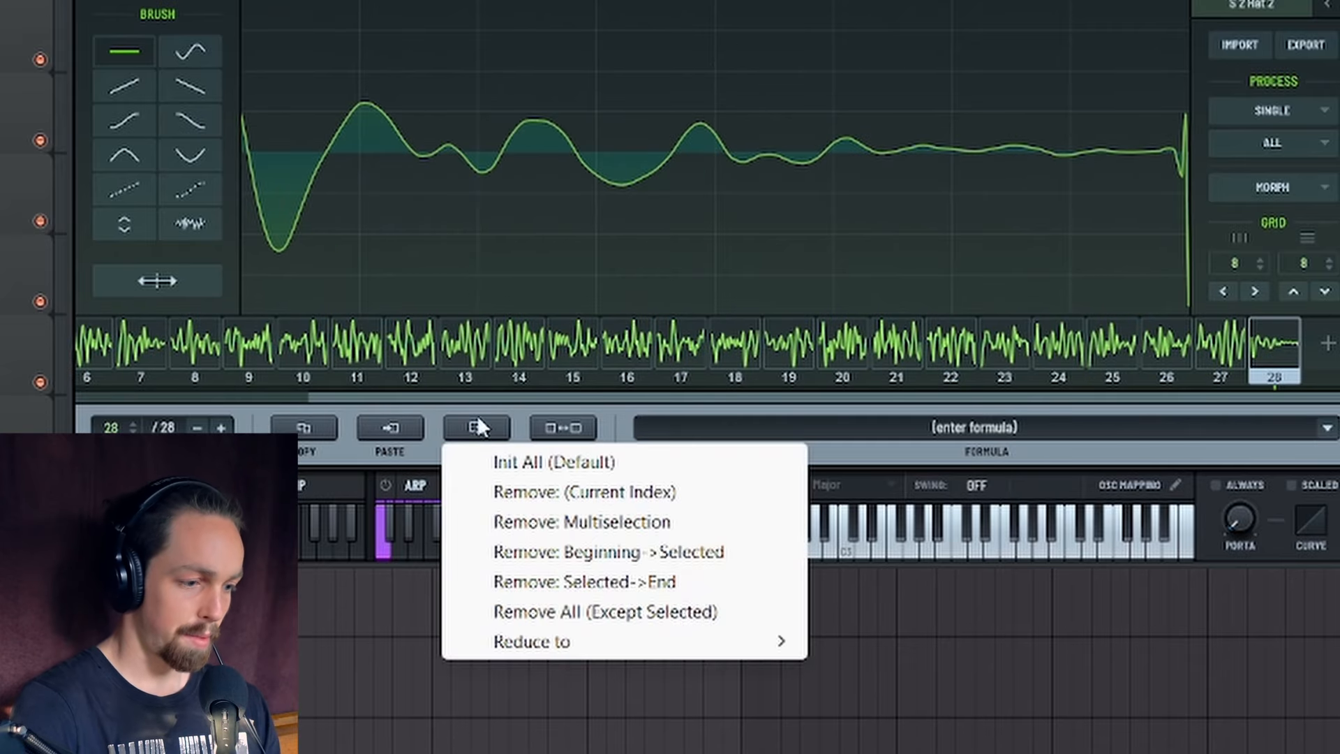
{"action": "left_click", "coordinate": [559, 493]}
Step: Apply a spectral morph across the wavetable frames and close the wavetable editor
{"action": "left_click_drag", "start_coordinate": [446, 391], "coordinate": [810, 391]}
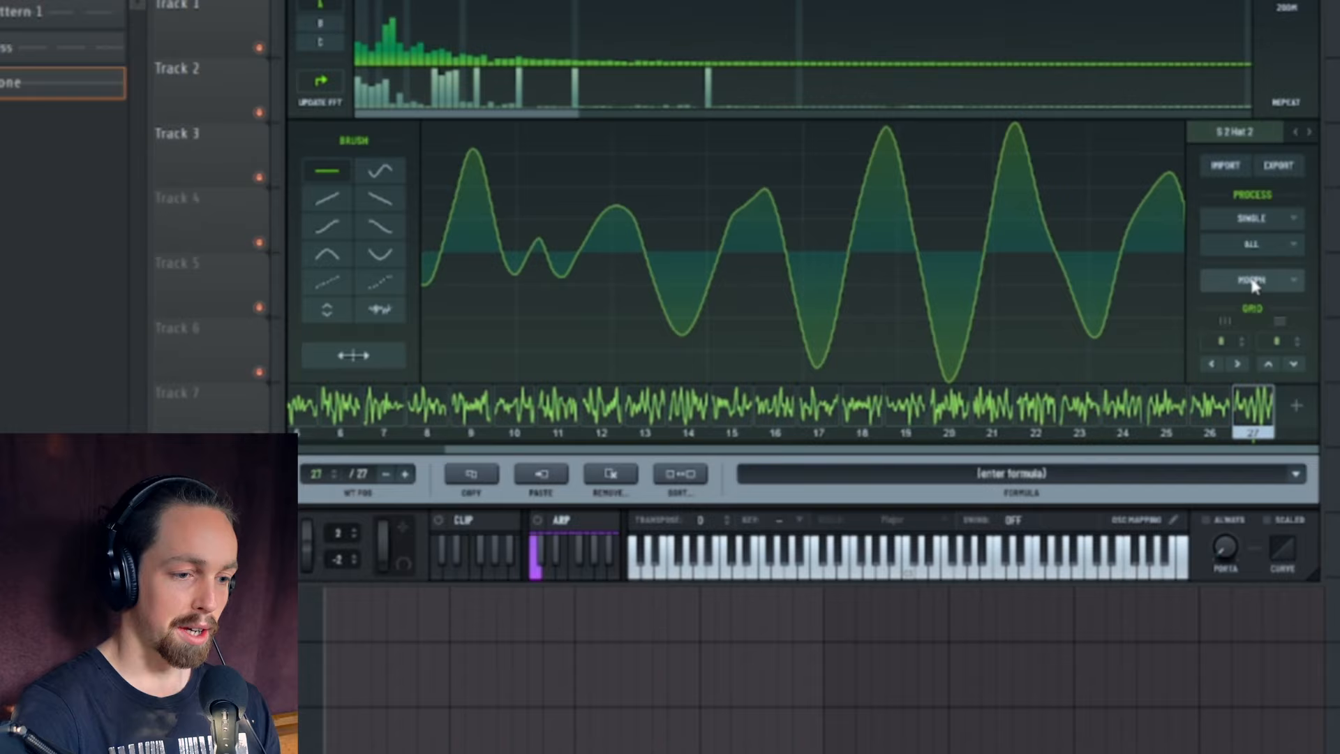
{"action": "left_click", "coordinate": [1264, 242]}
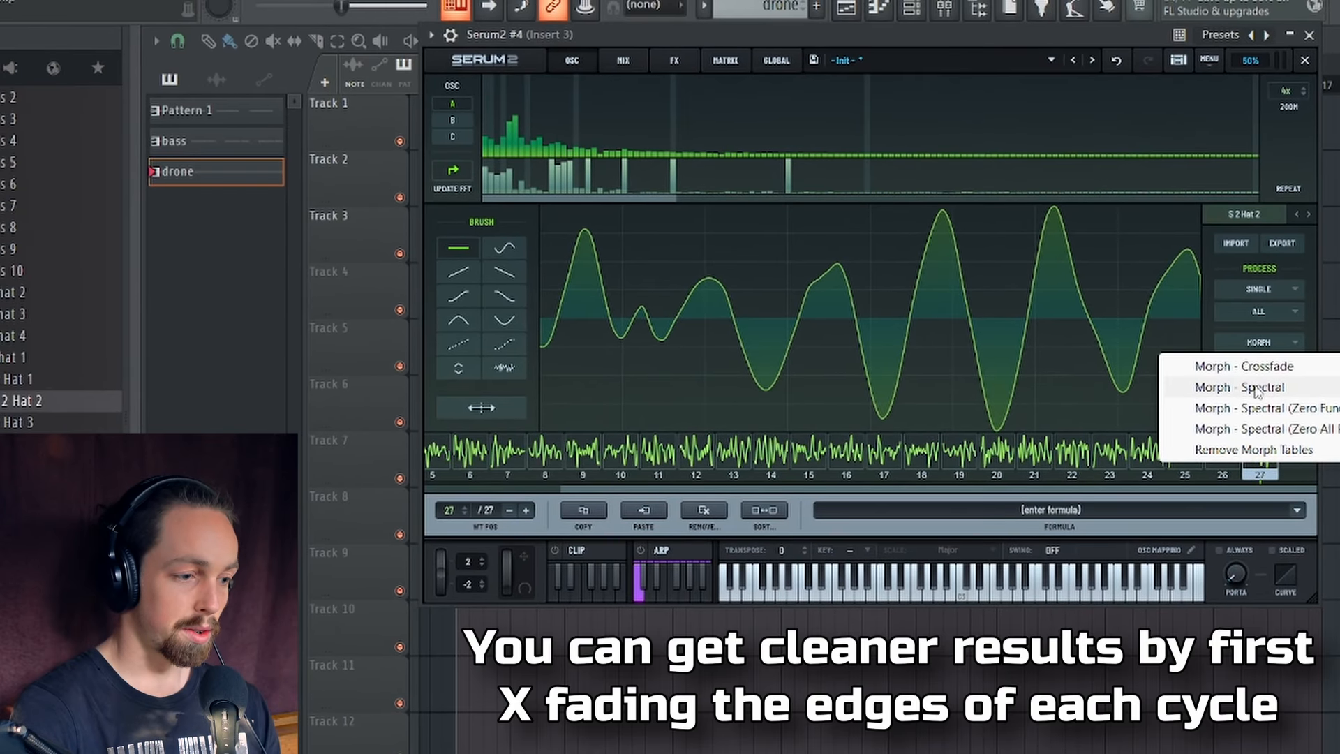
{"action": "left_click", "coordinate": [1256, 388]}
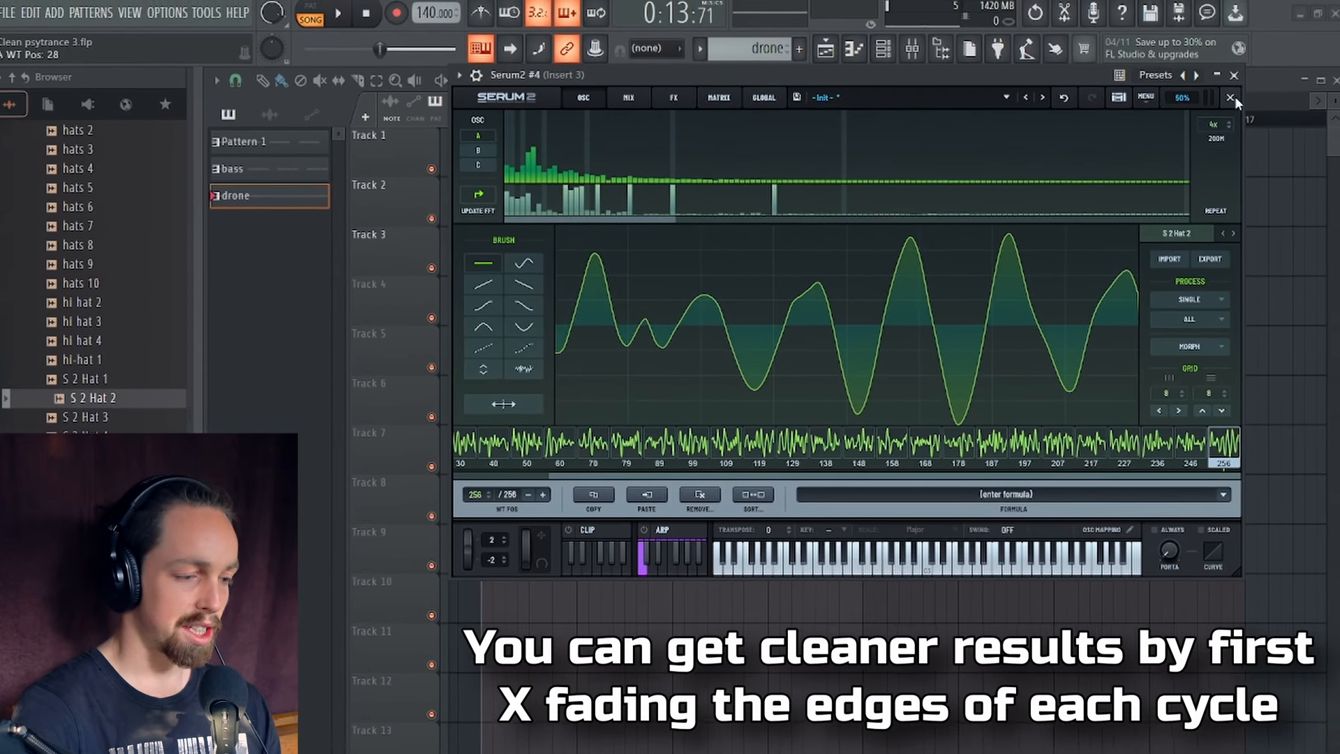
{"action": "left_click", "coordinate": [1286, 70]}
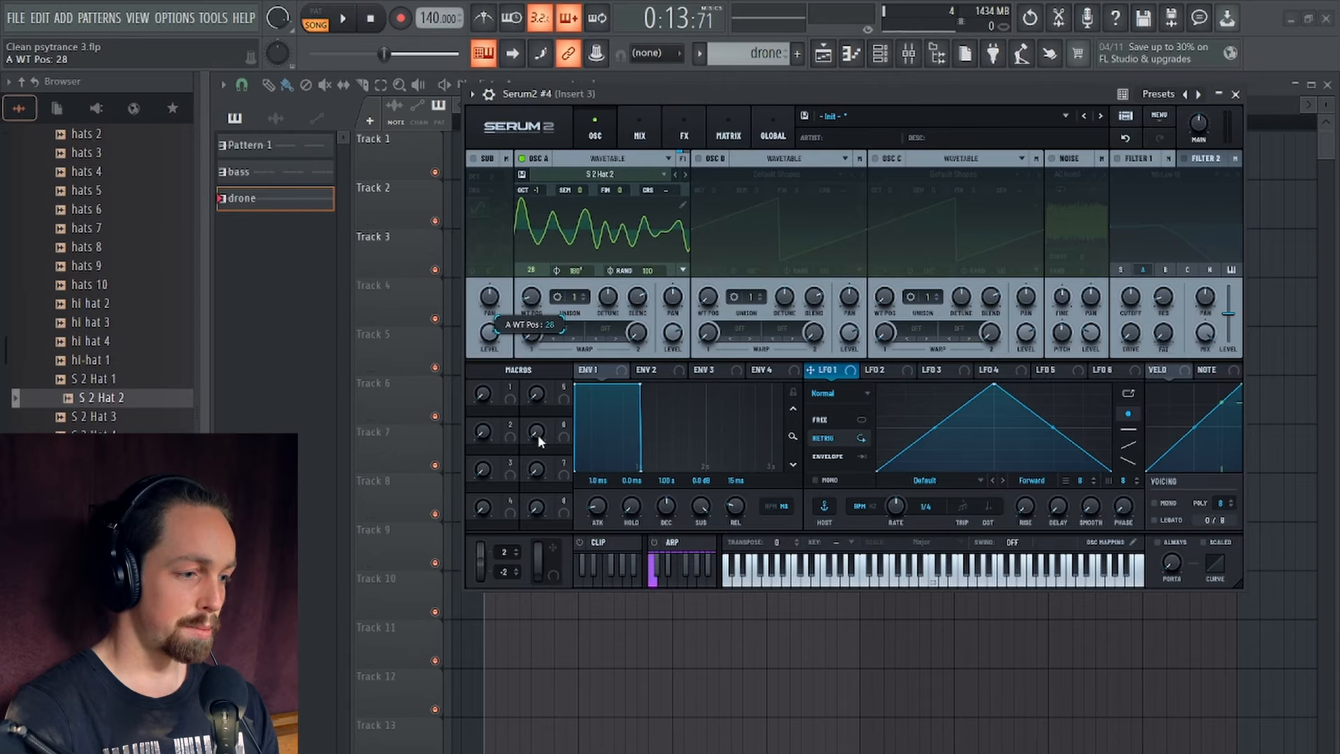
Step: Audition the drone while sweeping OSC A's wavetable position to 54, and set its unison to 7 voices
{"action": "key", "text": "space"}
{"action": "left_click_drag", "start_coordinate": [537, 310], "coordinate": [559, 256]}
{"action": "key", "text": "space"}
{"action": "left_click_drag", "start_coordinate": [532, 305], "coordinate": [578, 242]}
{"action": "left_click_drag", "start_coordinate": [531, 299], "coordinate": [530, 347]}
{"action": "key", "text": "space"}
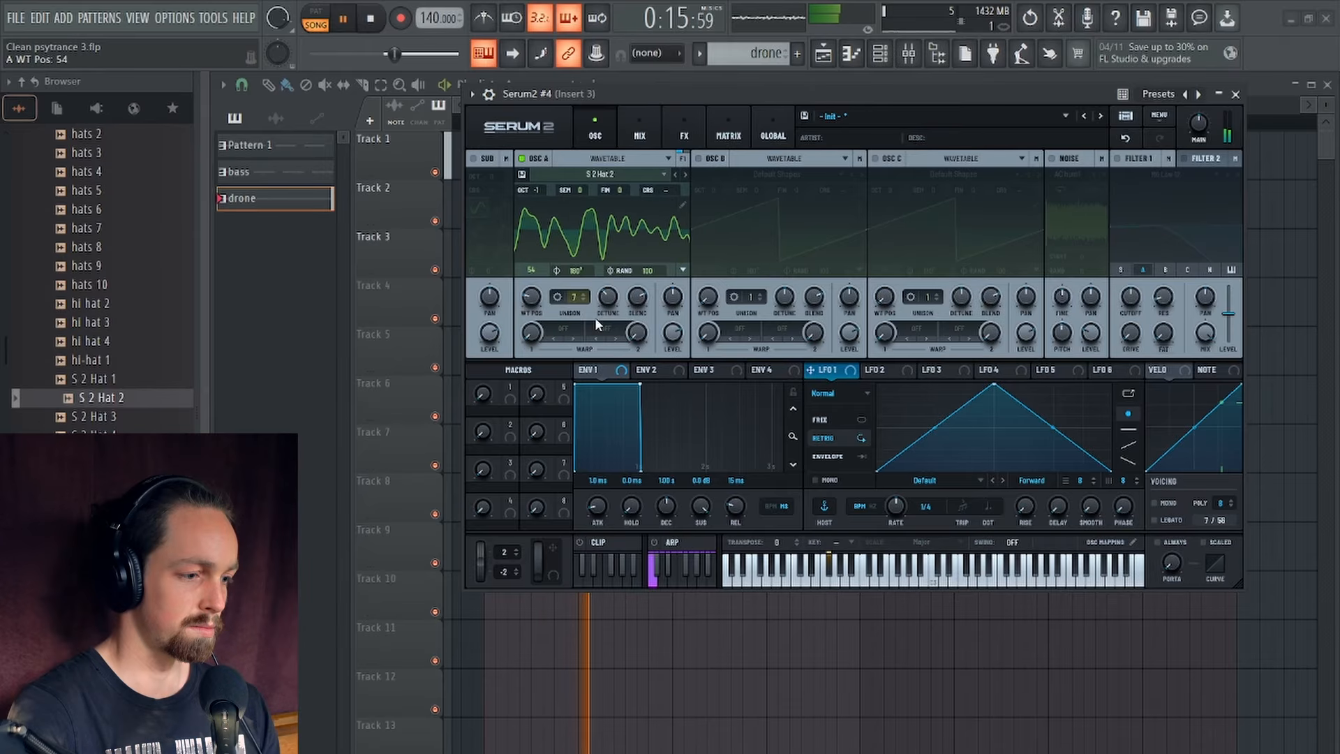
Step: Adjust OSC A's unison detune and move its wavetable position to 228 while auditioning the drone
{"action": "key", "text": "space"}
{"action": "left_click_drag", "start_coordinate": [607, 296], "coordinate": [529, 212]}
{"action": "key", "text": "space"}
{"action": "key", "text": "space"}
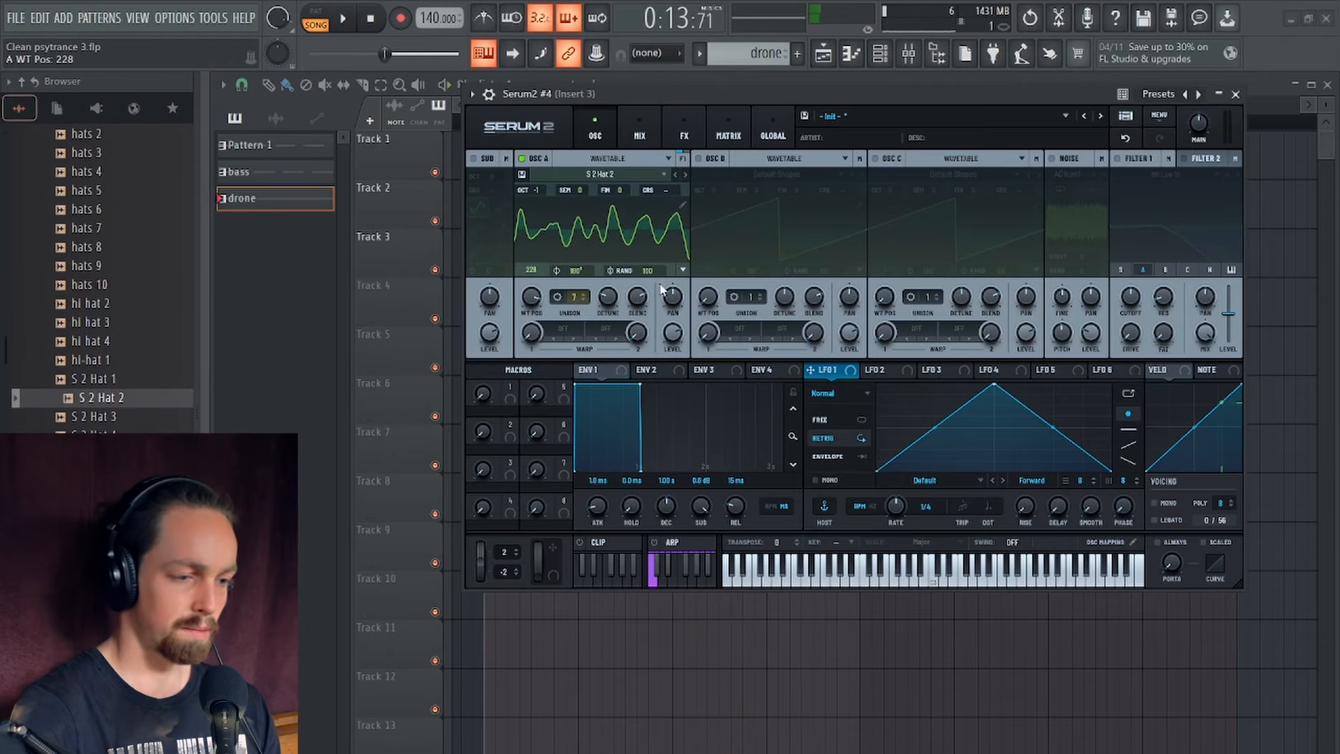
Step: Enable Fruity parametric EQ 2 and ValhallaRoom on mixer Insert 3 and check the EQ's low-cut curve
{"action": "left_click", "coordinate": [909, 56]}
{"action": "left_click_drag", "start_coordinate": [889, 88], "coordinate": [607, 138]}
{"action": "left_click", "coordinate": [1218, 277]}
{"action": "left_click", "coordinate": [1116, 277]}
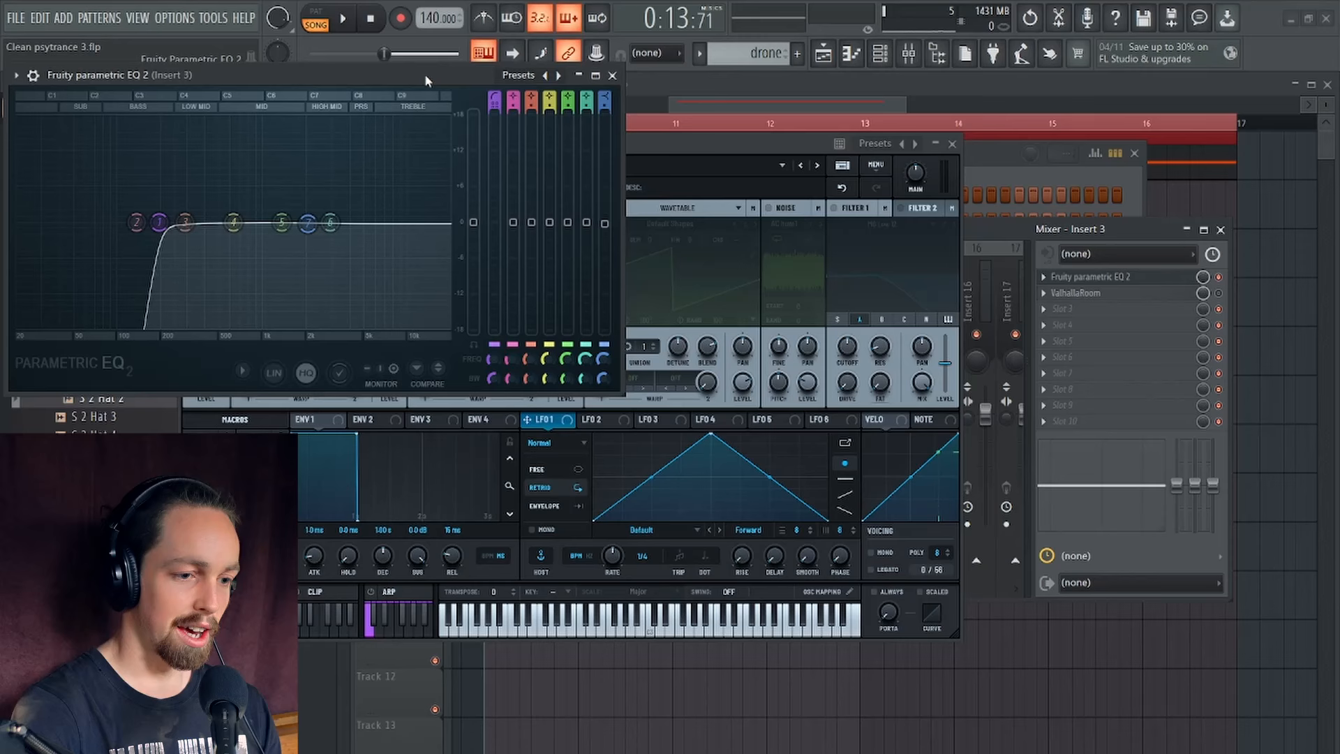
{"action": "left_click_drag", "start_coordinate": [424, 77], "coordinate": [494, 72]}
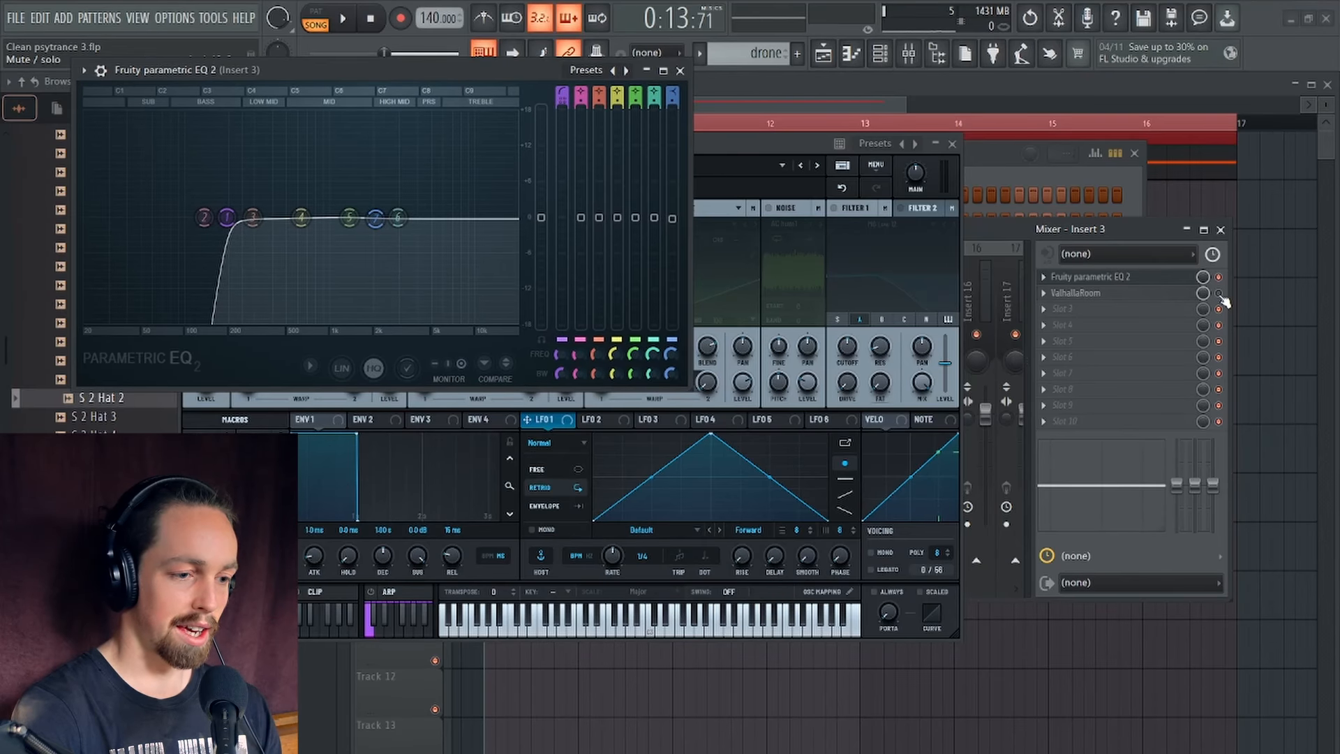
{"action": "left_click", "coordinate": [681, 70]}
Step: Play the drone through the insert effects and set OSC A's wavetable position to 215
{"action": "left_click_drag", "start_coordinate": [676, 144], "coordinate": [785, 123]}
{"action": "key", "text": "space"}
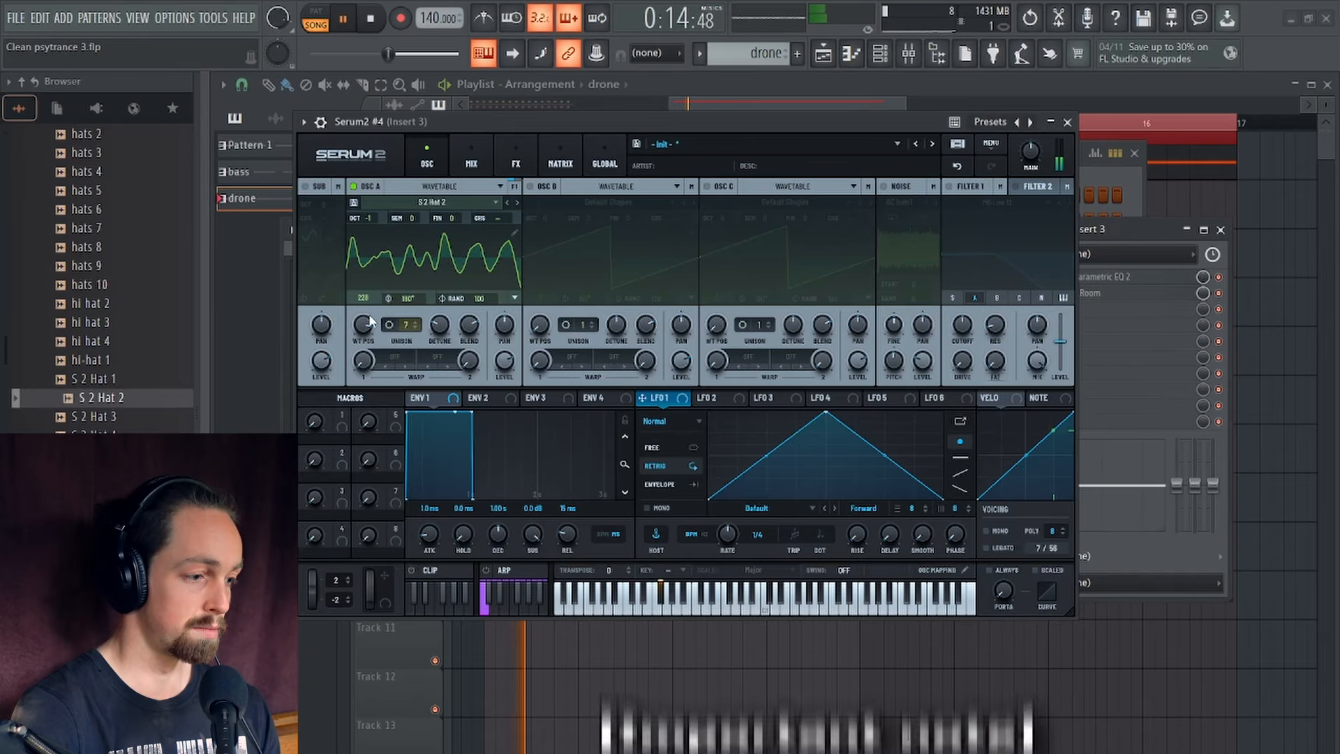
{"action": "mouse_move", "coordinate": [370, 319]}
{"action": "left_mouse_down"}
{"action": "mouse_move", "coordinate": [373, 460]}
{"action": "mouse_move", "coordinate": [374, 340]}
{"action": "left_mouse_up"}
{"action": "key", "text": "space"}
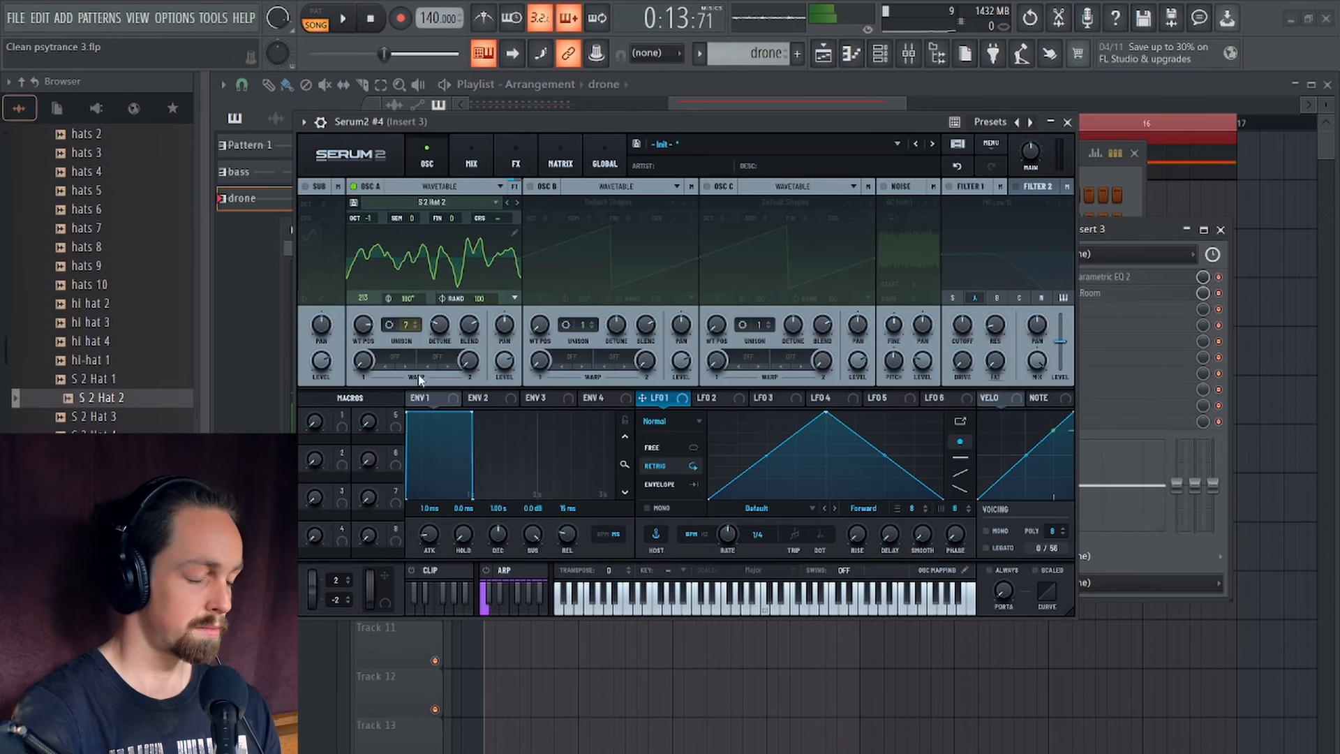
{"action": "left_click_drag", "start_coordinate": [762, 123], "coordinate": [751, 113]}
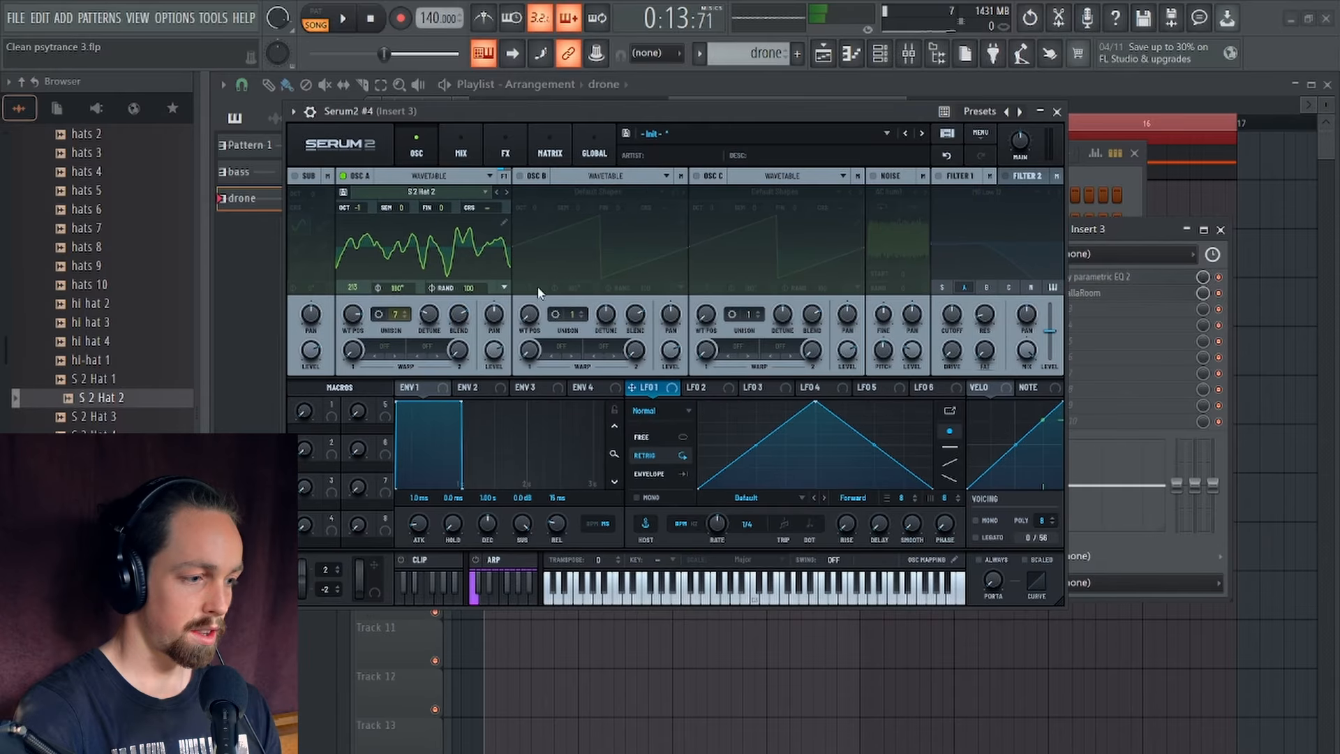
Step: Sweep OSC A's wavetable position down to 83 while auditioning the drone
{"action": "left_click_drag", "start_coordinate": [360, 333], "coordinate": [366, 397]}
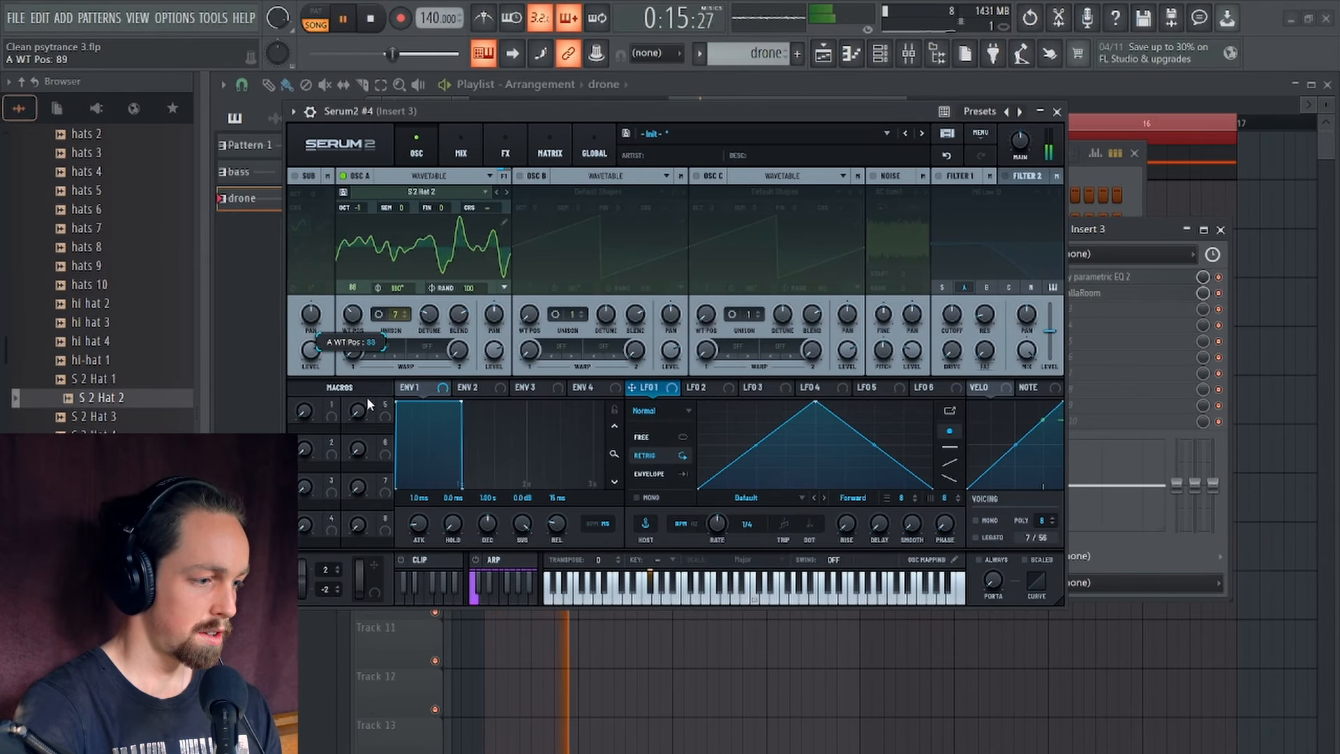
{"action": "key", "text": "space"}
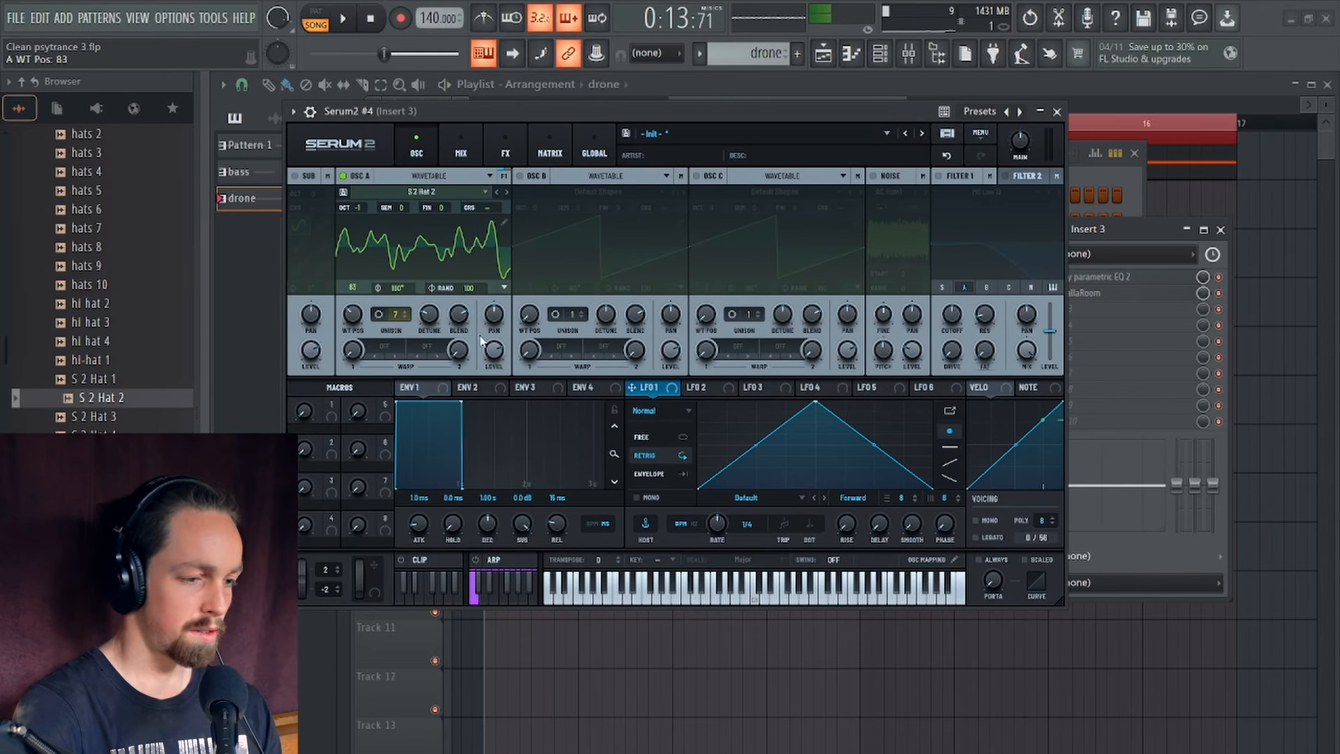
Step: Check the ValhallaRoom reverb settings on mixer Insert 3
{"action": "left_click", "coordinate": [1057, 112]}
{"action": "left_click", "coordinate": [1098, 296]}
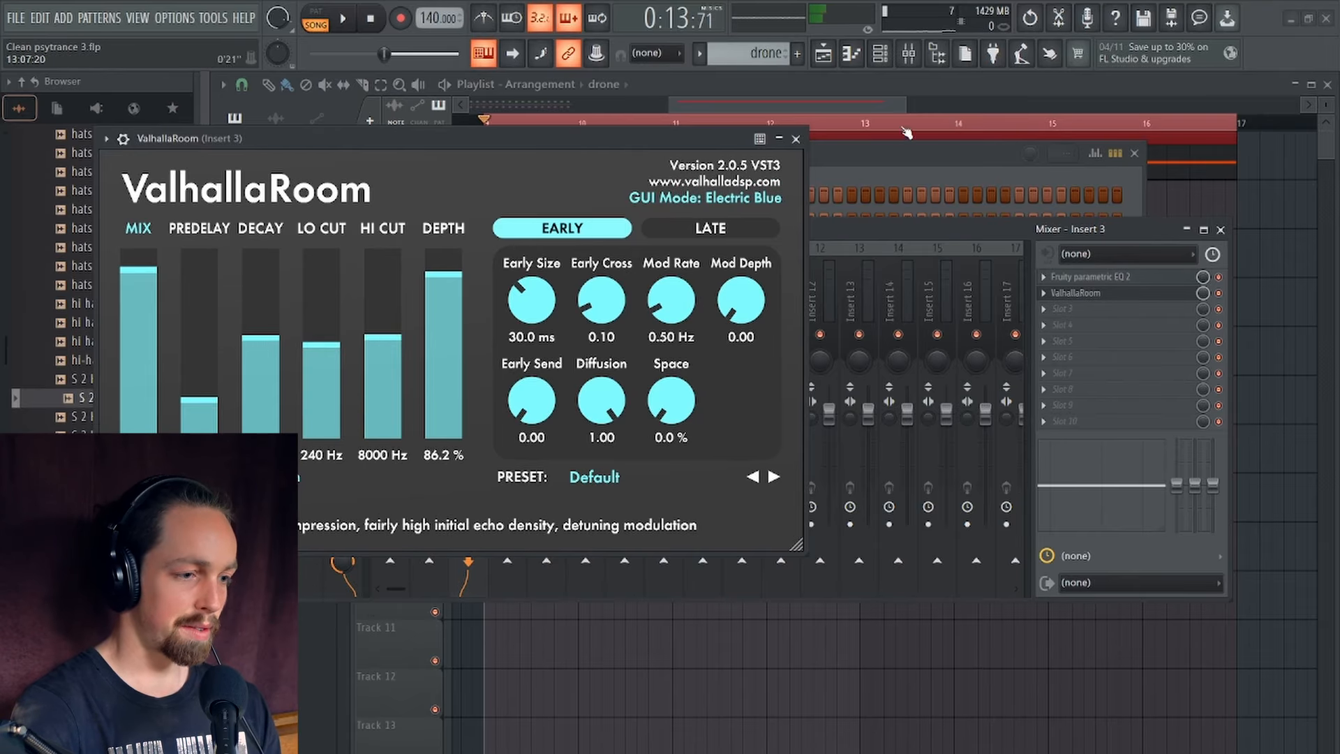
{"action": "left_click", "coordinate": [803, 140]}
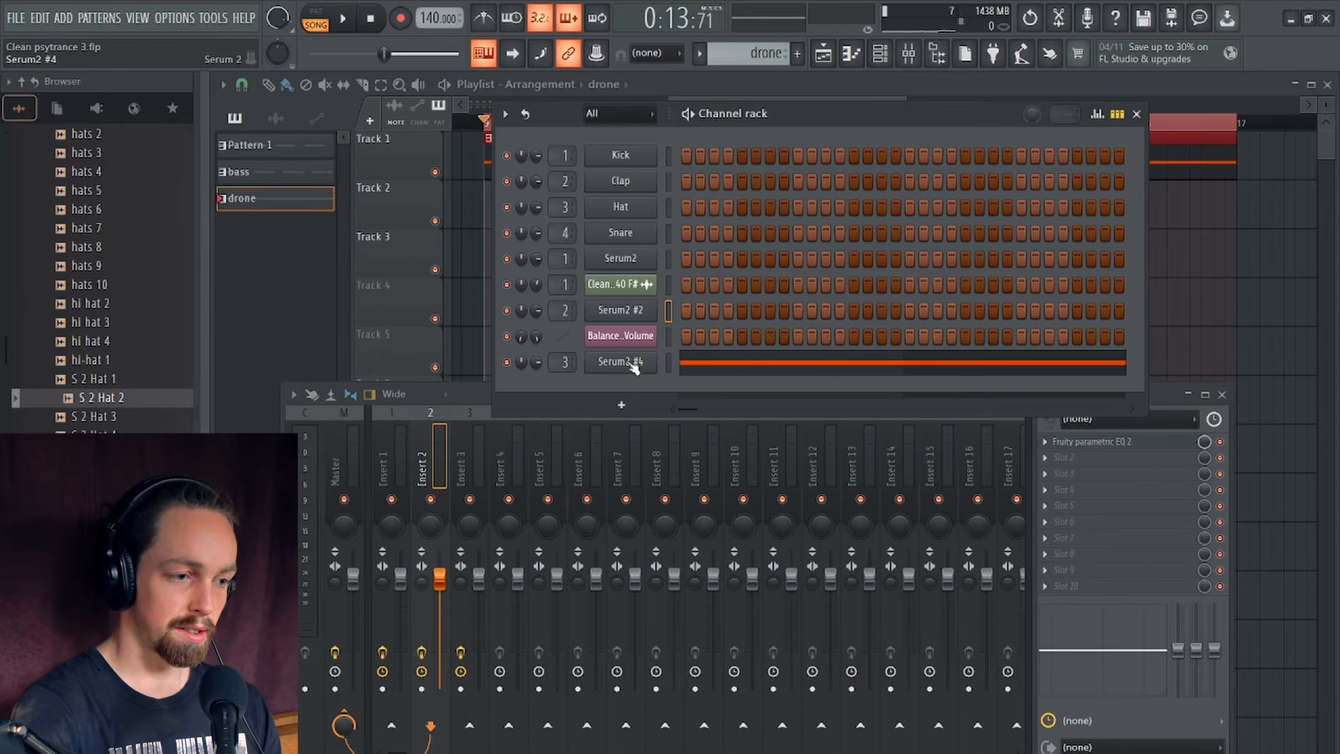
Step: Reopen Serum2 #4 from the channel rack and set OSC A's wavetable position to 103 while auditioning the drone
{"action": "left_click", "coordinate": [633, 362]}
{"action": "key", "text": "space"}
{"action": "left_click_drag", "start_coordinate": [681, 115], "coordinate": [723, 54]}
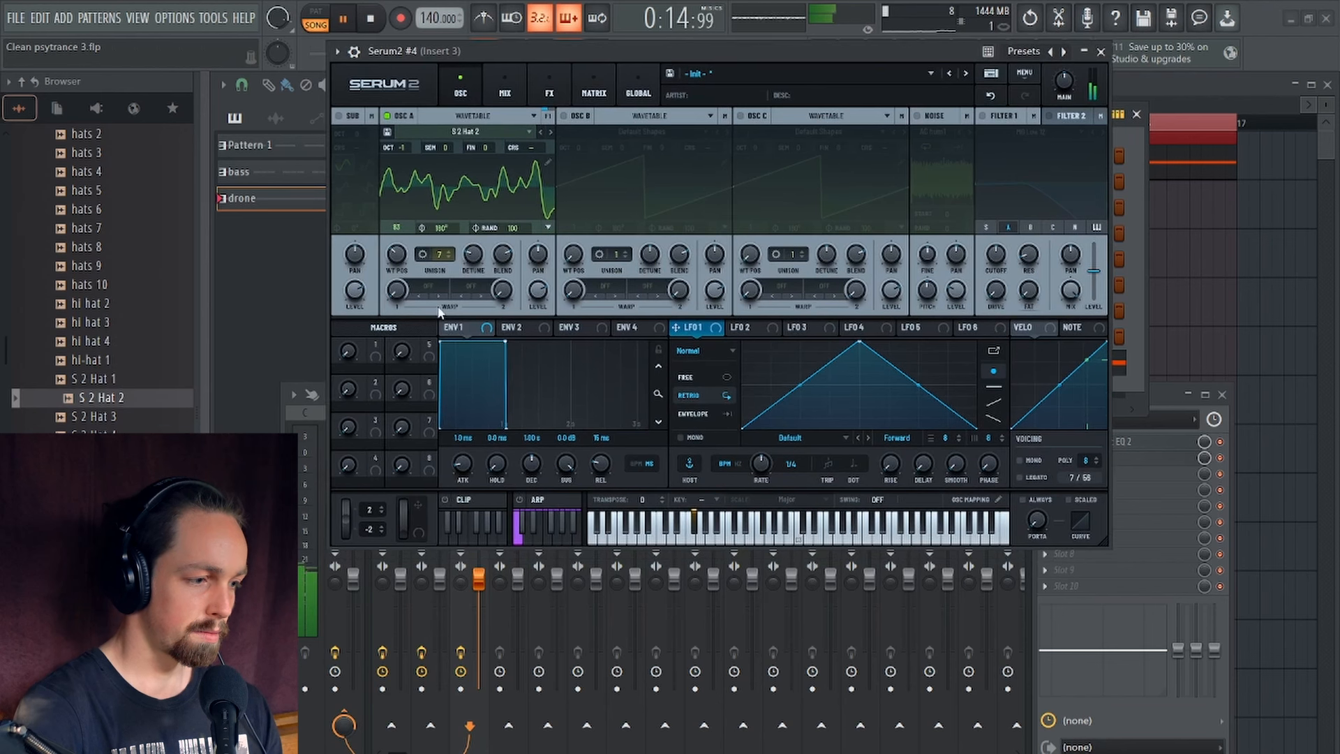
{"action": "mouse_move", "coordinate": [410, 259]}
{"action": "left_mouse_down"}
{"action": "mouse_move", "coordinate": [403, 140]}
{"action": "mouse_move", "coordinate": [398, 241]}
{"action": "left_mouse_up"}
{"action": "key", "text": "space"}
{"action": "left_click_drag", "start_coordinate": [682, 52], "coordinate": [684, 33]}
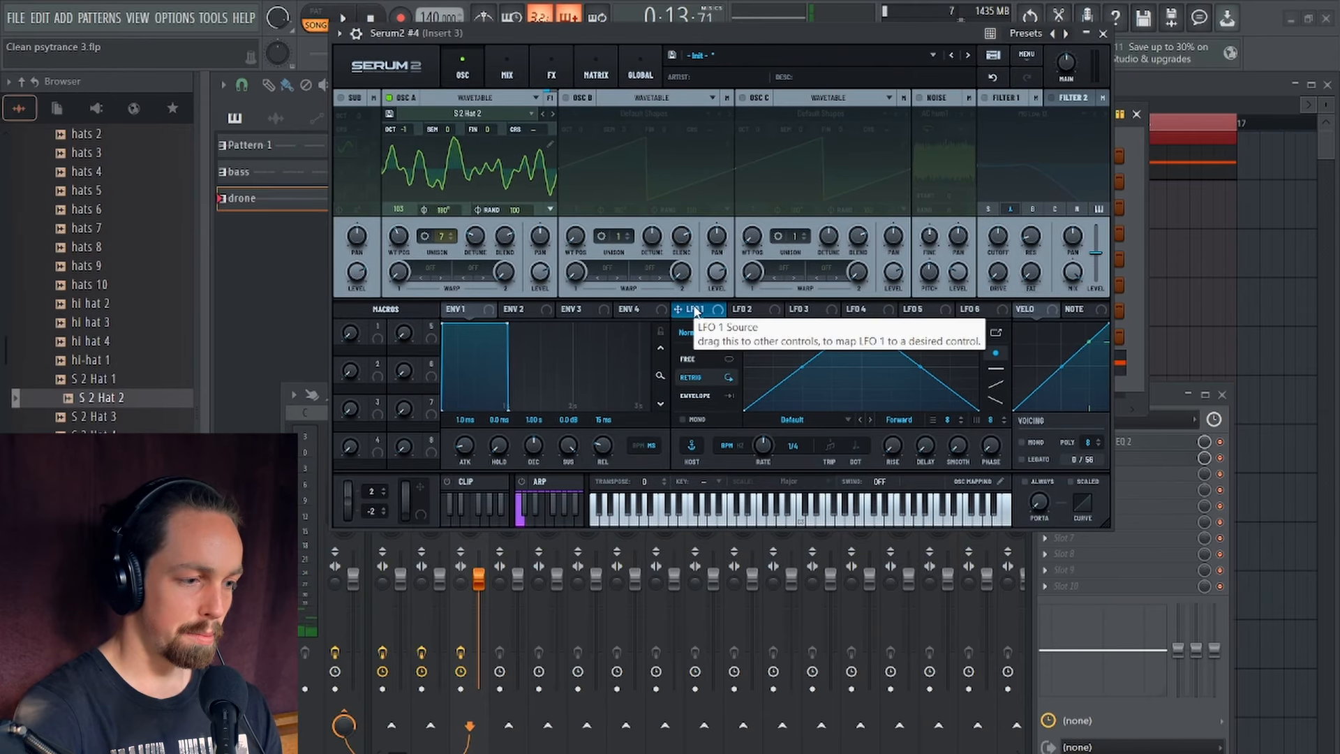
Step: Modulate OSC A's wavetable position, set to 1, with LFO 1 in S&H mode at 0.7 Hz and audition the drone
{"action": "left_click", "coordinate": [696, 334]}
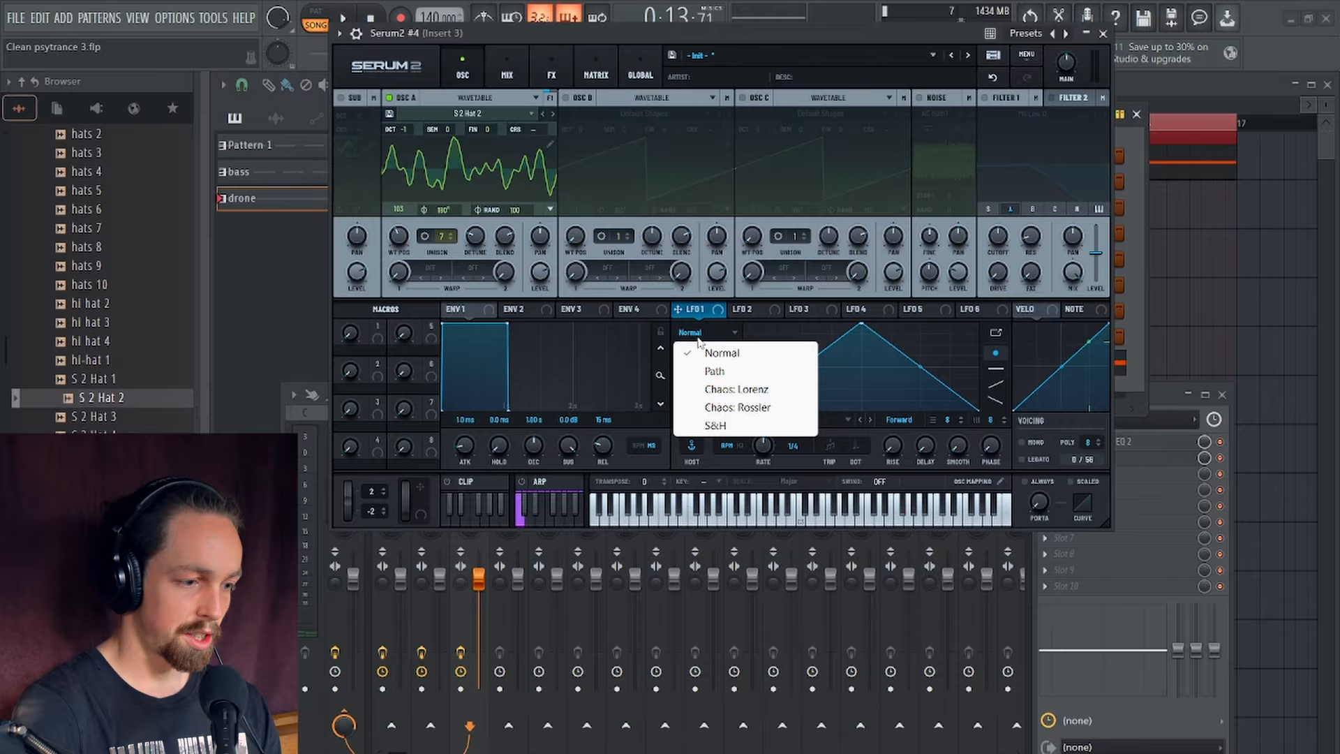
{"action": "left_click", "coordinate": [731, 424]}
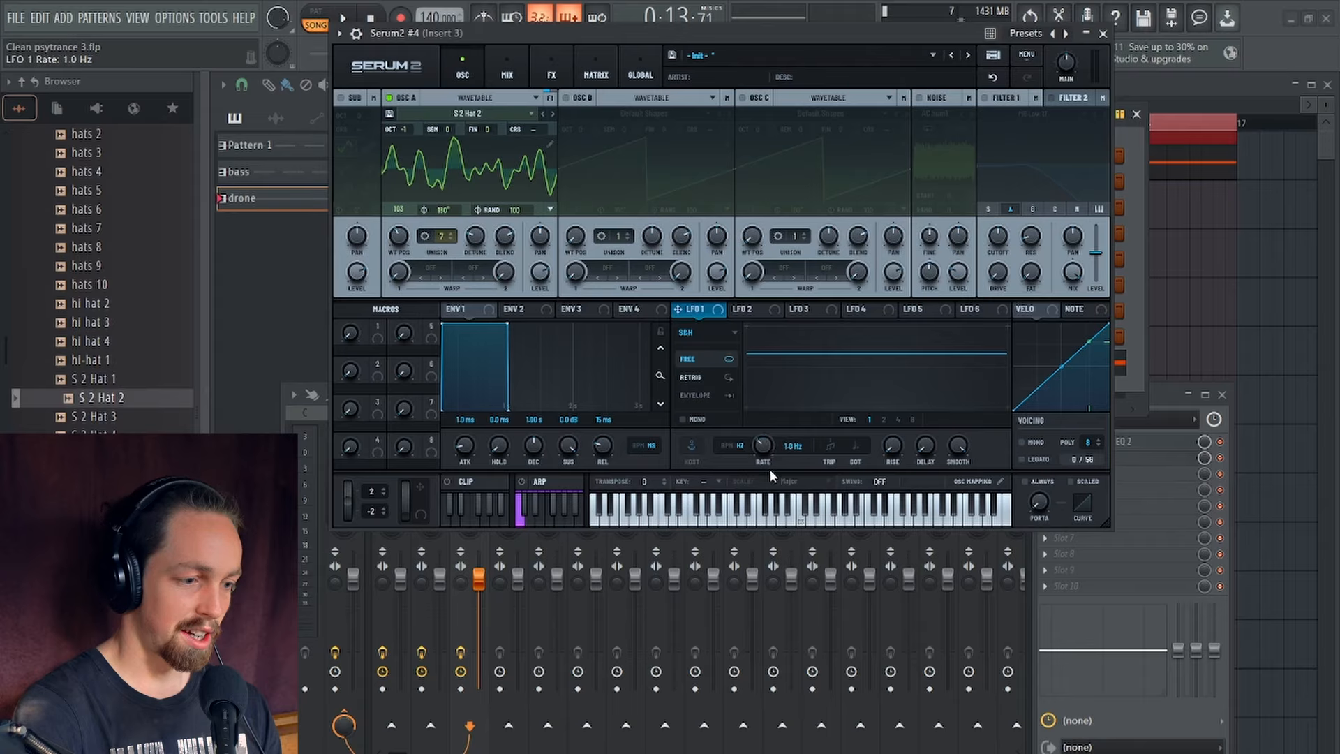
{"action": "left_click_drag", "start_coordinate": [769, 469], "coordinate": [769, 472]}
{"action": "left_click_drag", "start_coordinate": [677, 308], "coordinate": [391, 254]}
{"action": "key", "text": "space"}
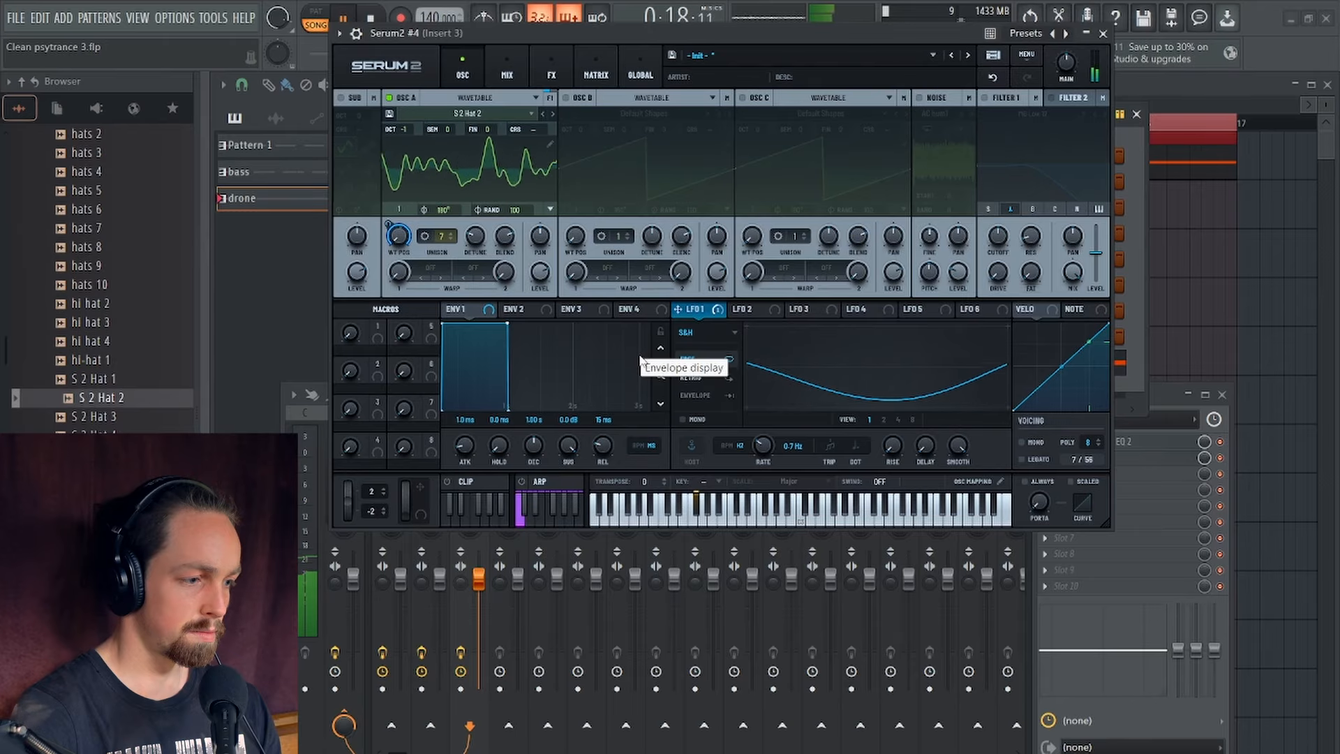
{"action": "key", "text": "space"}
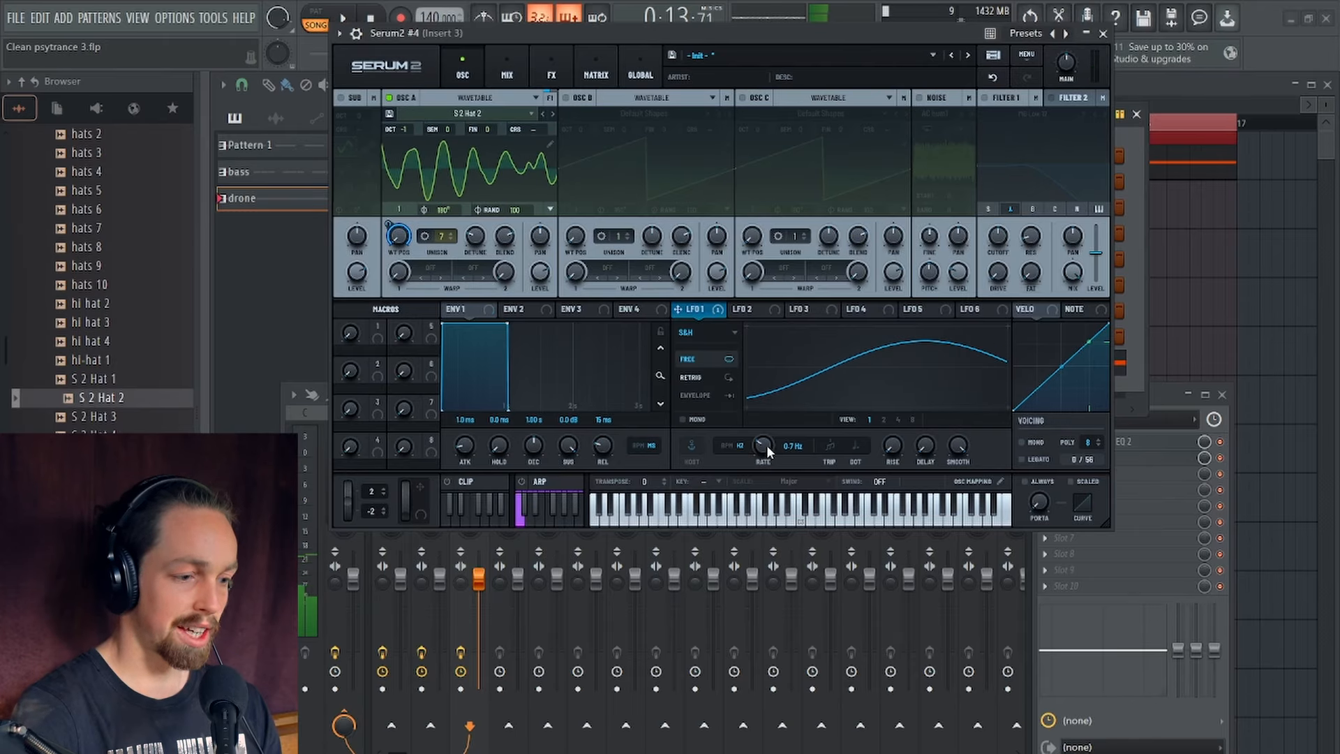
Step: Slow LFO 1's rate to 0.3 Hz and audition the drone
{"action": "scroll", "coordinate": [766, 451], "scroll_direction": "down", "scroll_amount": 1}
{"action": "key", "text": "space"}
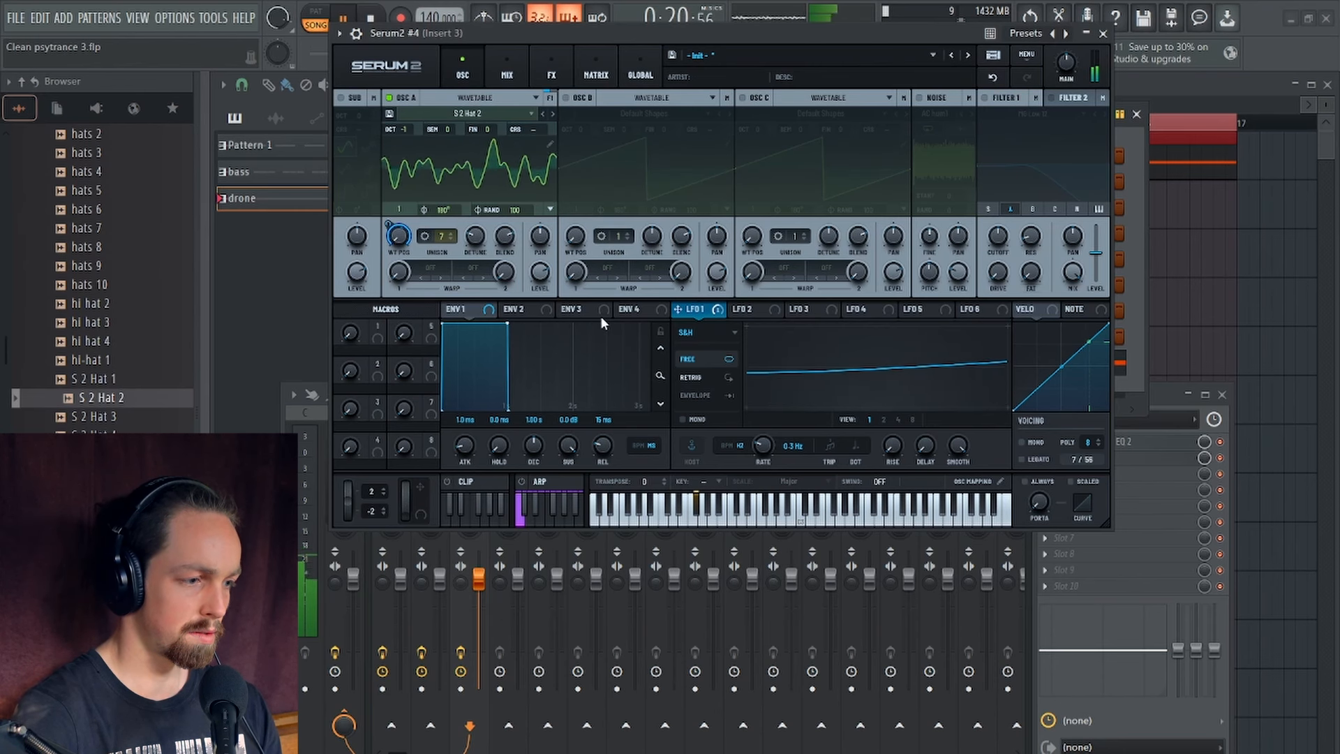
{"action": "key", "text": "space"}
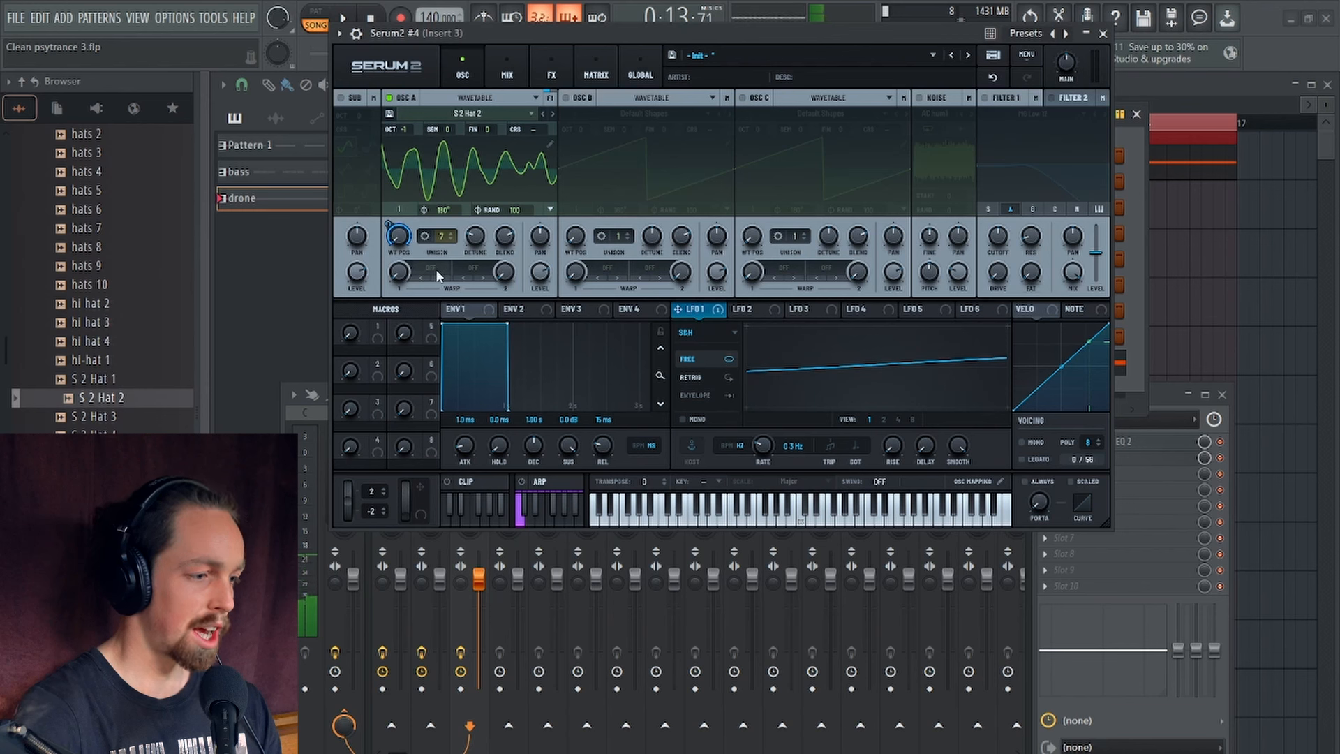
Step: Set OSC A's first warp mode to Bend +/- and its amount to -30
{"action": "left_click", "coordinate": [434, 273]}
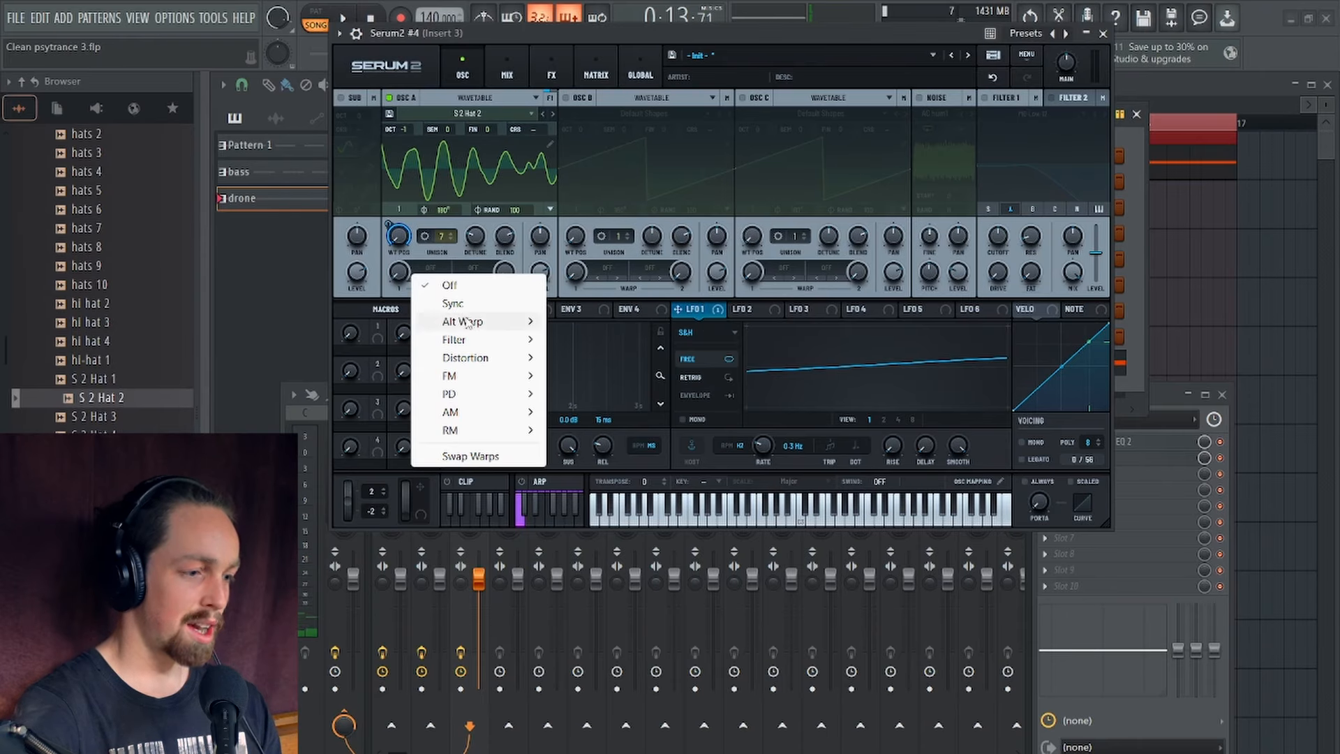
{"action": "mouse_move", "coordinate": [486, 322]}
{"action": "left_click", "coordinate": [604, 358]}
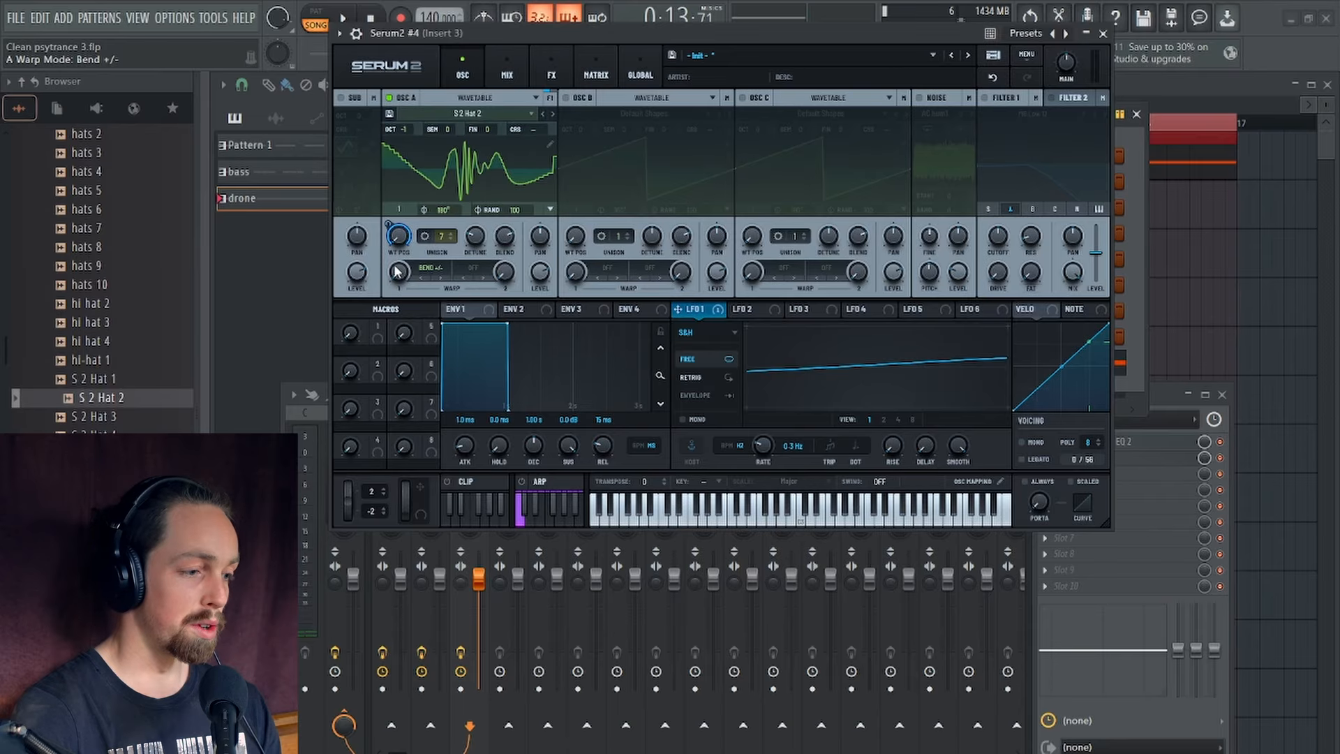
{"action": "left_click_drag", "start_coordinate": [400, 272], "coordinate": [403, 234]}
{"action": "left_click_drag", "start_coordinate": [391, 165], "coordinate": [385, 209]}
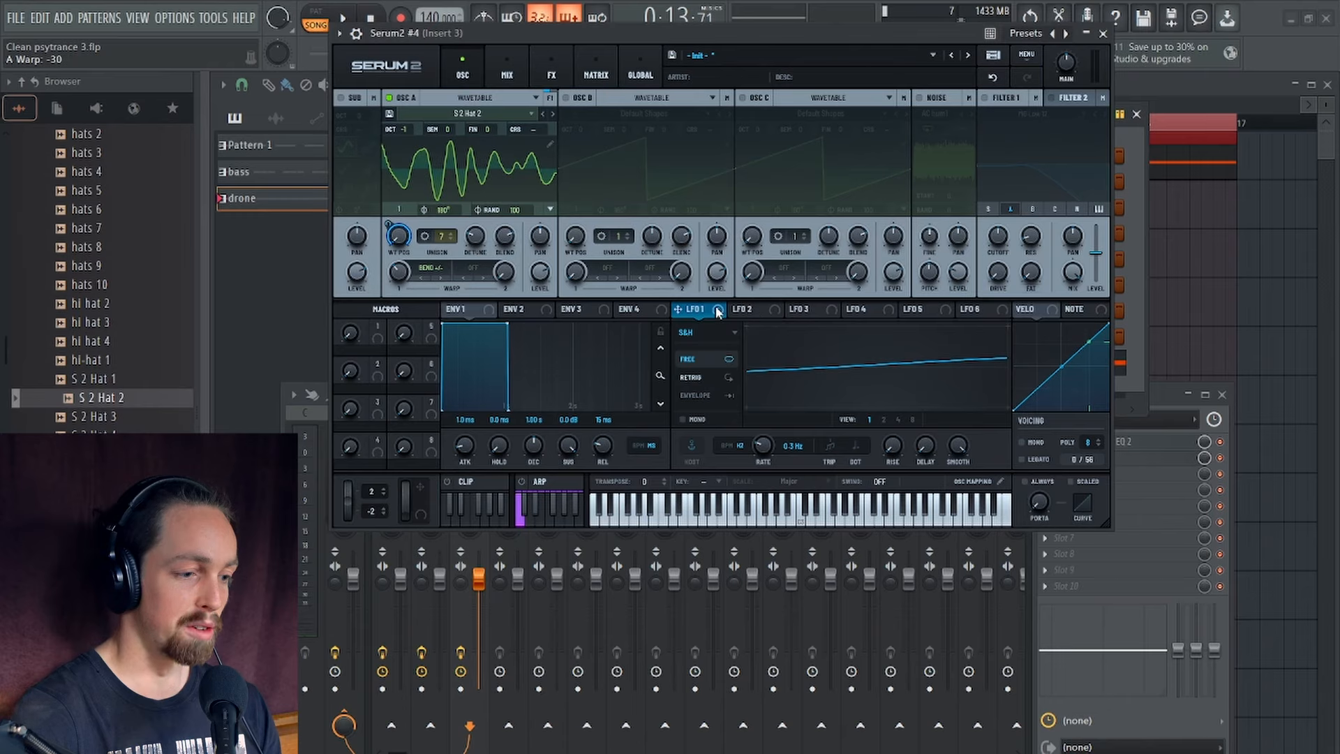
Step: Modulate OSC A's Bend +/- warp with LFO 2 in S&H mode at 0.7 Hz, setting the warp to -64 while auditioning
{"action": "left_click", "coordinate": [748, 310]}
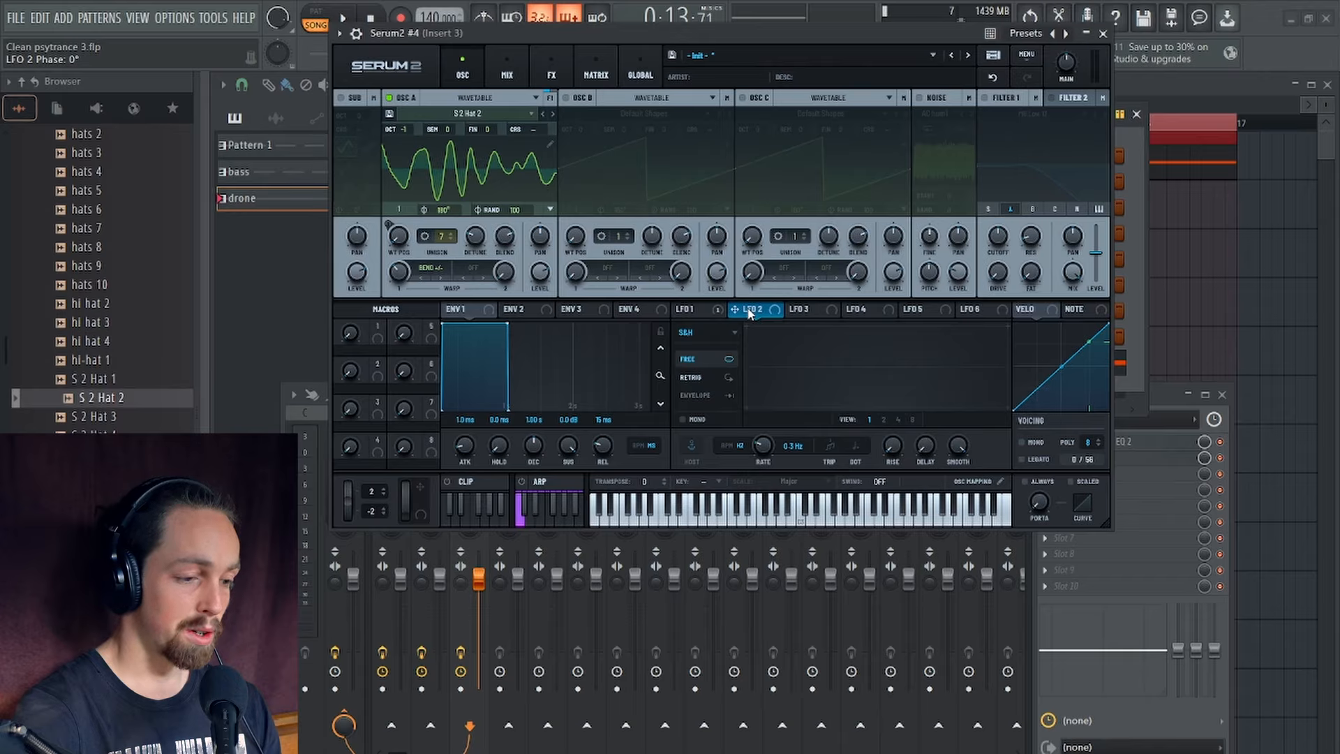
{"action": "left_click_drag", "start_coordinate": [767, 314], "coordinate": [409, 279]}
{"action": "key", "text": "space"}
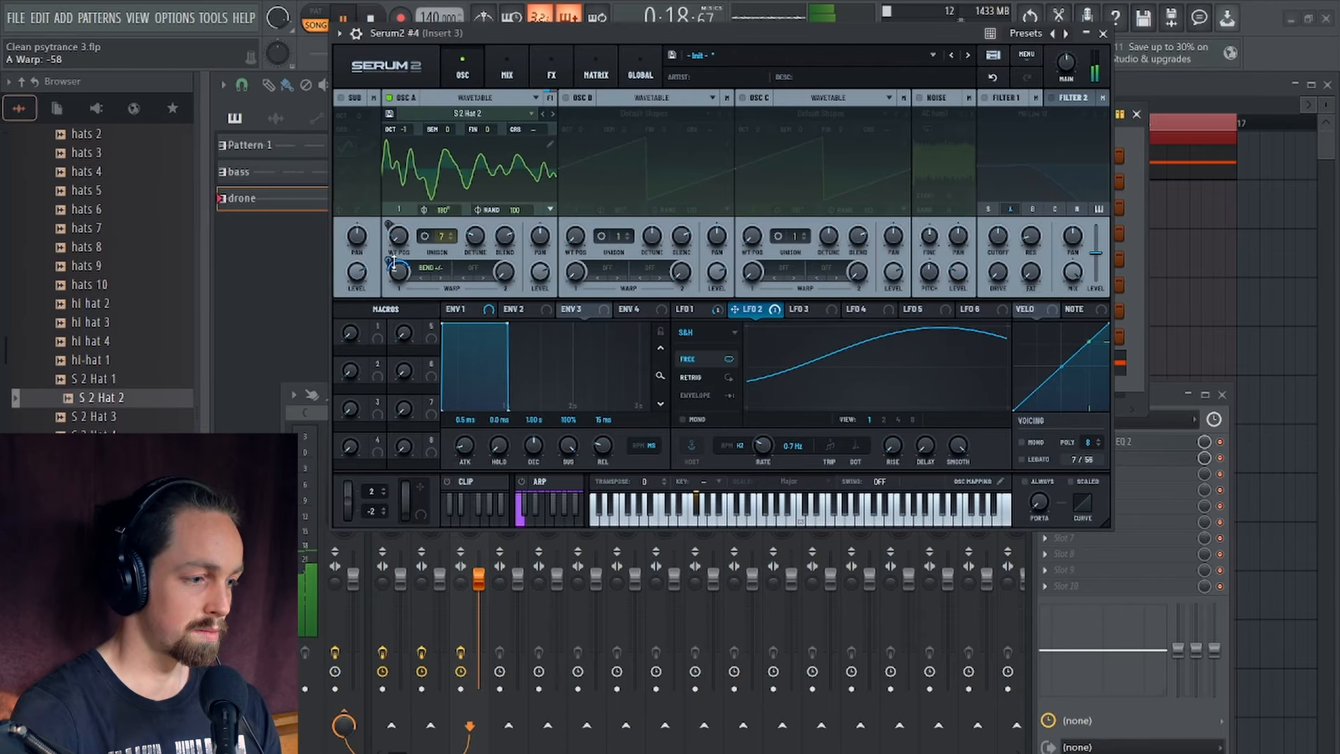
{"action": "left_click_drag", "start_coordinate": [393, 265], "coordinate": [399, 282]}
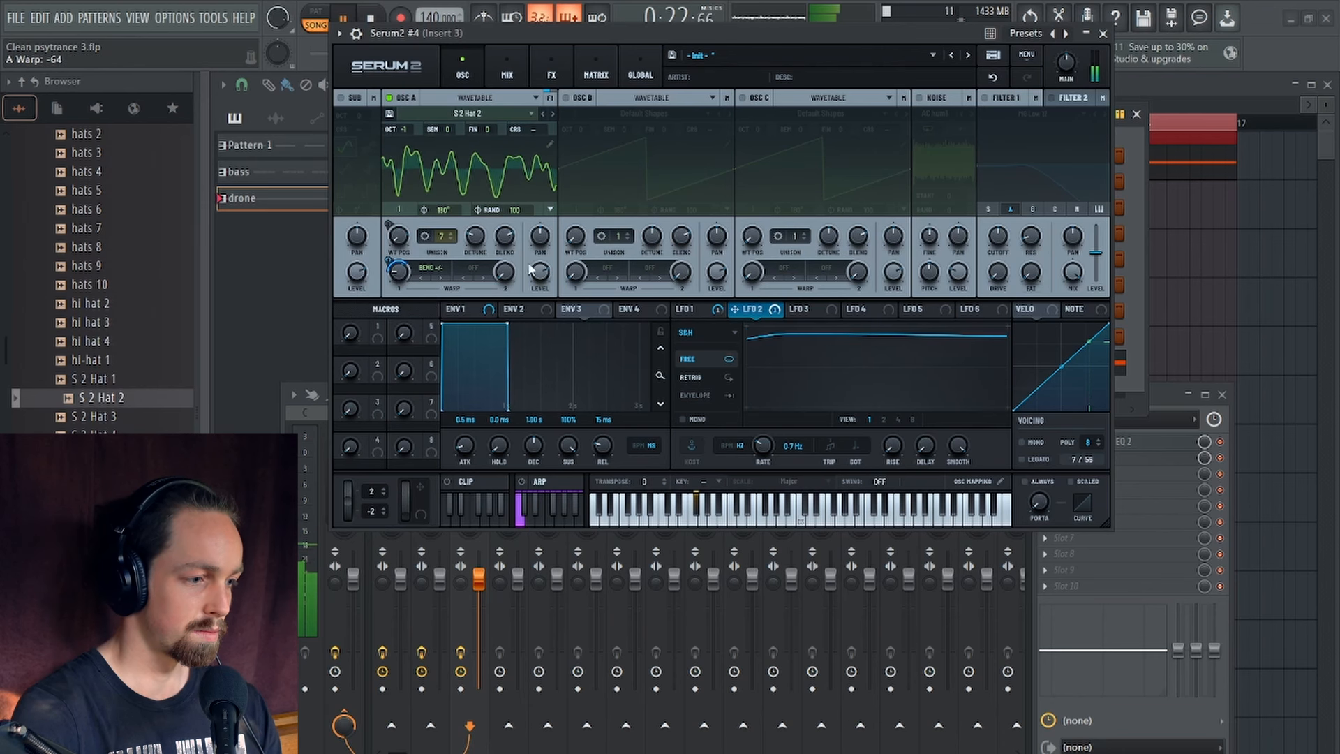
{"action": "key", "text": "space"}
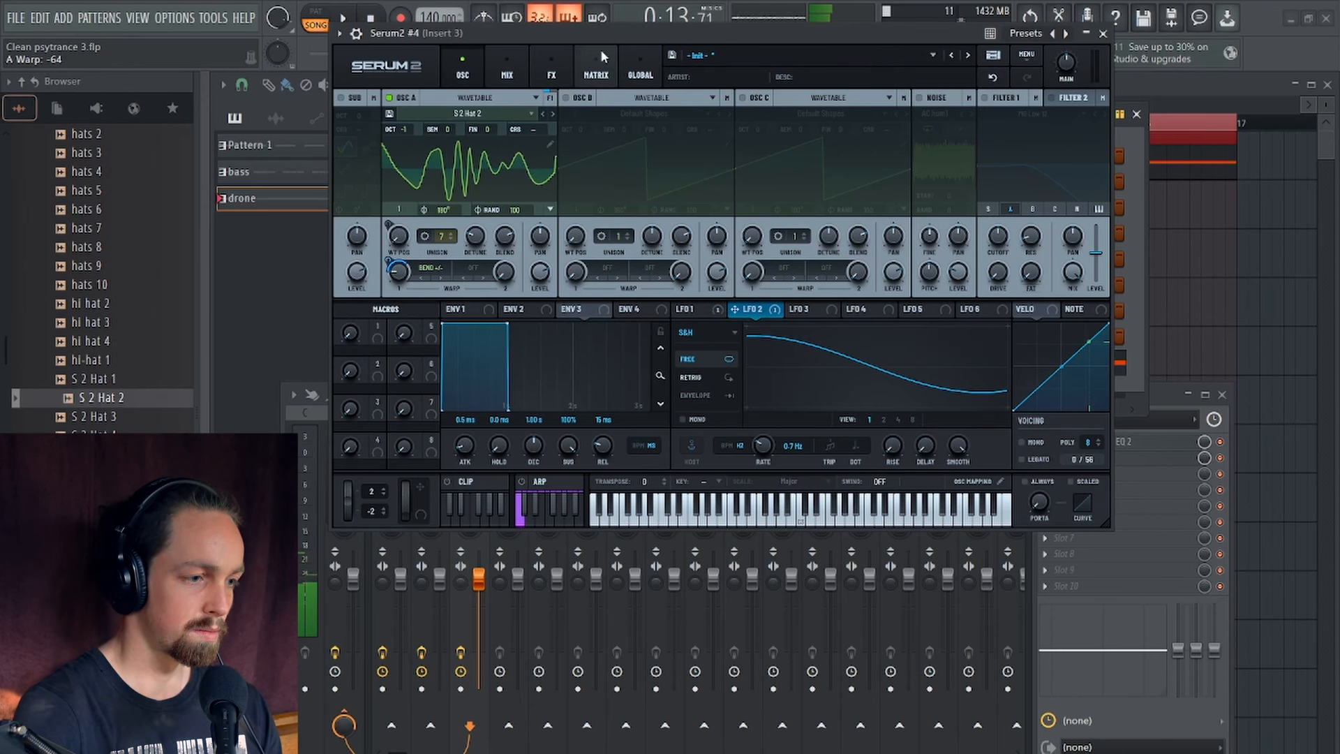
Step: Set OSC A's second warp mode to the Linear Fold distortion and leave its amount at 0%
{"action": "left_click_drag", "start_coordinate": [613, 35], "coordinate": [609, 59]}
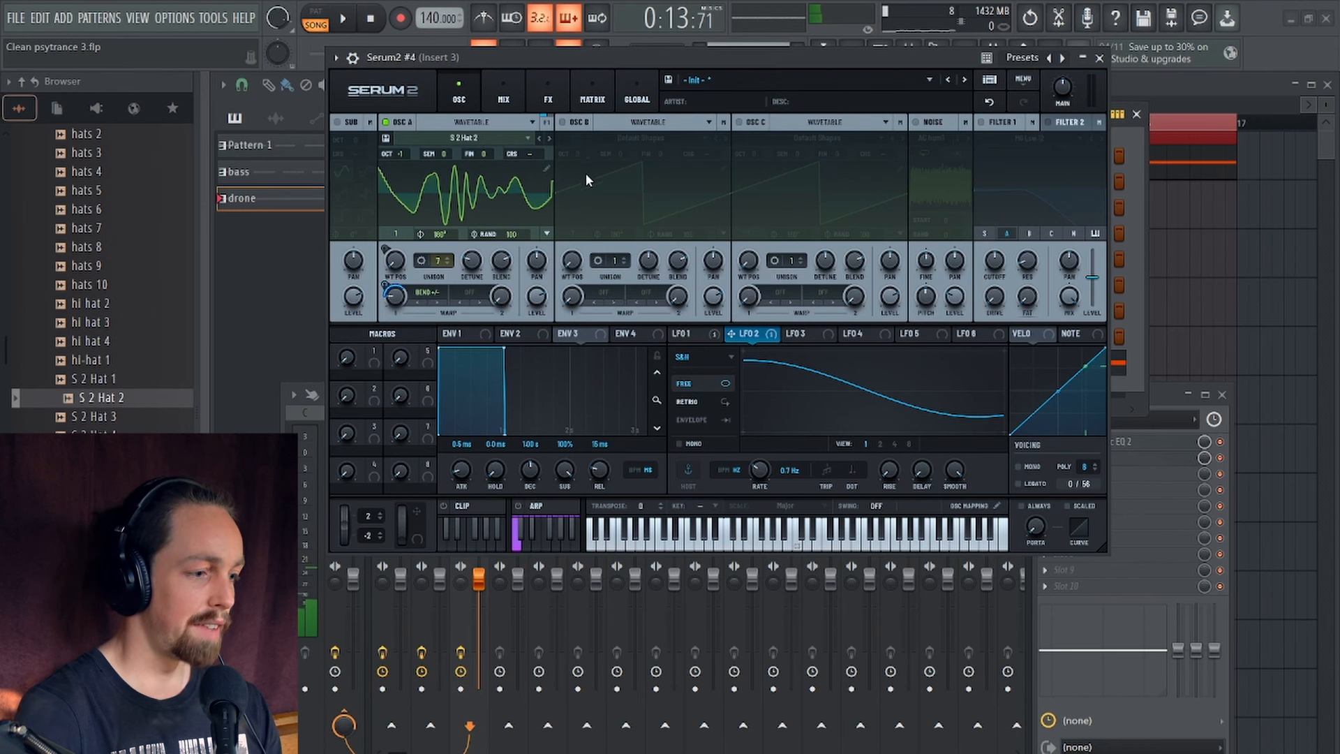
{"action": "left_click", "coordinate": [464, 291]}
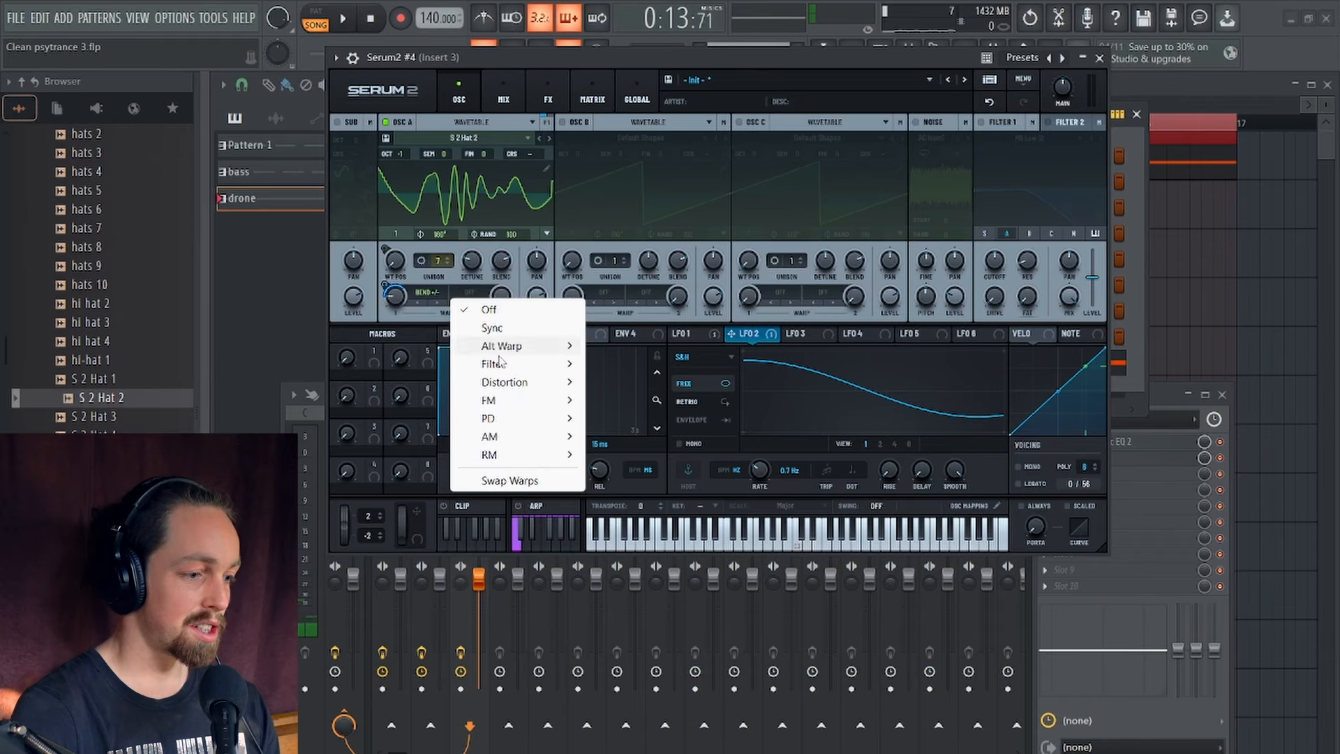
{"action": "mouse_move", "coordinate": [546, 389]}
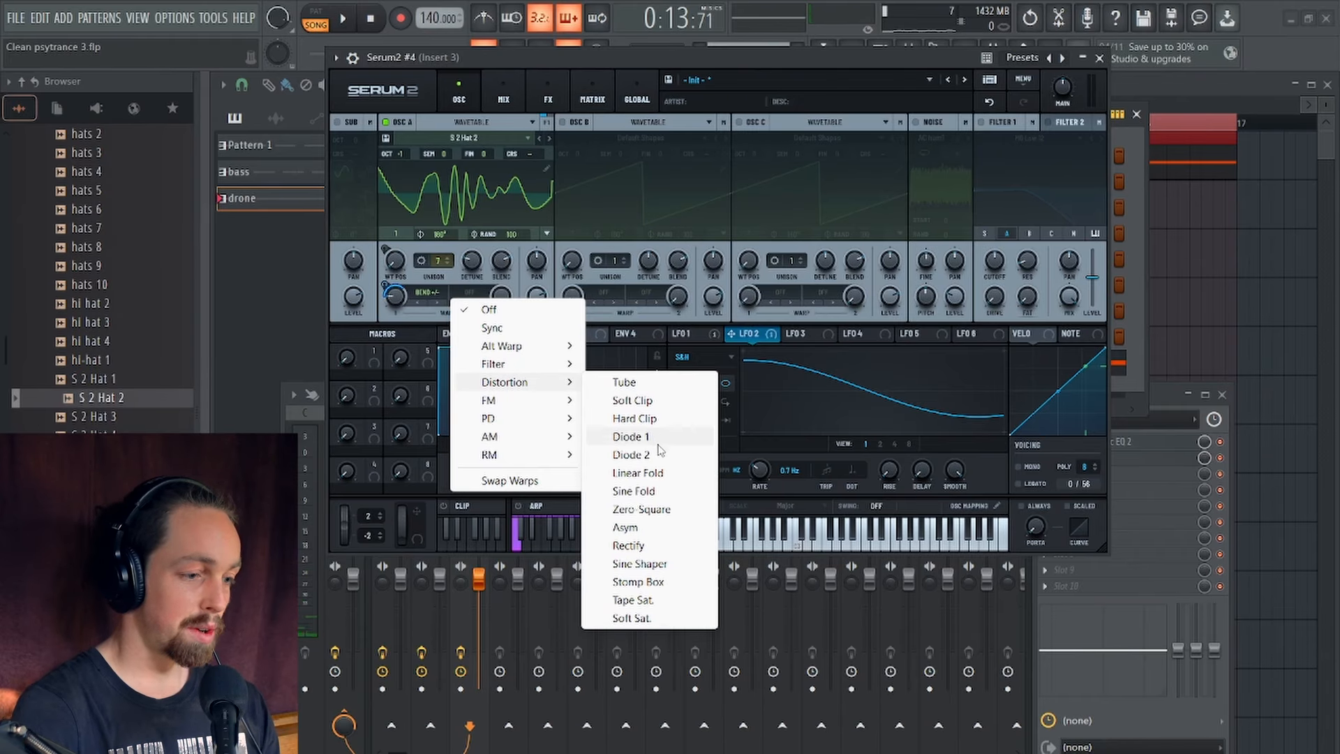
{"action": "left_click", "coordinate": [636, 473]}
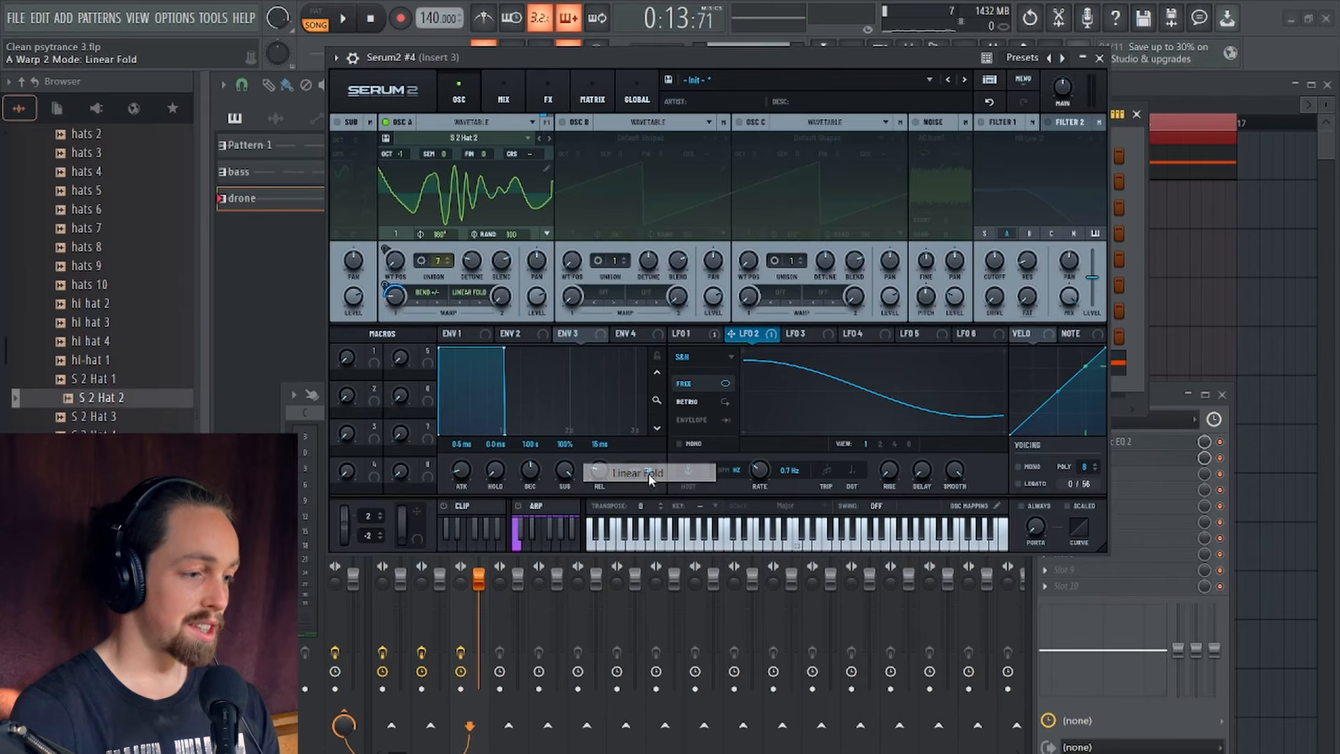
{"action": "mouse_move", "coordinate": [503, 300]}
{"action": "left_mouse_down"}
{"action": "mouse_move", "coordinate": [502, 286]}
{"action": "mouse_move", "coordinate": [502, 323]}
{"action": "left_mouse_up"}
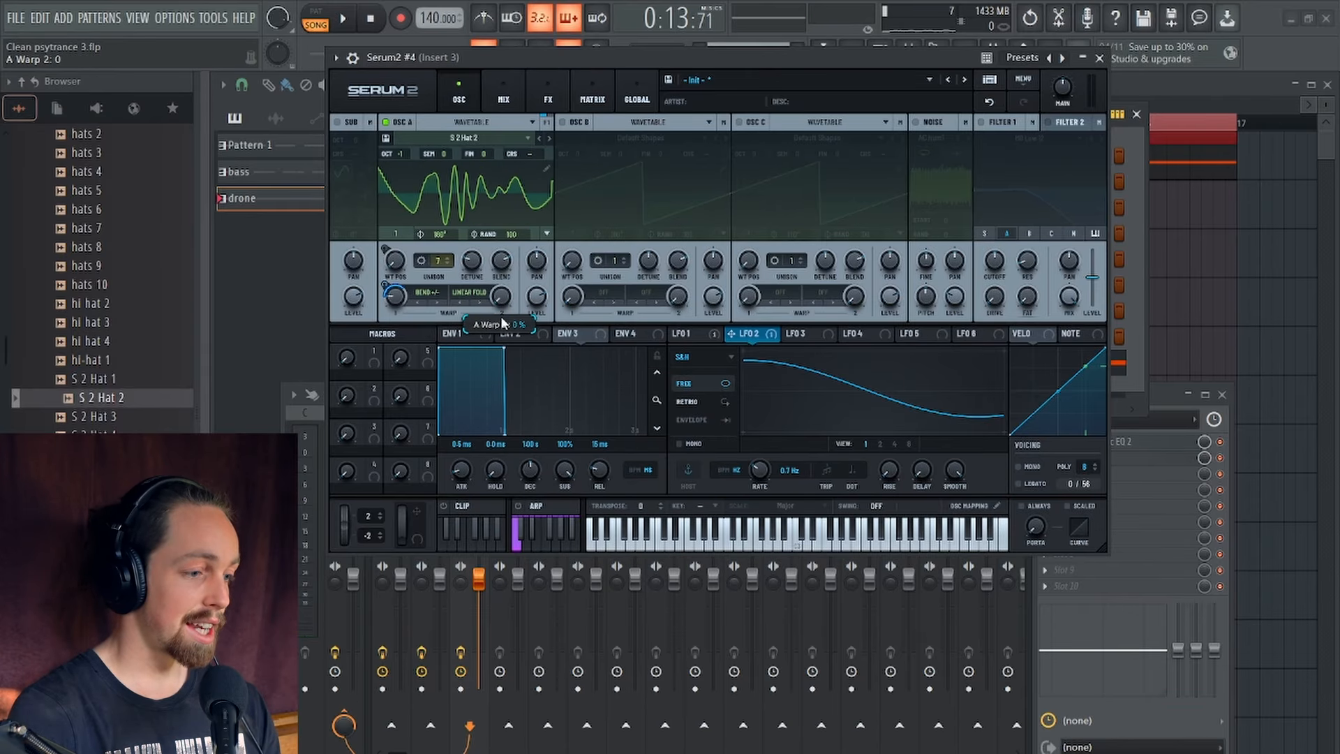
Step: Curve the rising half of LFO 3 and set it to envelope mode with a rate of 8 bar
{"action": "left_click", "coordinate": [802, 334]}
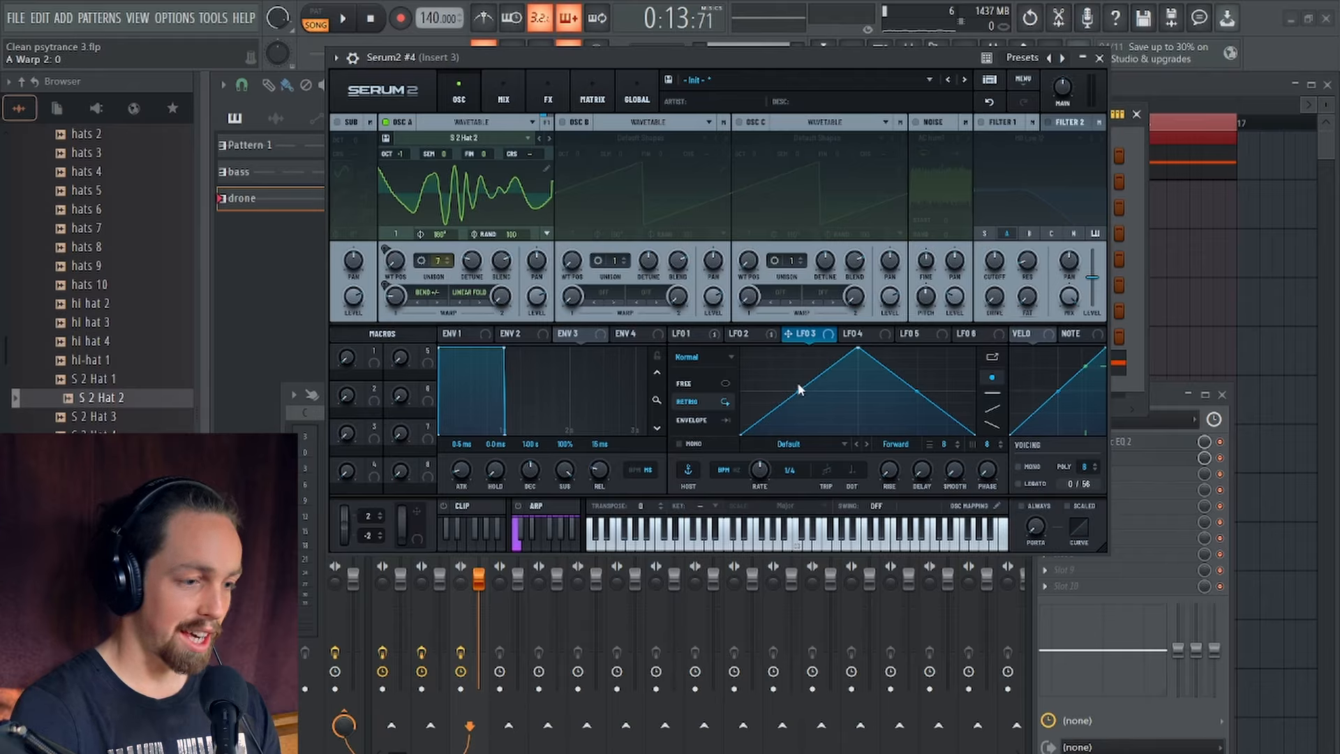
{"action": "left_click_drag", "start_coordinate": [797, 389], "coordinate": [801, 401]}
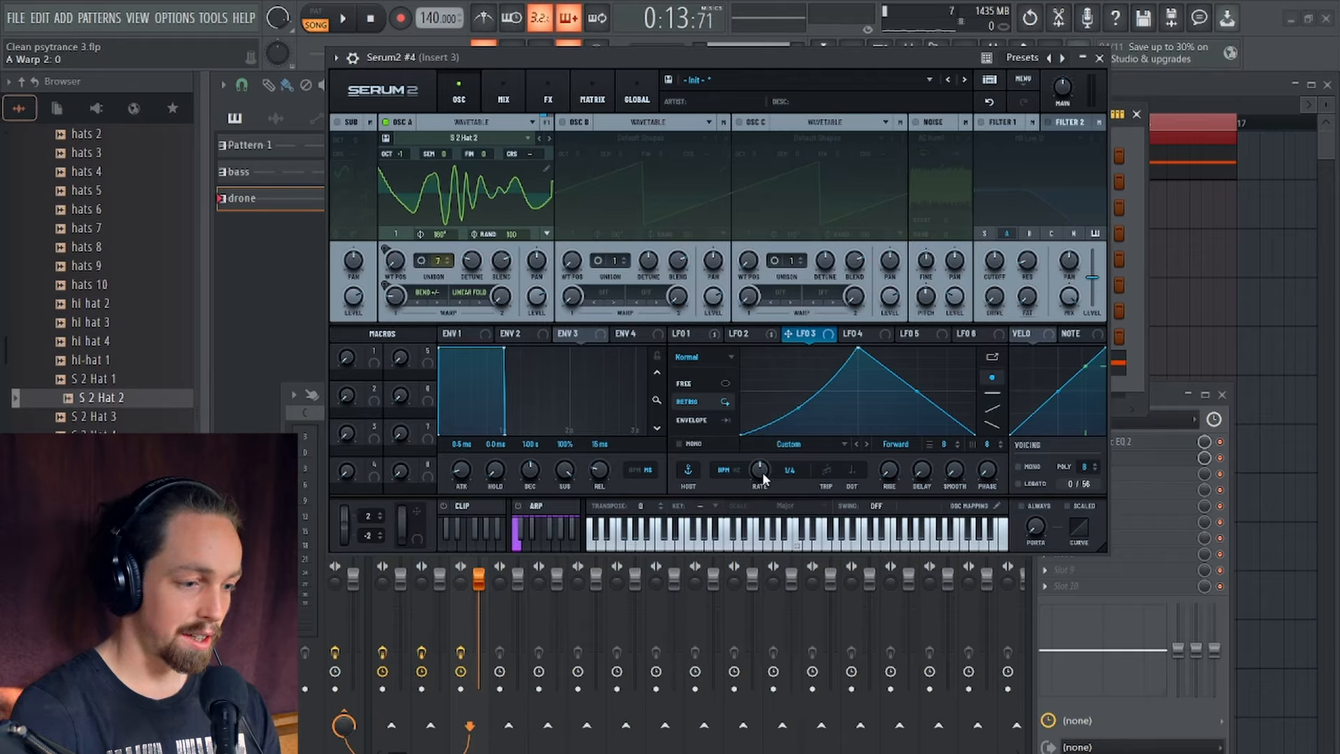
{"action": "left_click", "coordinate": [697, 419]}
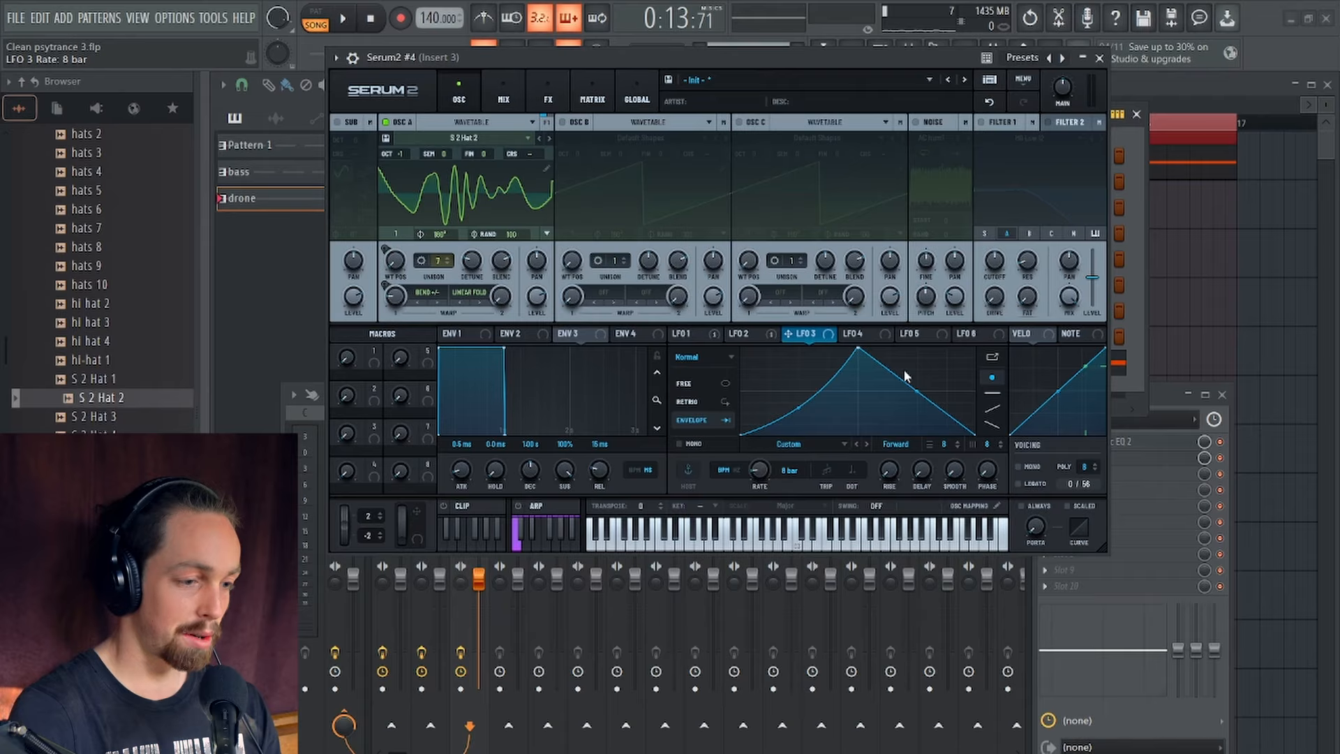
Step: Reshape LFO 3 into a lower curved ramp ending at the midpoint, followed by a narrow spike in the second half
{"action": "left_click_drag", "start_coordinate": [915, 389], "coordinate": [667, 529]}
{"action": "left_click_drag", "start_coordinate": [858, 349], "coordinate": [917, 358]}
{"action": "double_click", "coordinate": [914, 391]}
{"action": "left_click_drag", "start_coordinate": [891, 403], "coordinate": [944, 429]}
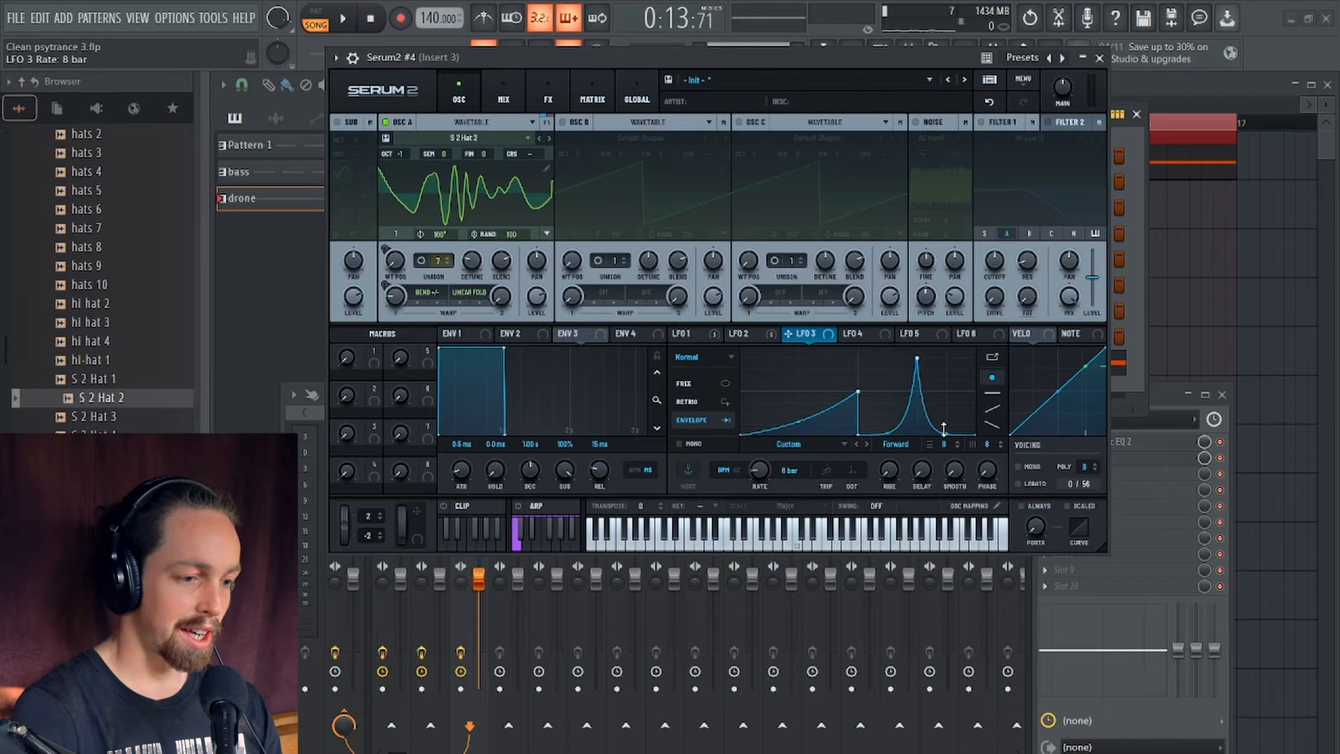
{"action": "left_click_drag", "start_coordinate": [917, 360], "coordinate": [916, 370]}
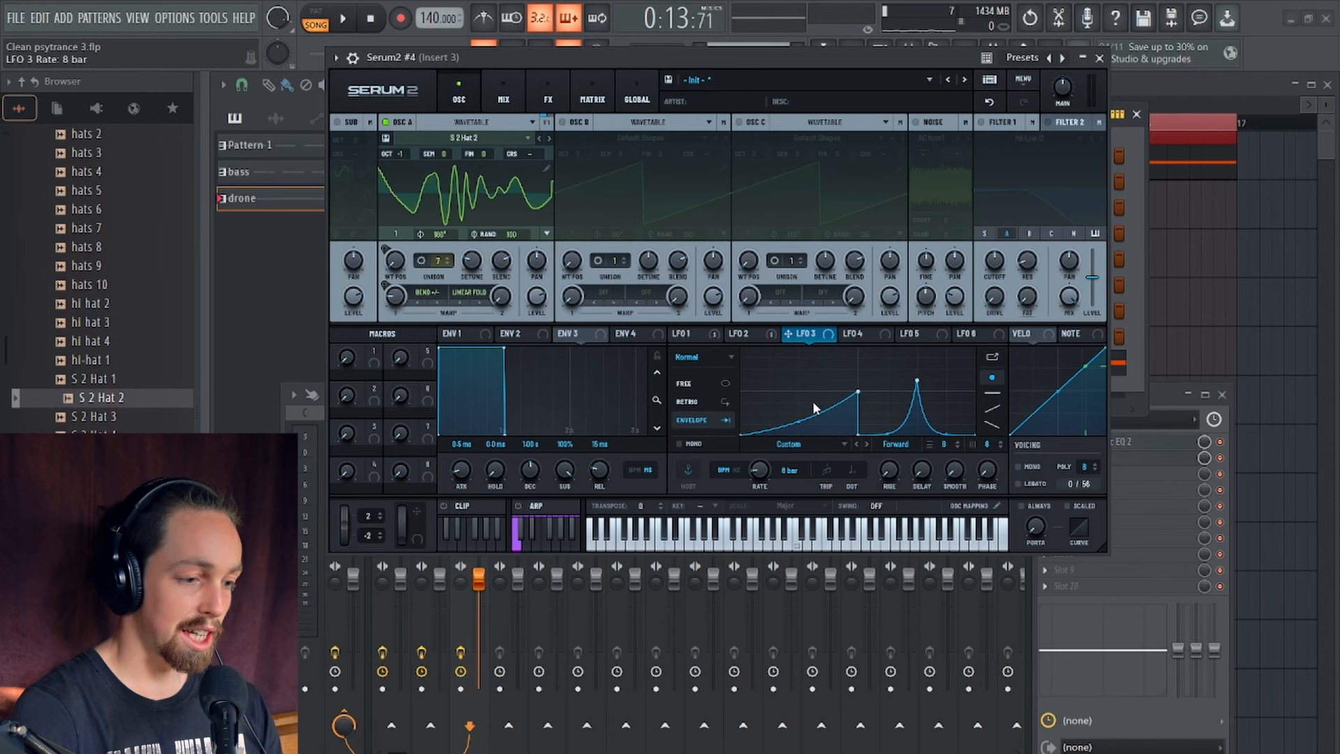
Step: Map LFO 3 to OSC A's second warp with an amount of 86% and change that warp mode to Sine Fold
{"action": "left_click_drag", "start_coordinate": [788, 333], "coordinate": [492, 295]}
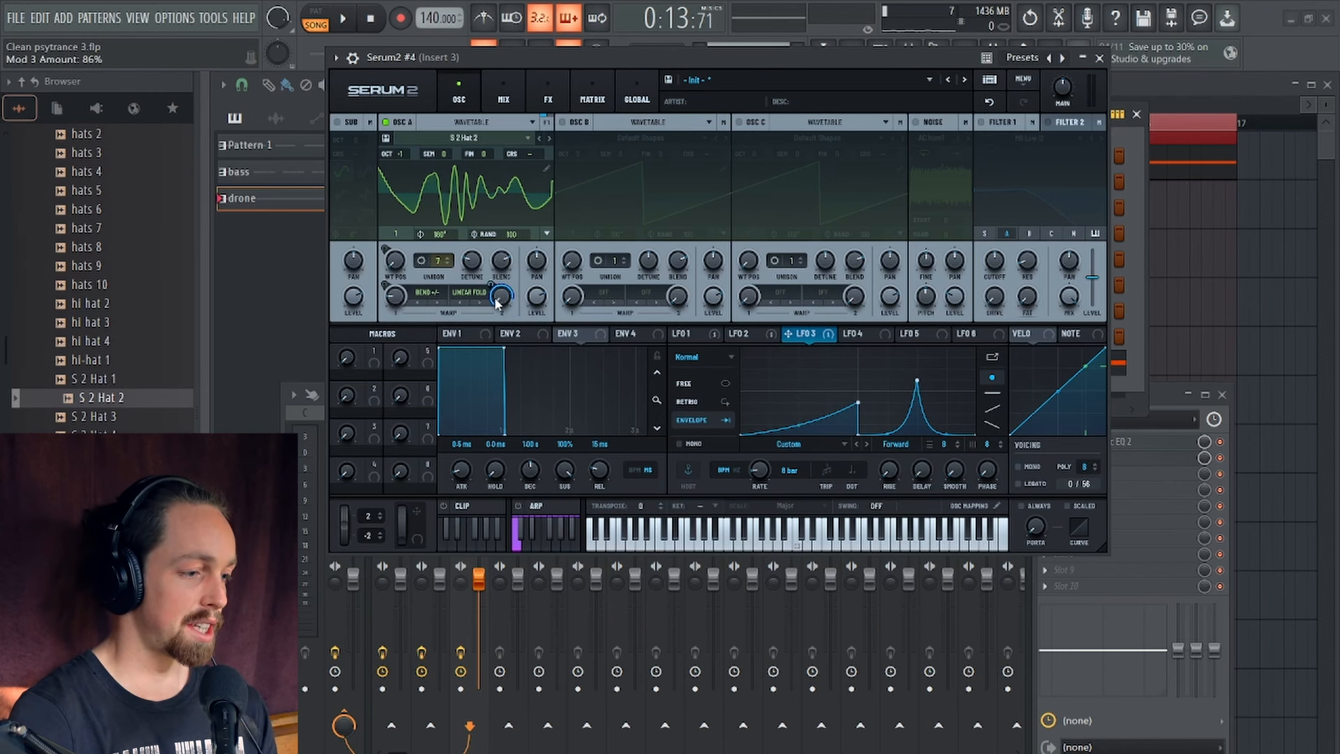
{"action": "left_click_drag", "start_coordinate": [628, 57], "coordinate": [614, 25]}
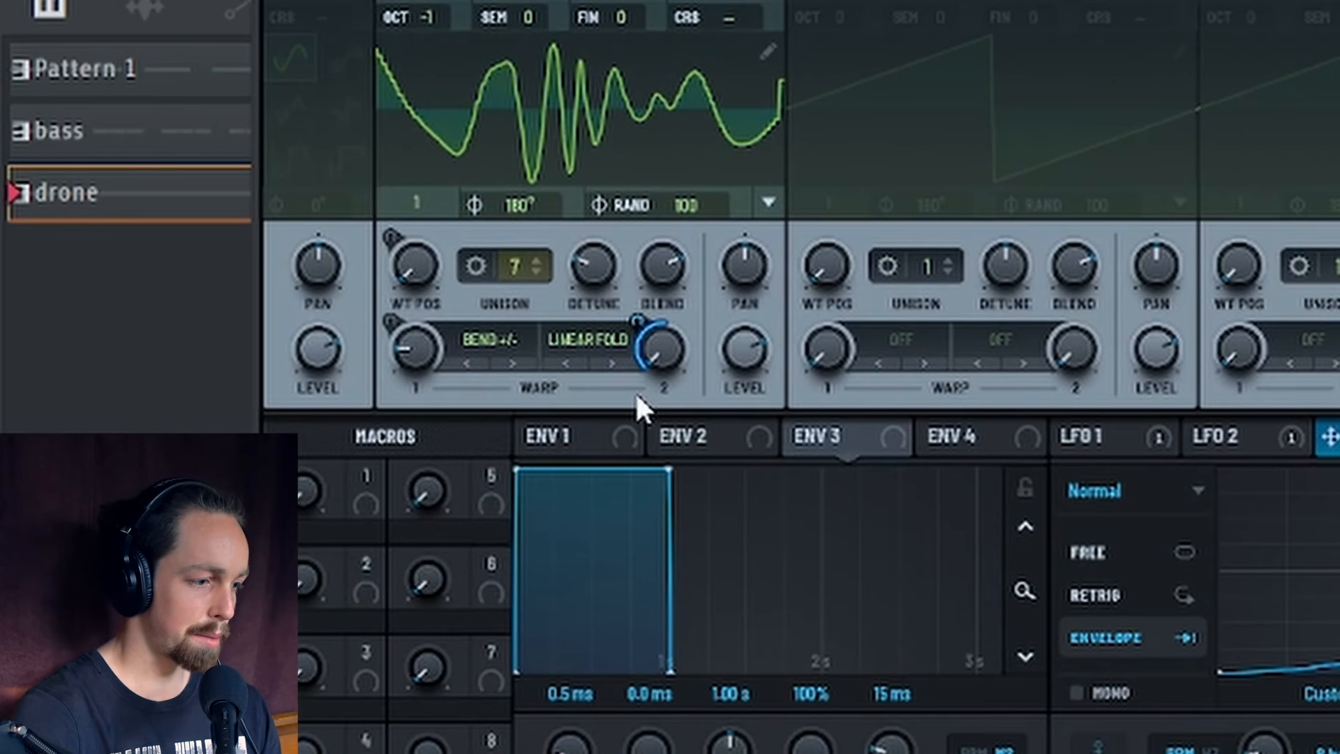
{"action": "left_click", "coordinate": [611, 363]}
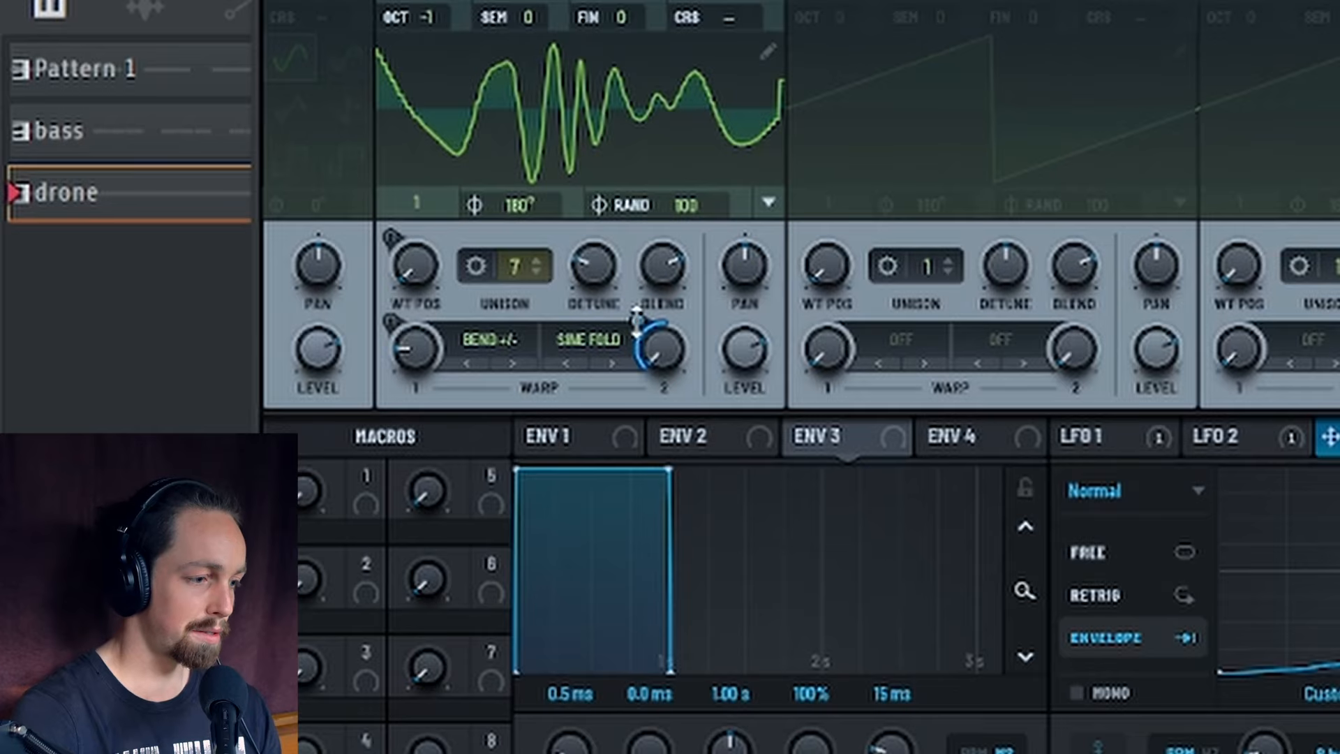
{"action": "mouse_move", "coordinate": [635, 347]}
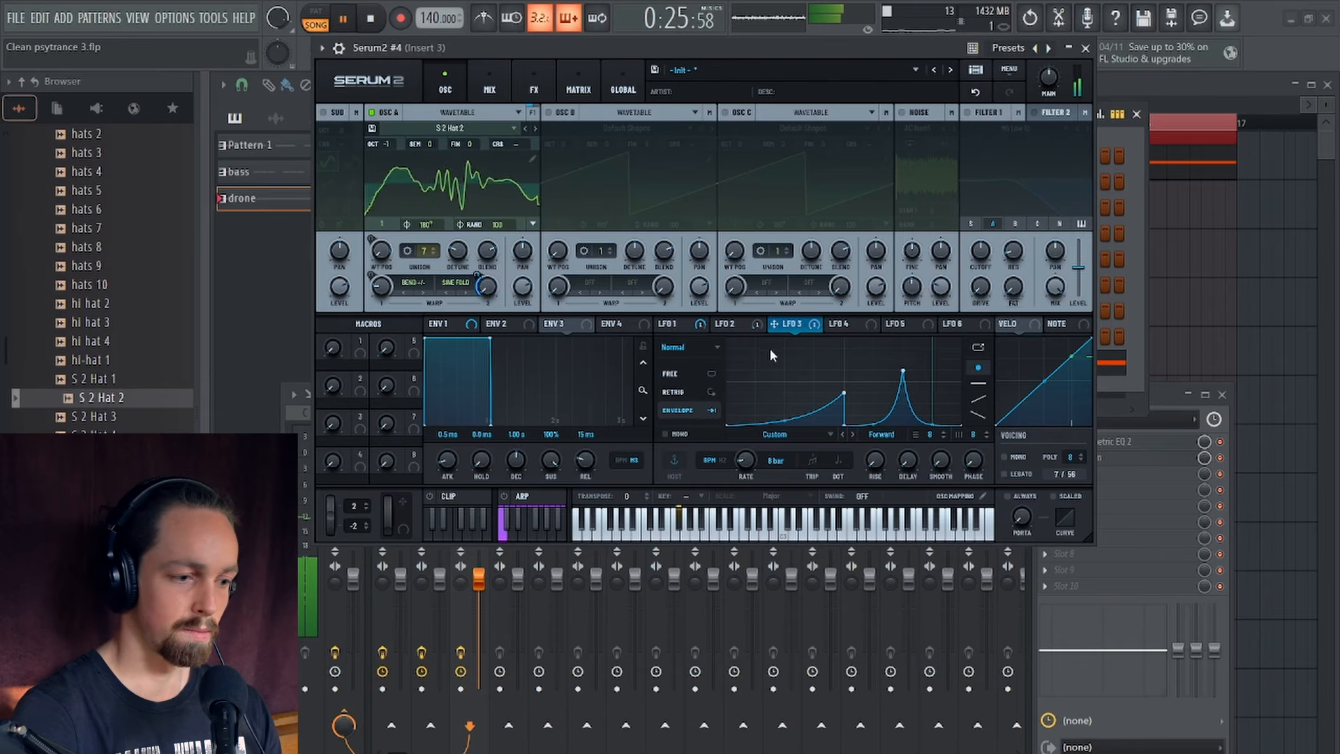
Step: Deepen the curve of LFO 3's first rise and audition the drone with the adjusted shape
{"action": "key", "text": "space"}
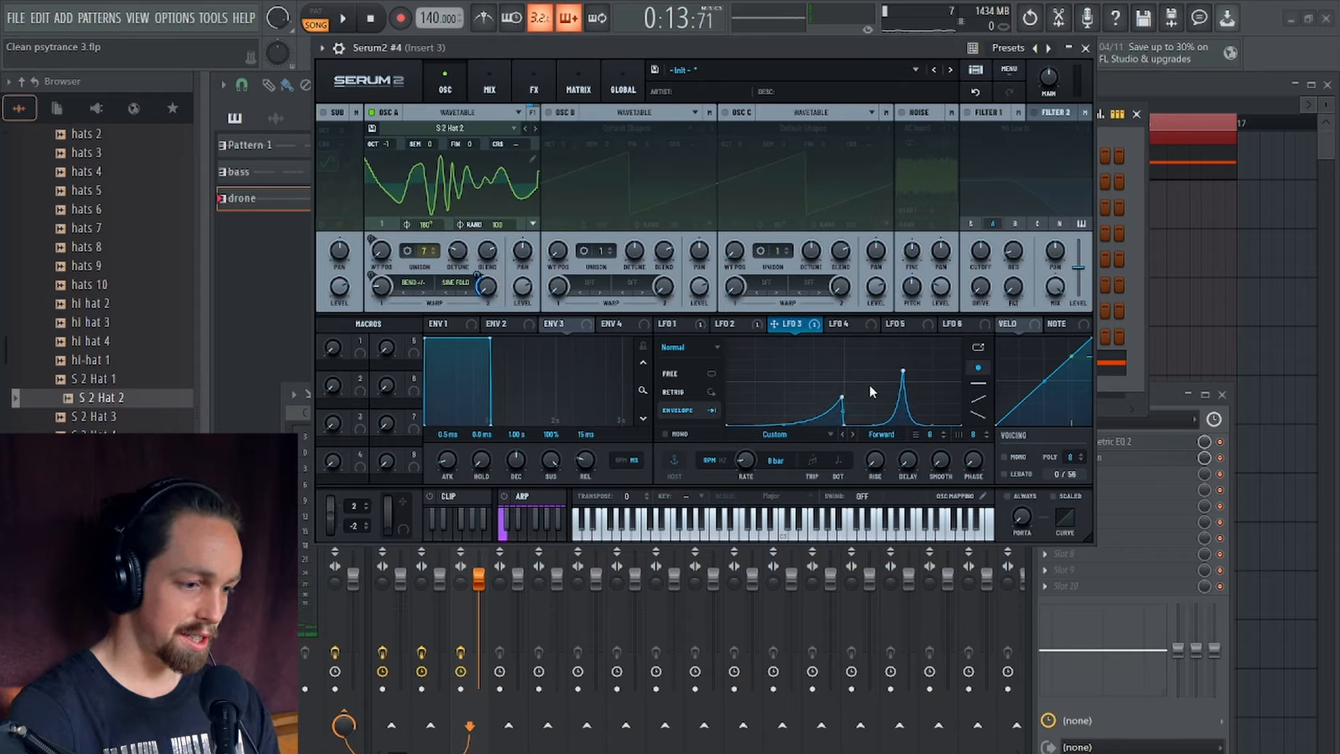
{"action": "key", "text": "space"}
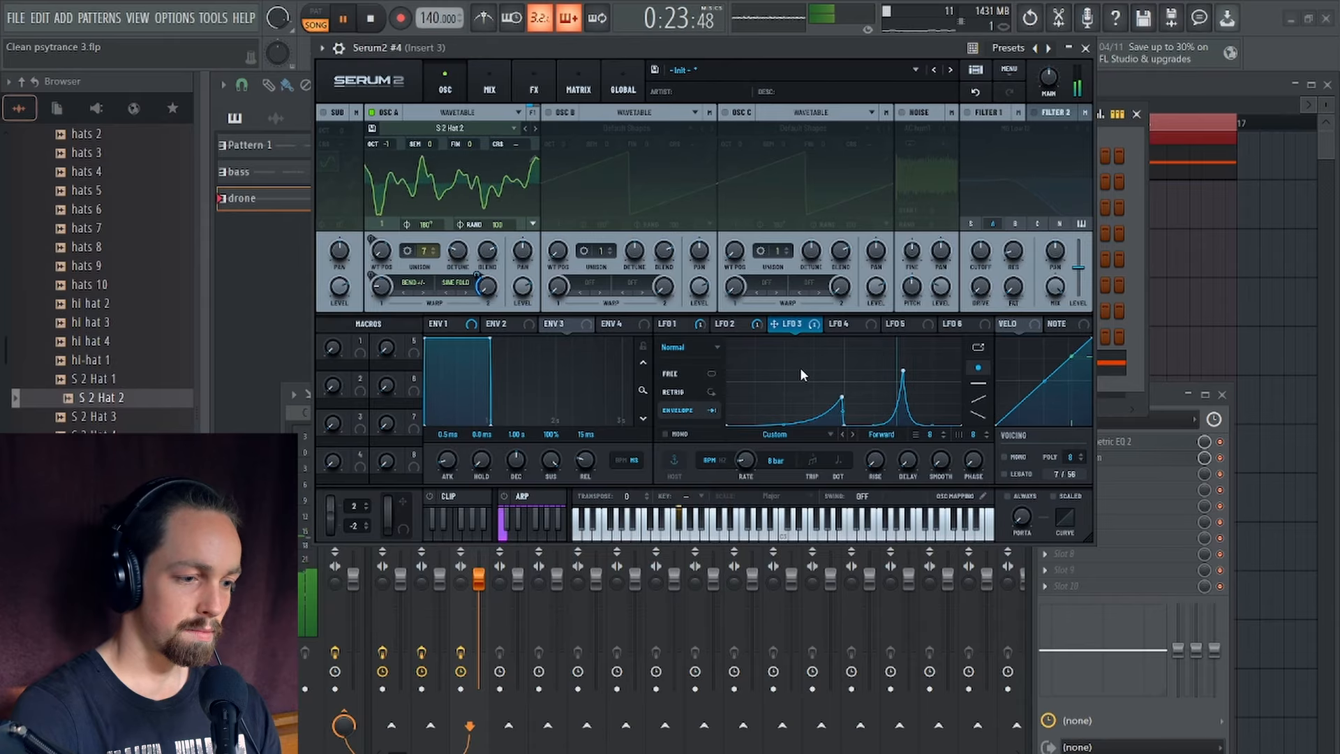
Step: Lower LFO 3's narrow spike and slightly lower its first peak, then audition the drone with the softer shape
{"action": "key", "text": "space"}
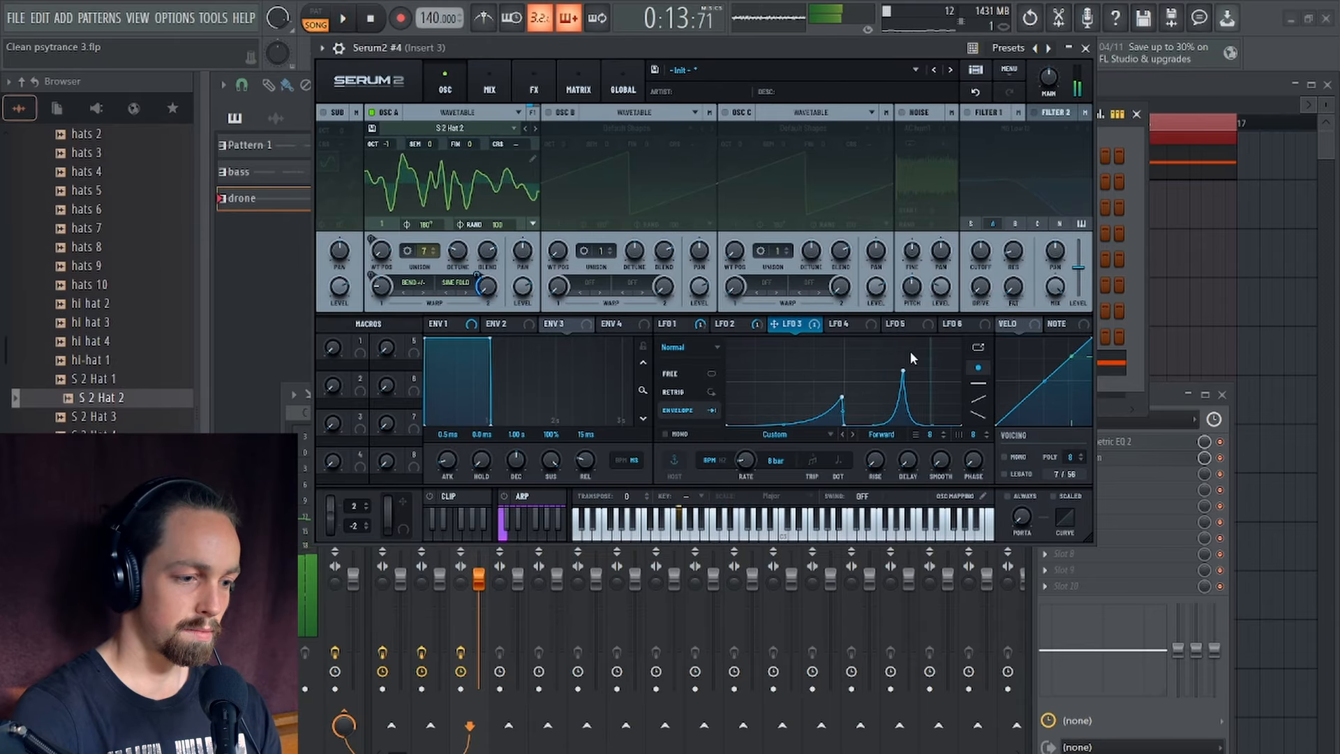
{"action": "left_click_drag", "start_coordinate": [902, 367], "coordinate": [902, 384]}
{"action": "key", "text": "space"}
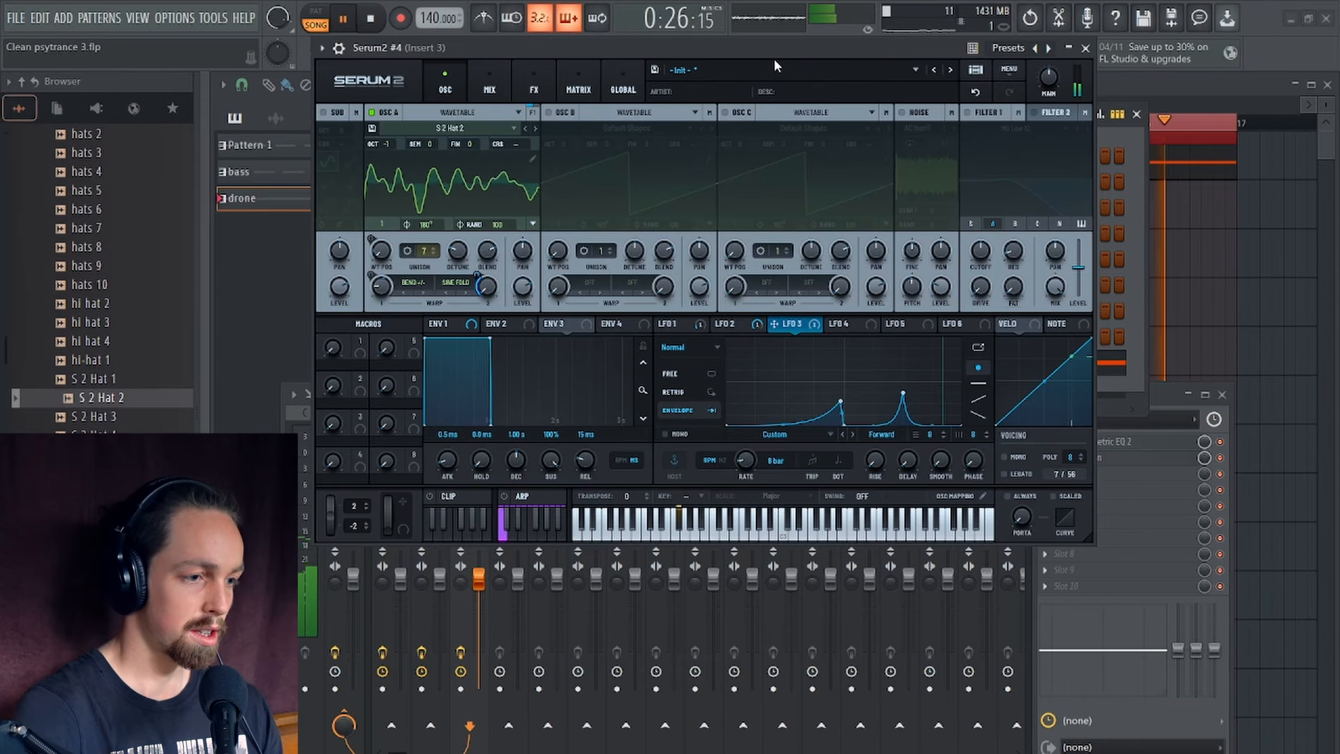
{"action": "key", "text": "space"}
{"action": "left_click_drag", "start_coordinate": [777, 43], "coordinate": [783, 49]}
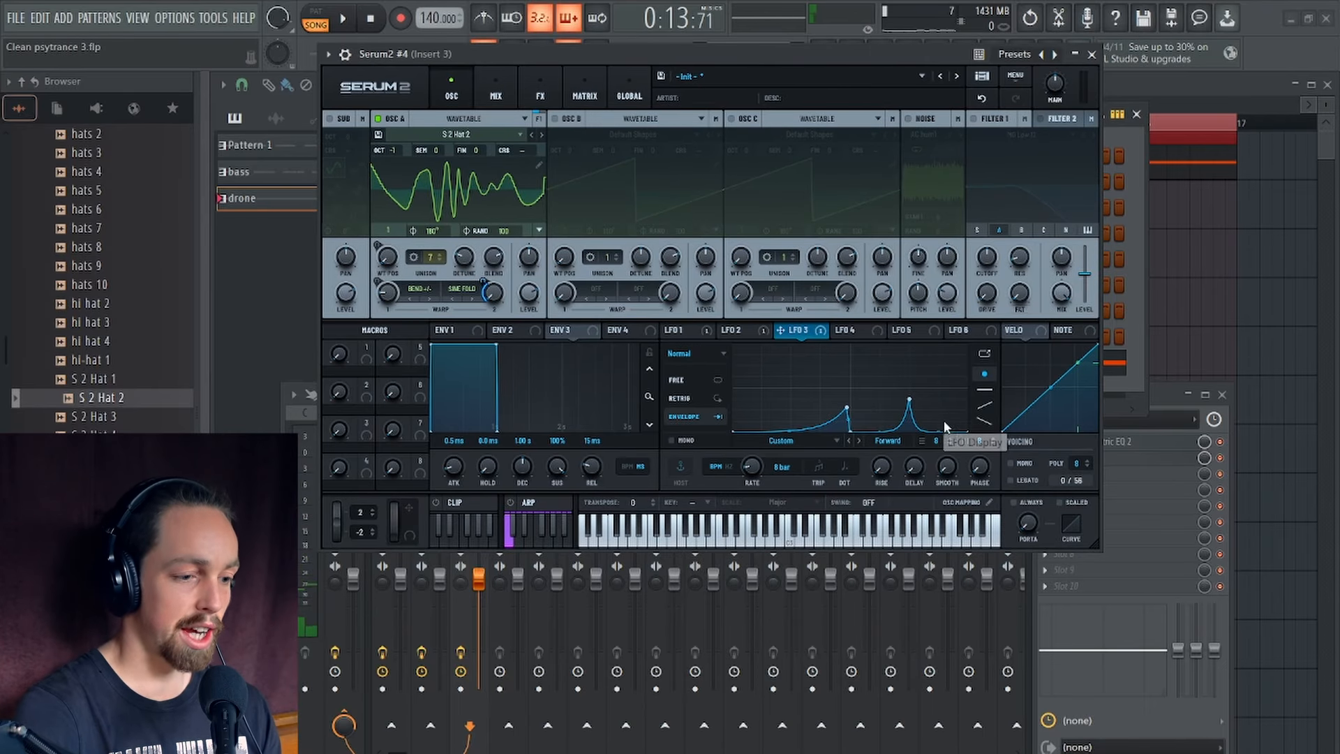
Step: Add a third curved rise at the very end of LFO 3 and audition the drone
{"action": "left_click_drag", "start_coordinate": [943, 414], "coordinate": [987, 373]}
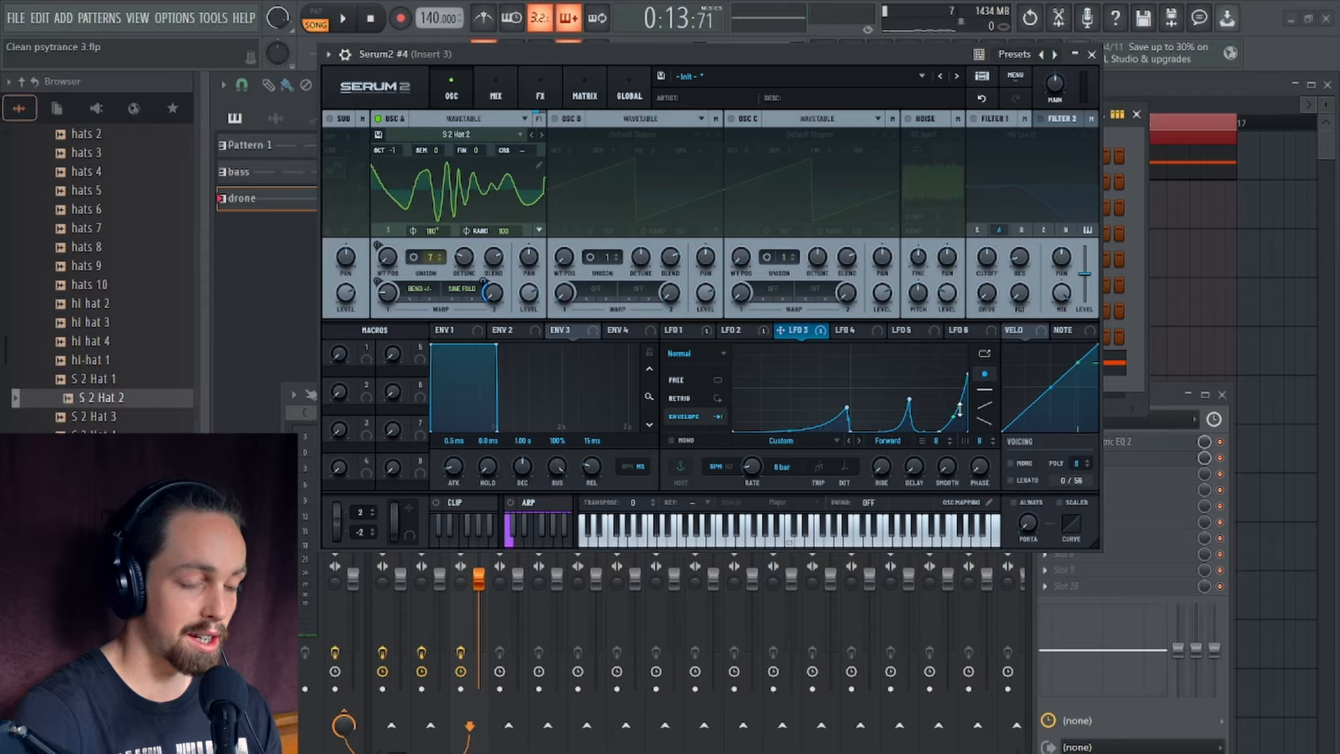
{"action": "key", "text": "space"}
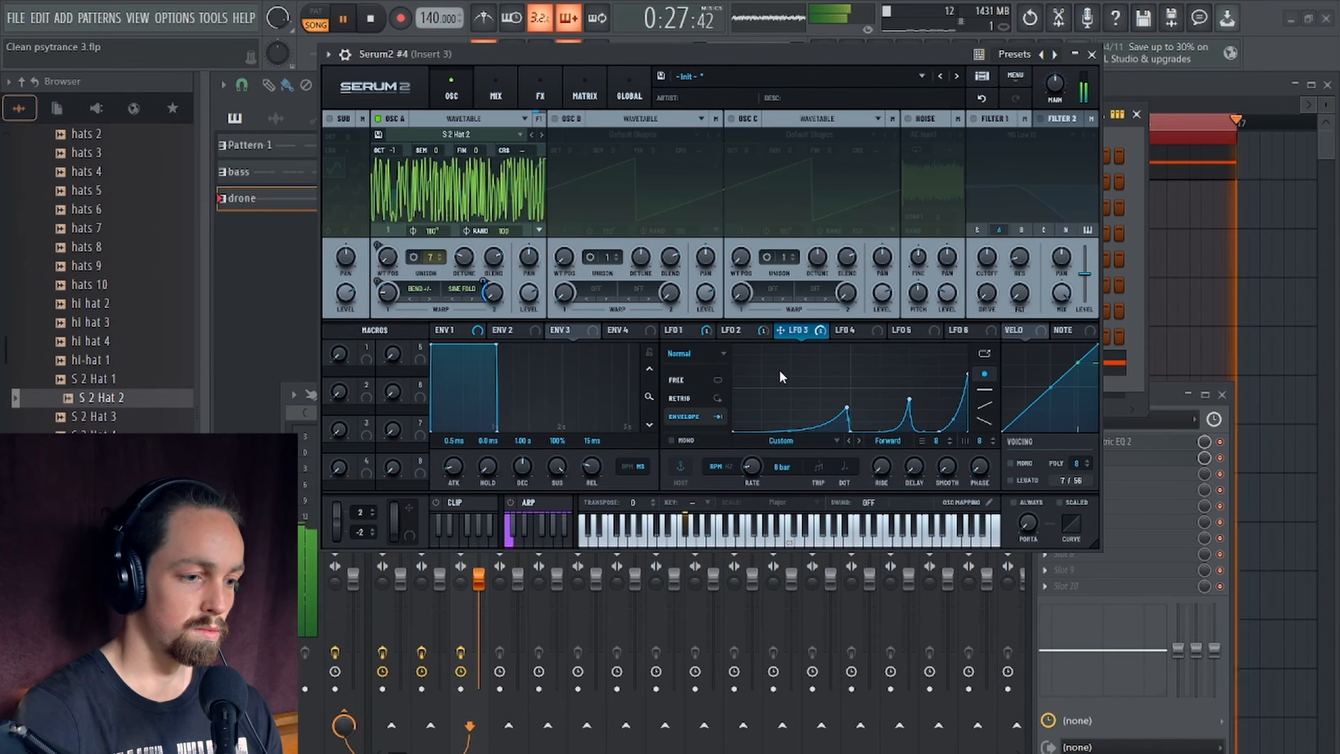
{"action": "key", "text": "space"}
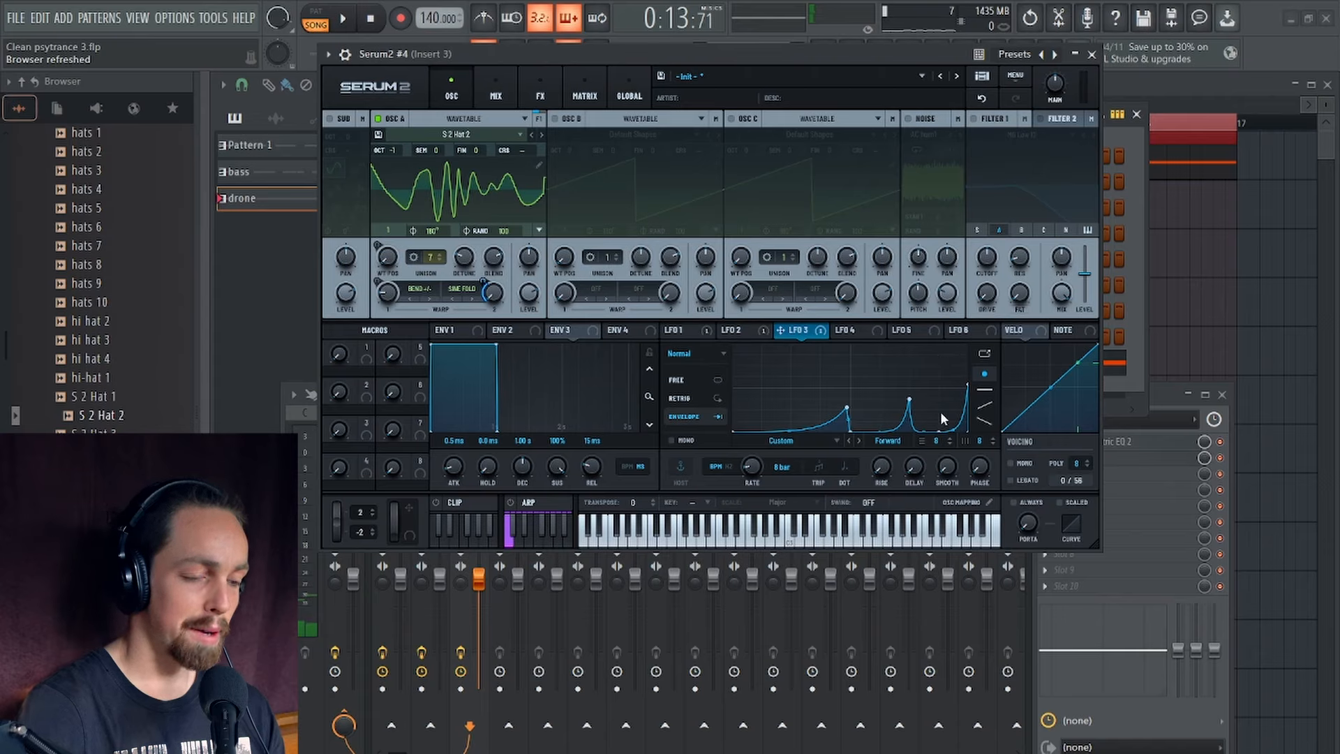
Step: Turn LFO 3's final rise into a slightly lower narrow spike peaking just before the end, and audition it
{"action": "key", "text": "space"}
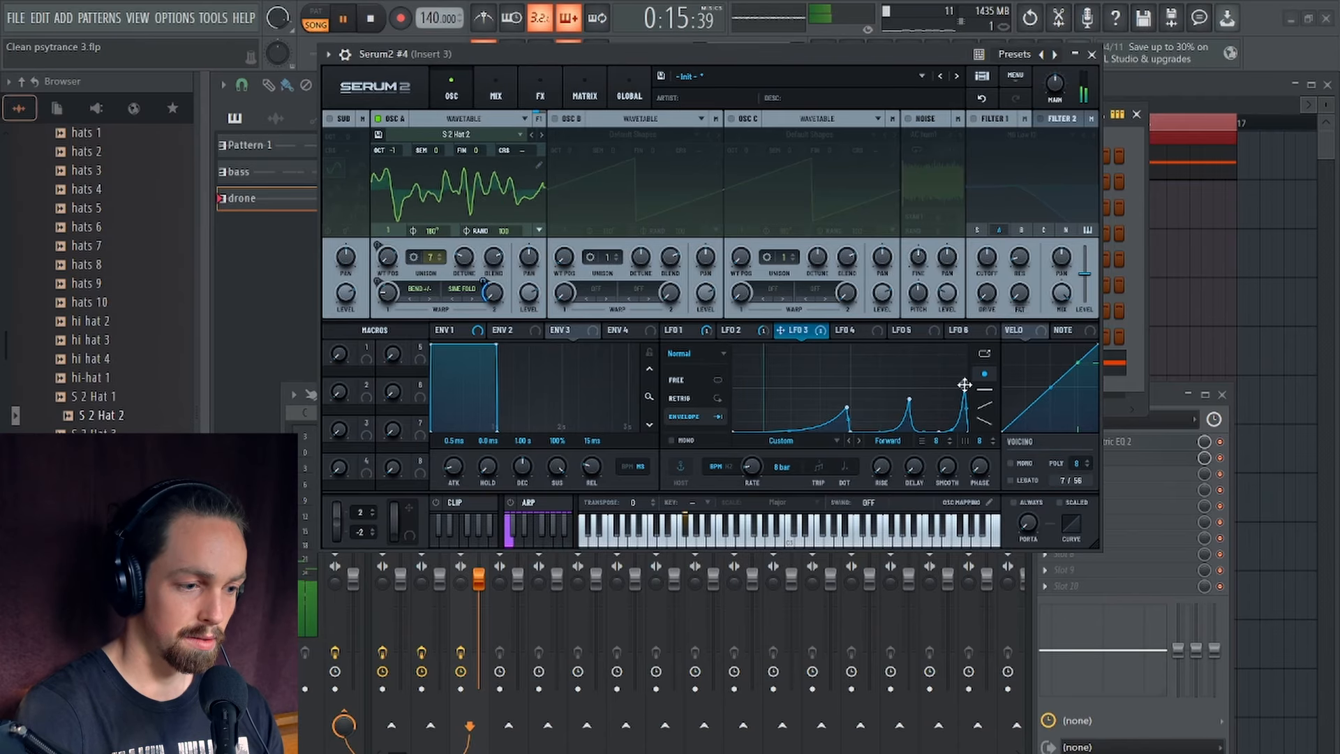
{"action": "left_click_drag", "start_coordinate": [964, 385], "coordinate": [963, 391]}
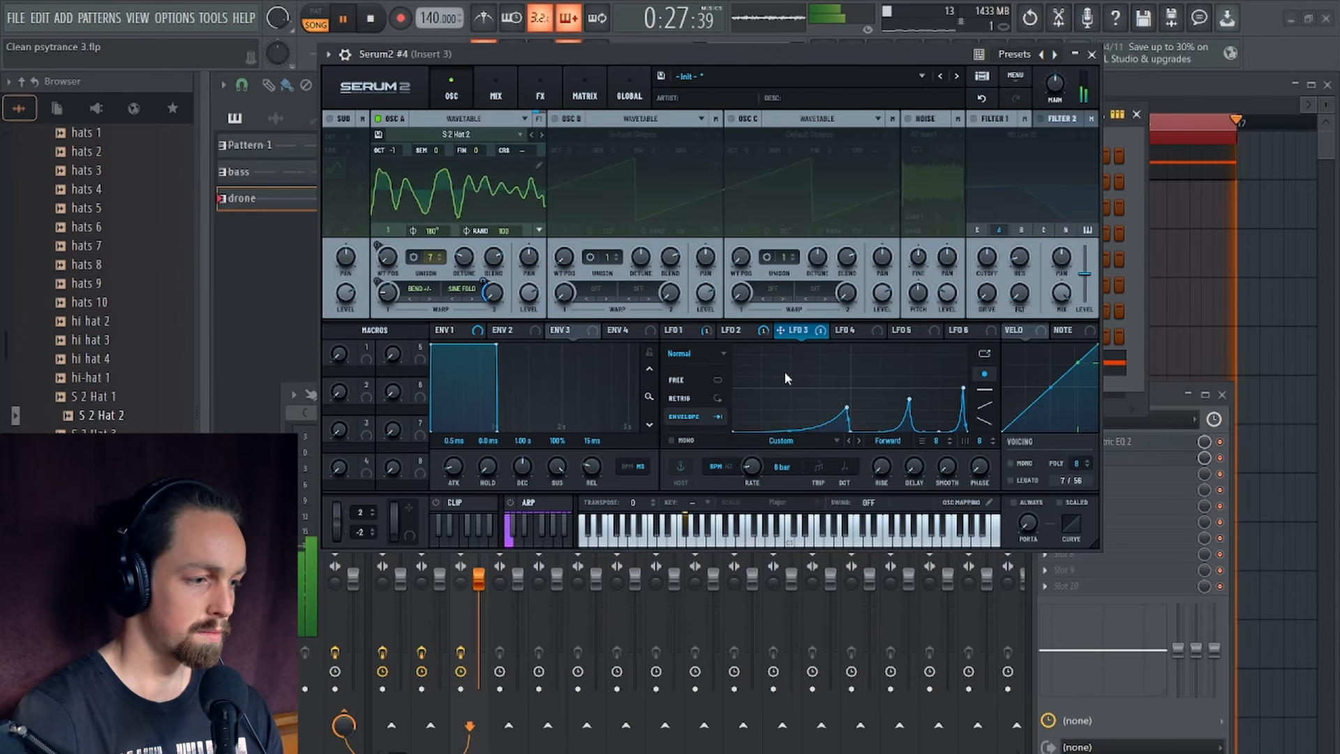
{"action": "left_click_drag", "start_coordinate": [740, 57], "coordinate": [734, 56]}
{"action": "key", "text": "space"}
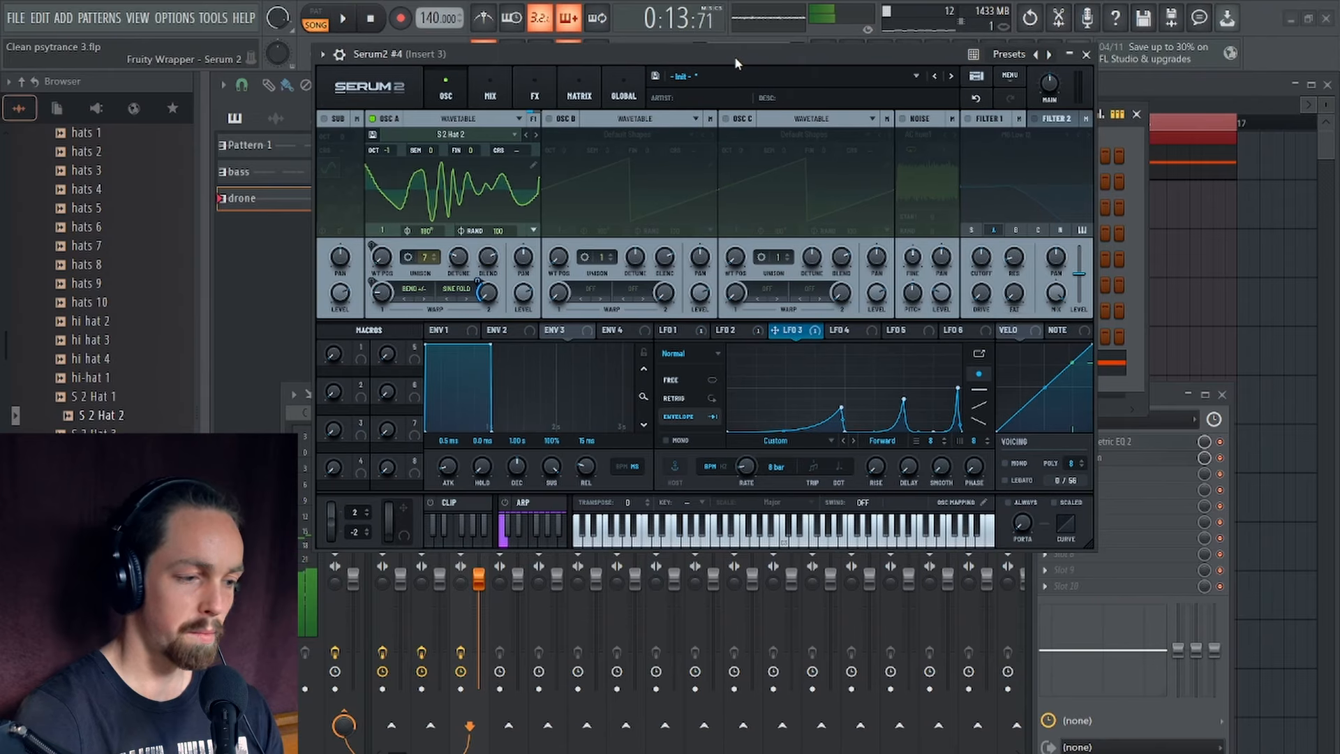
Step: Enable Filter 1 with MG Low 12 and map LFO 3 to its cutoff with an amount of 47%
{"action": "left_click", "coordinate": [836, 330]}
{"action": "left_click", "coordinate": [696, 331]}
{"action": "left_click", "coordinate": [793, 332]}
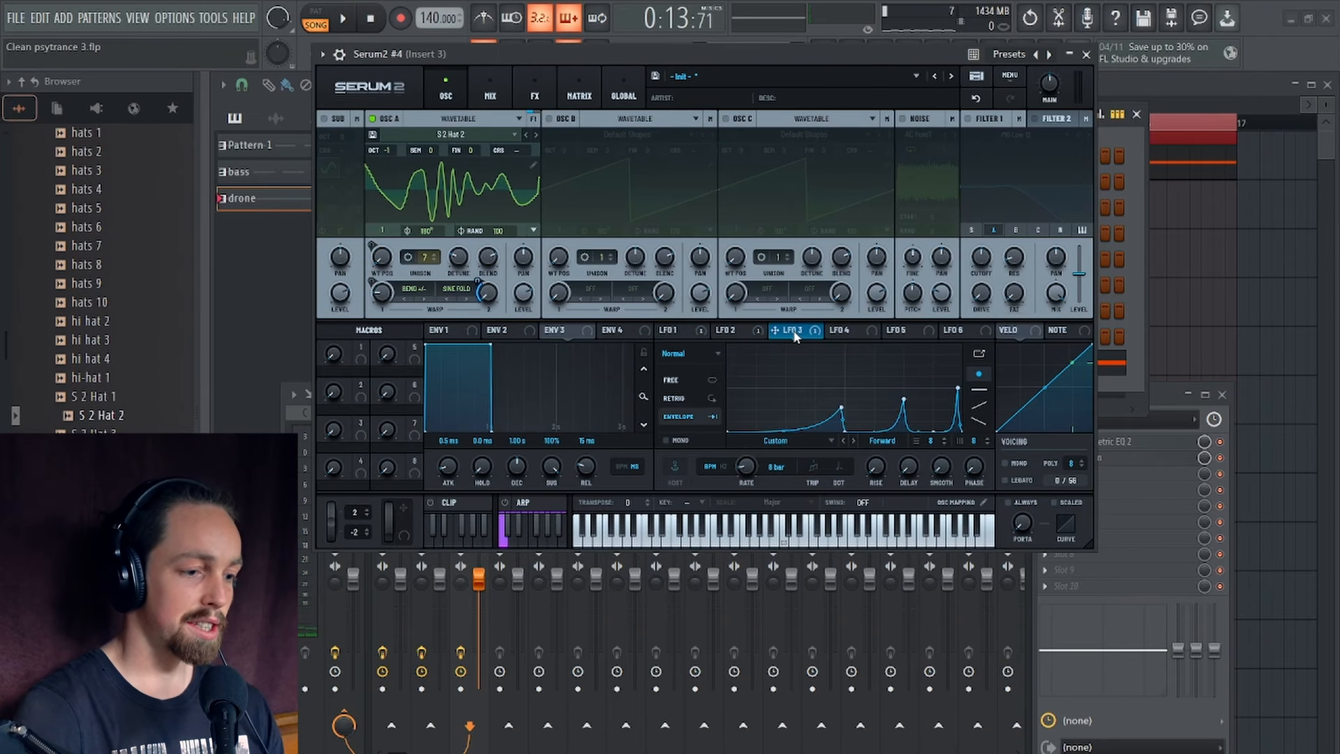
{"action": "left_click", "coordinate": [968, 118]}
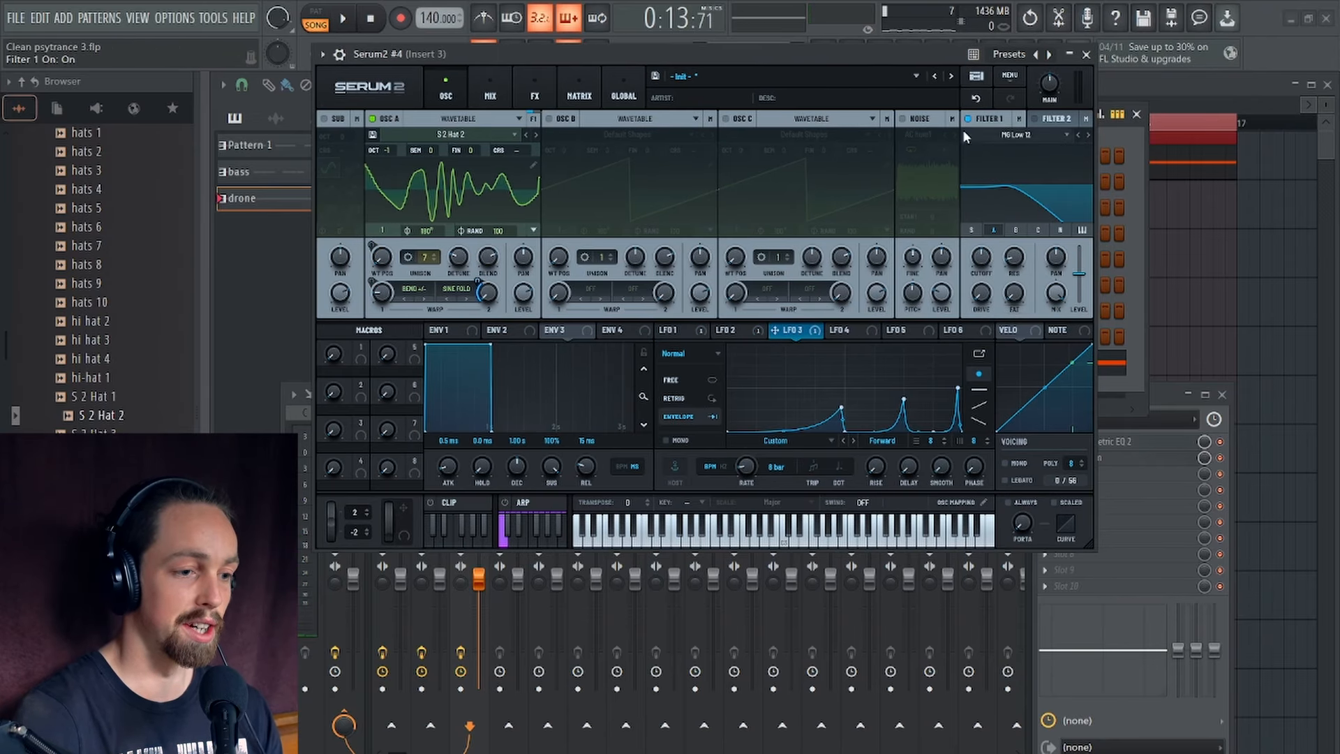
{"action": "left_click_drag", "start_coordinate": [1015, 263], "coordinate": [1015, 256]}
{"action": "left_click_drag", "start_coordinate": [794, 331], "coordinate": [976, 237]}
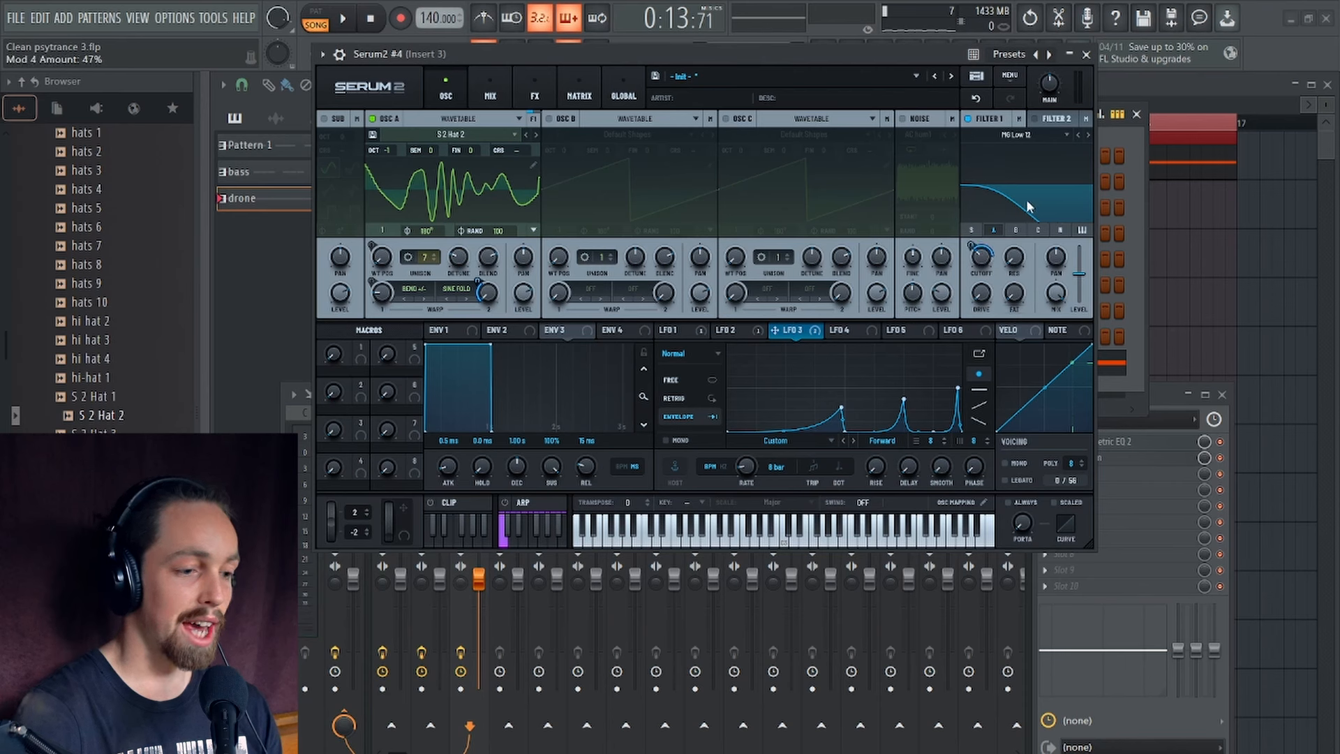
Step: Raise Filter 1's cutoff to about 316 Hz and set LFO 3's amount on it to 48% while auditioning the drone
{"action": "key", "text": "space"}
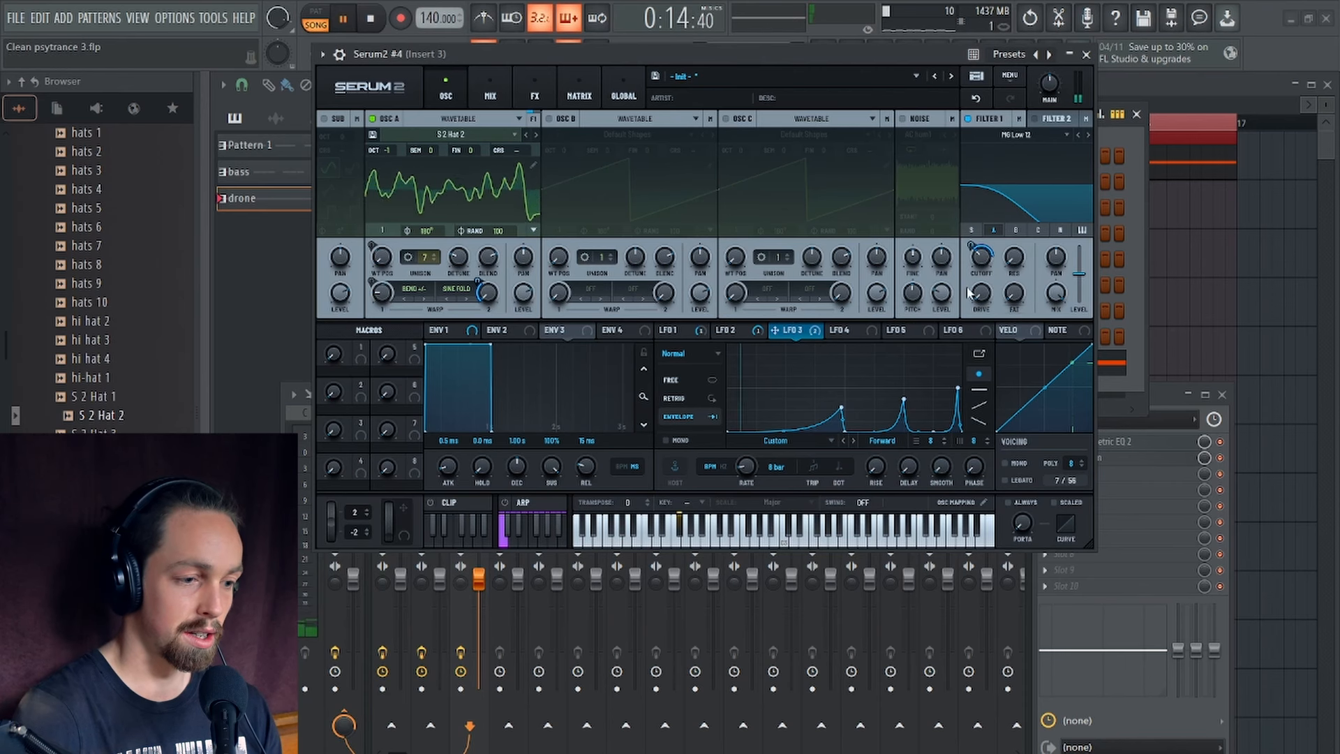
{"action": "left_click_drag", "start_coordinate": [979, 261], "coordinate": [977, 255]}
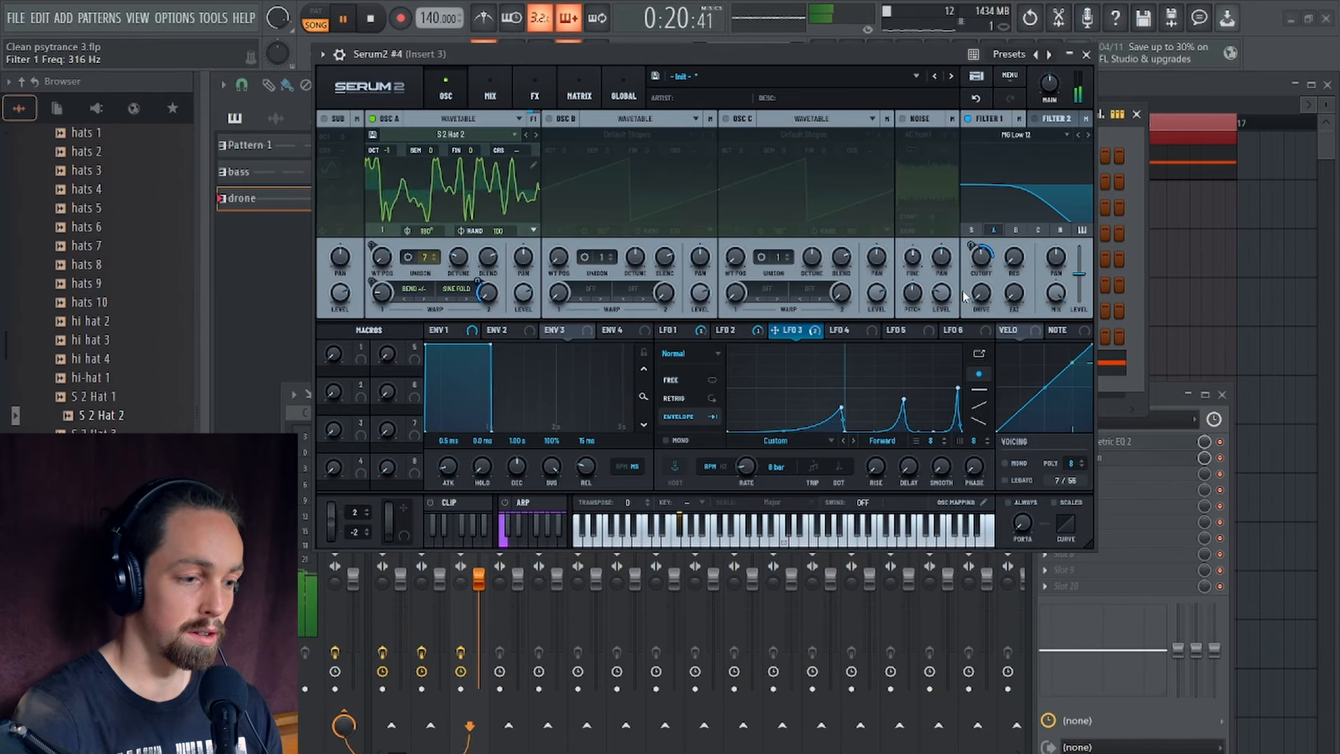
{"action": "mouse_move", "coordinate": [975, 268]}
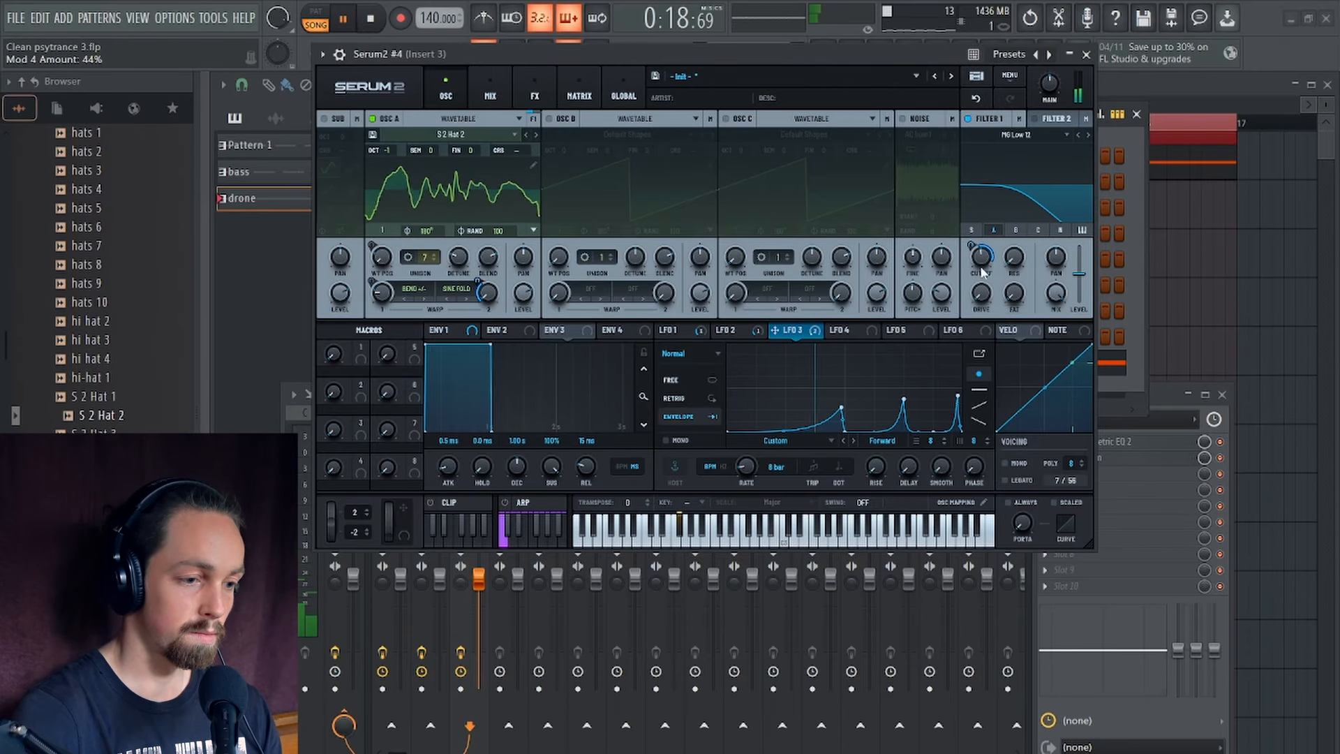
{"action": "mouse_move", "coordinate": [973, 242]}
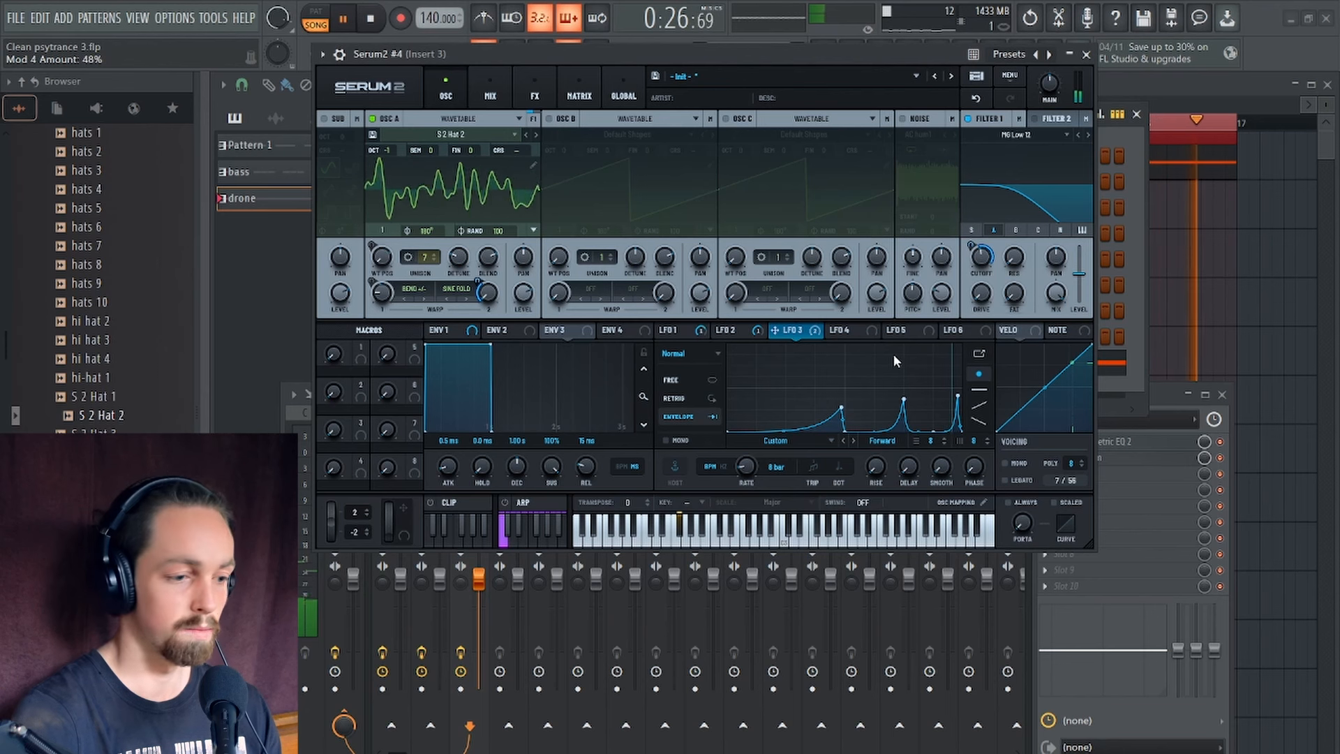
Step: Remove the last spike from LFO 3 and set its modulation amount on Filter 1's cutoff to 37%
{"action": "key", "text": "space"}
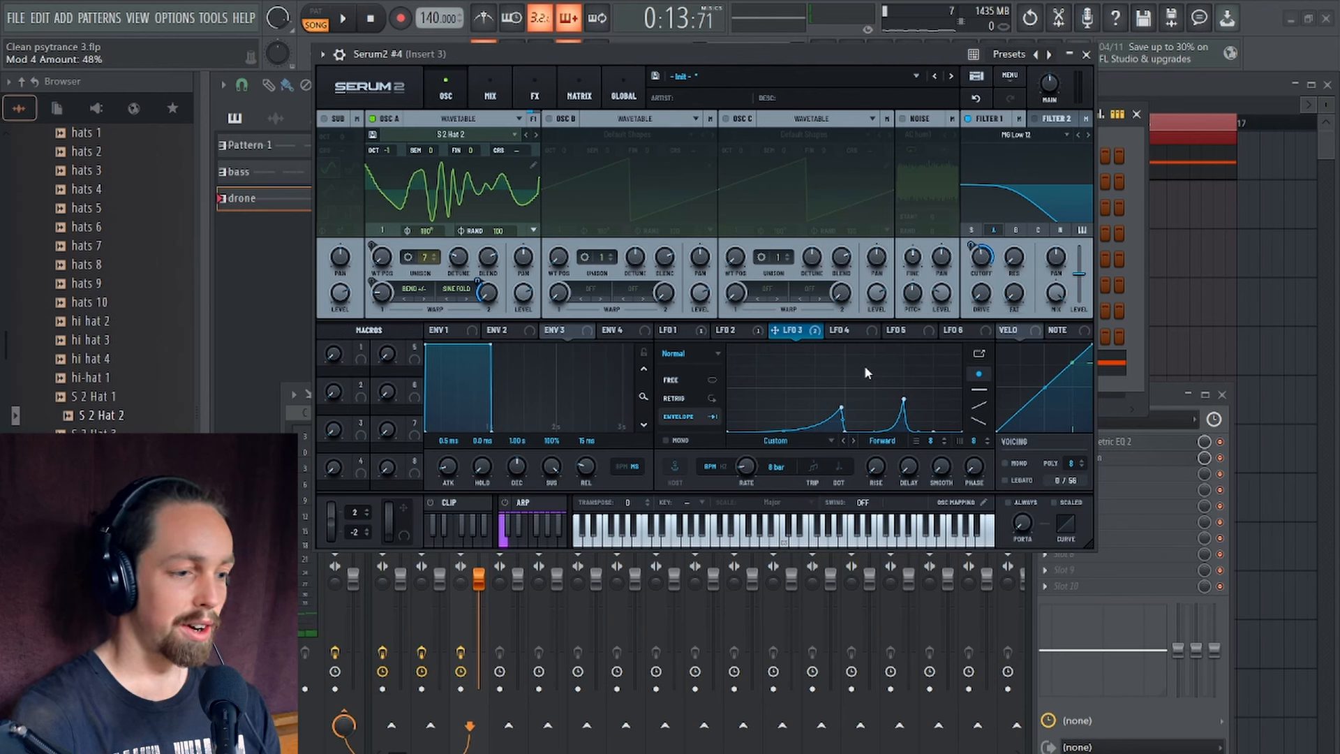
{"action": "left_click_drag", "start_coordinate": [980, 258], "coordinate": [970, 256]}
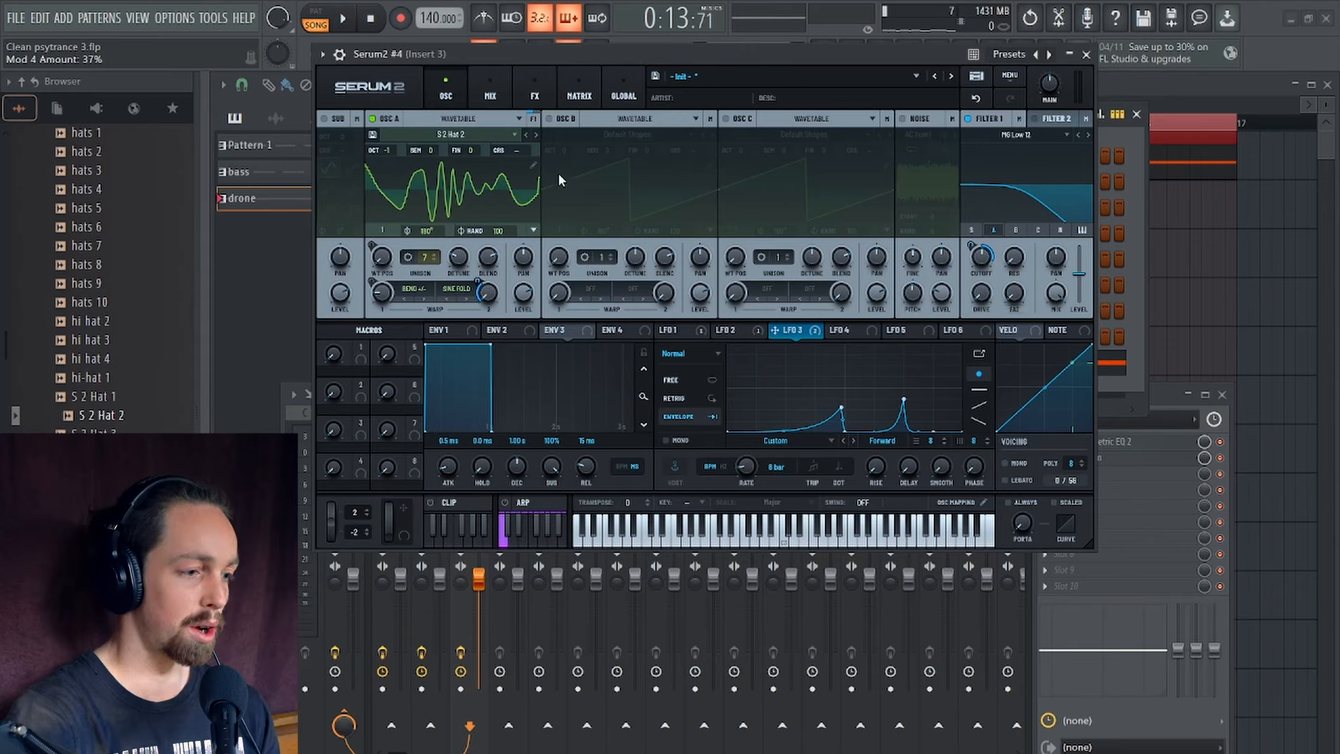
Step: Enable OSC B with Default Shapes at wavetable position 3, and set its unison to 16 voices with an increased range
{"action": "left_click", "coordinate": [550, 120]}
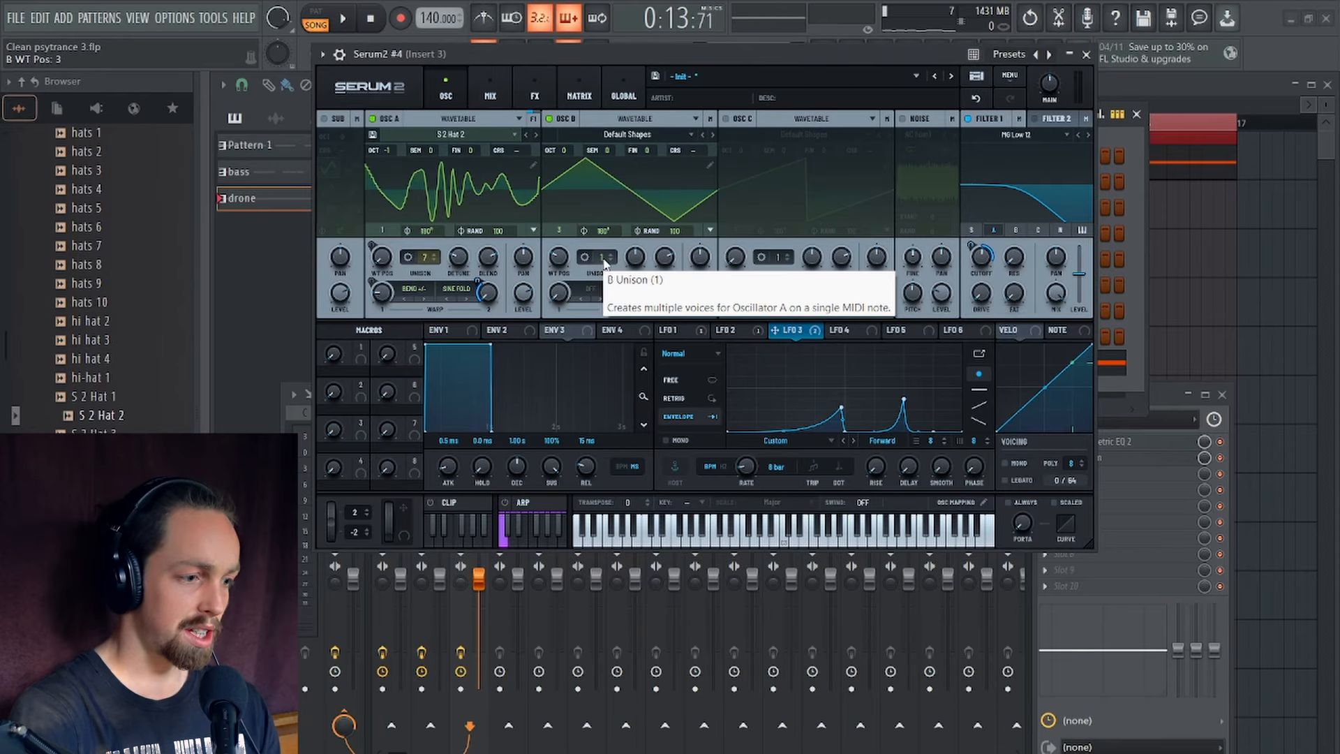
{"action": "left_click_drag", "start_coordinate": [603, 263], "coordinate": [604, 80]}
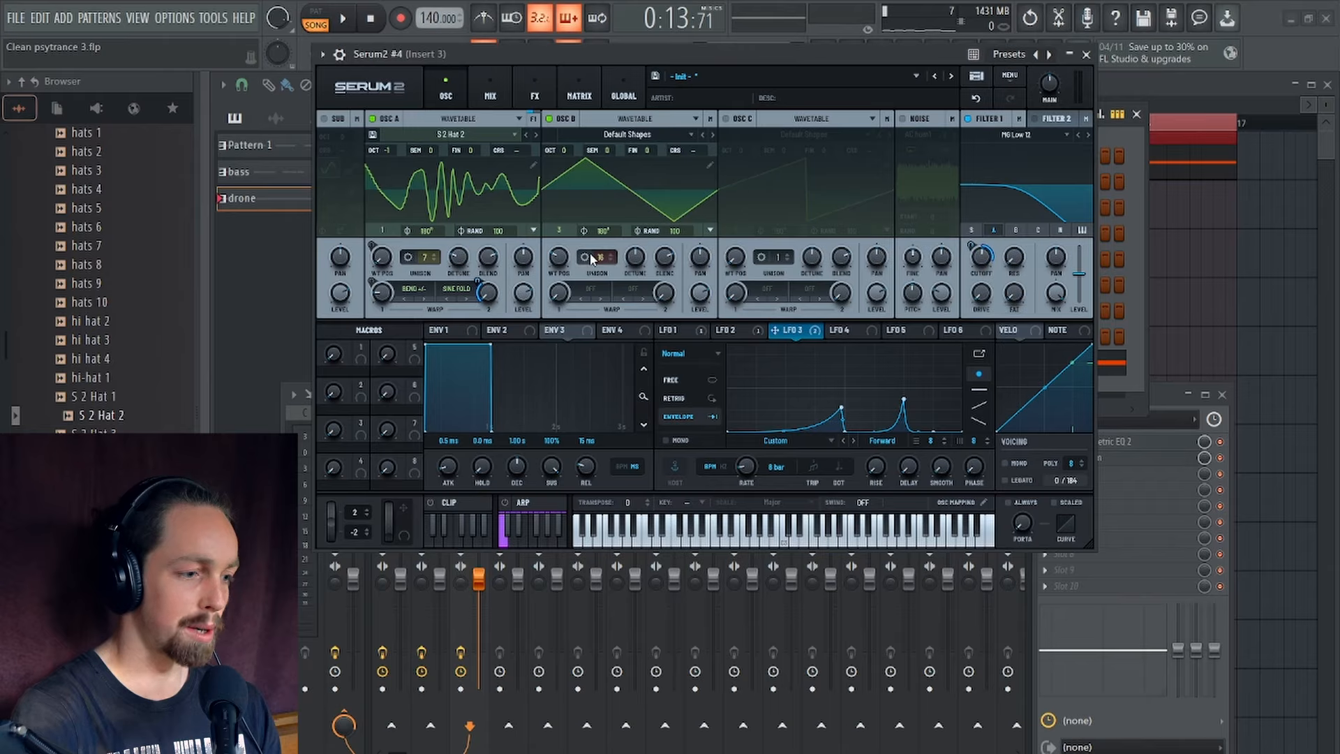
{"action": "left_click", "coordinate": [586, 258]}
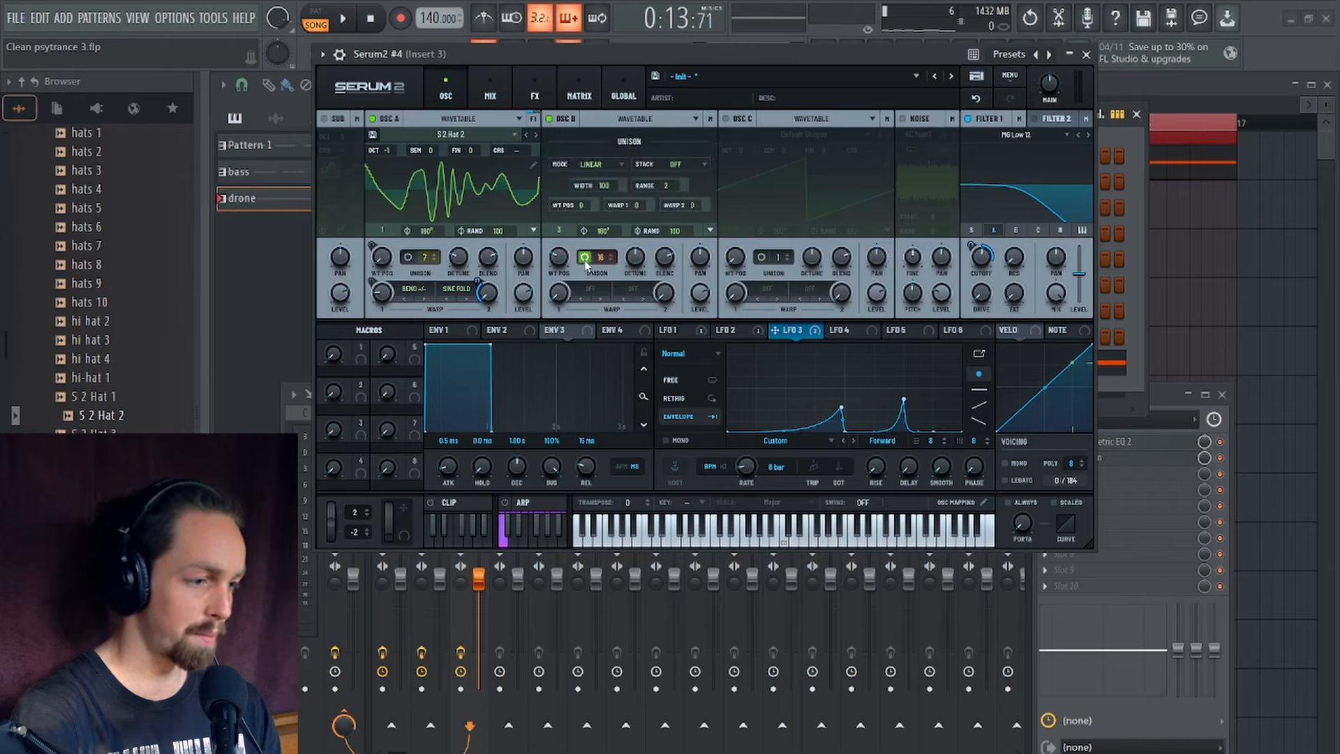
{"action": "left_click_drag", "start_coordinate": [664, 183], "coordinate": [656, 52]}
{"action": "left_click", "coordinate": [584, 258]}
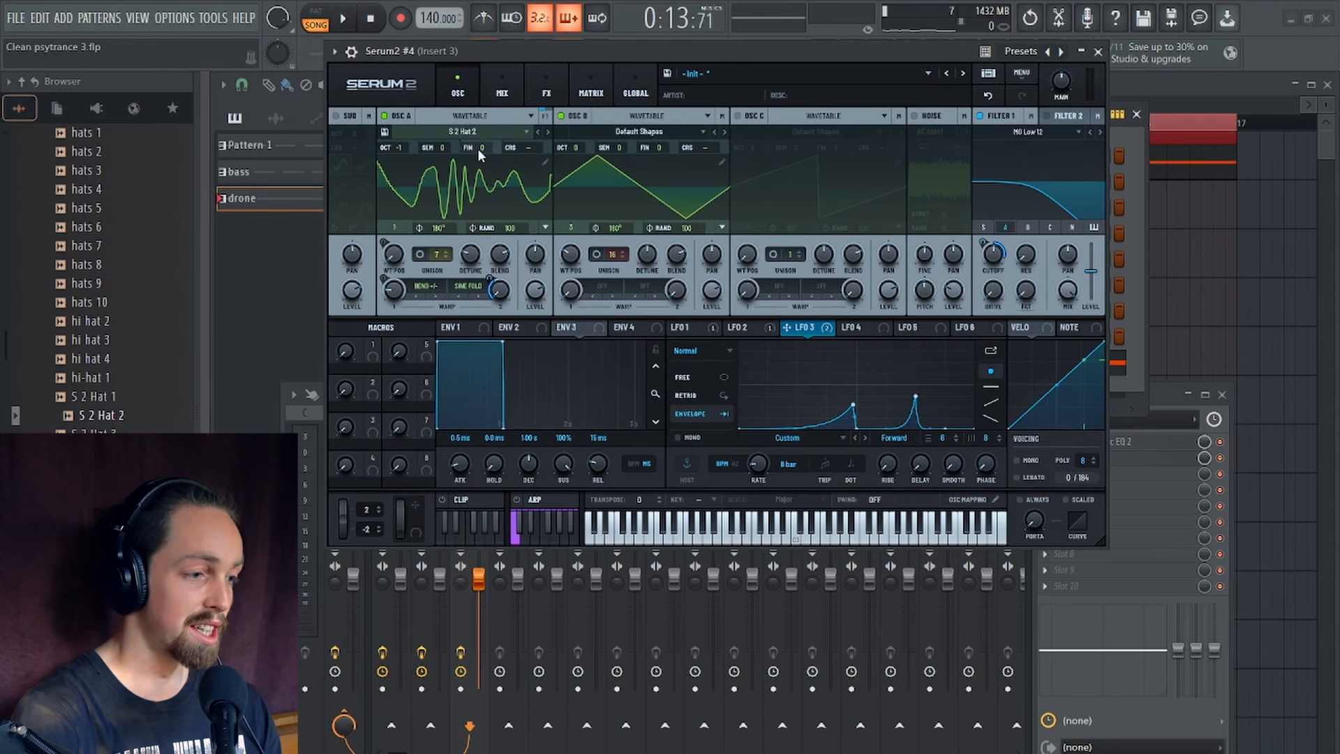
Step: Switch off OSC A and raise OSC B's unison detune to 1.00 while auditioning it alone
{"action": "left_click", "coordinate": [383, 116]}
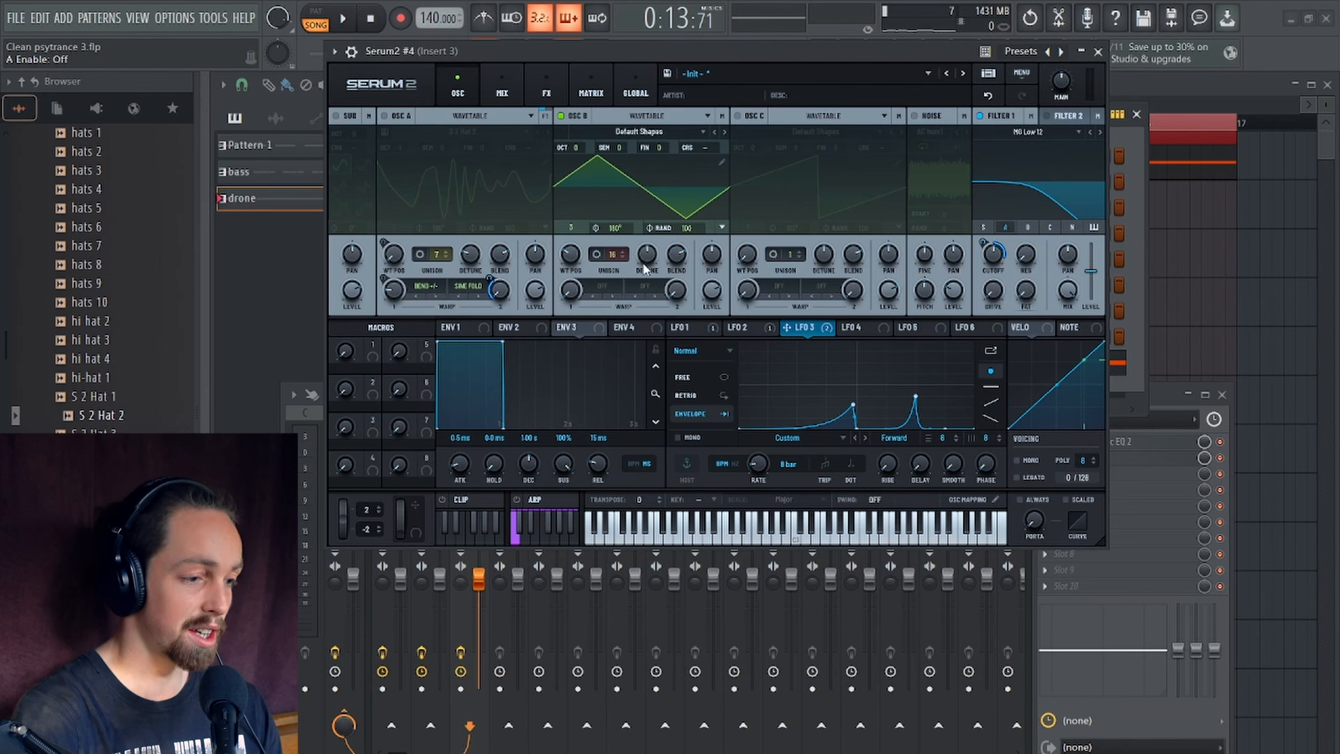
{"action": "key", "text": "space"}
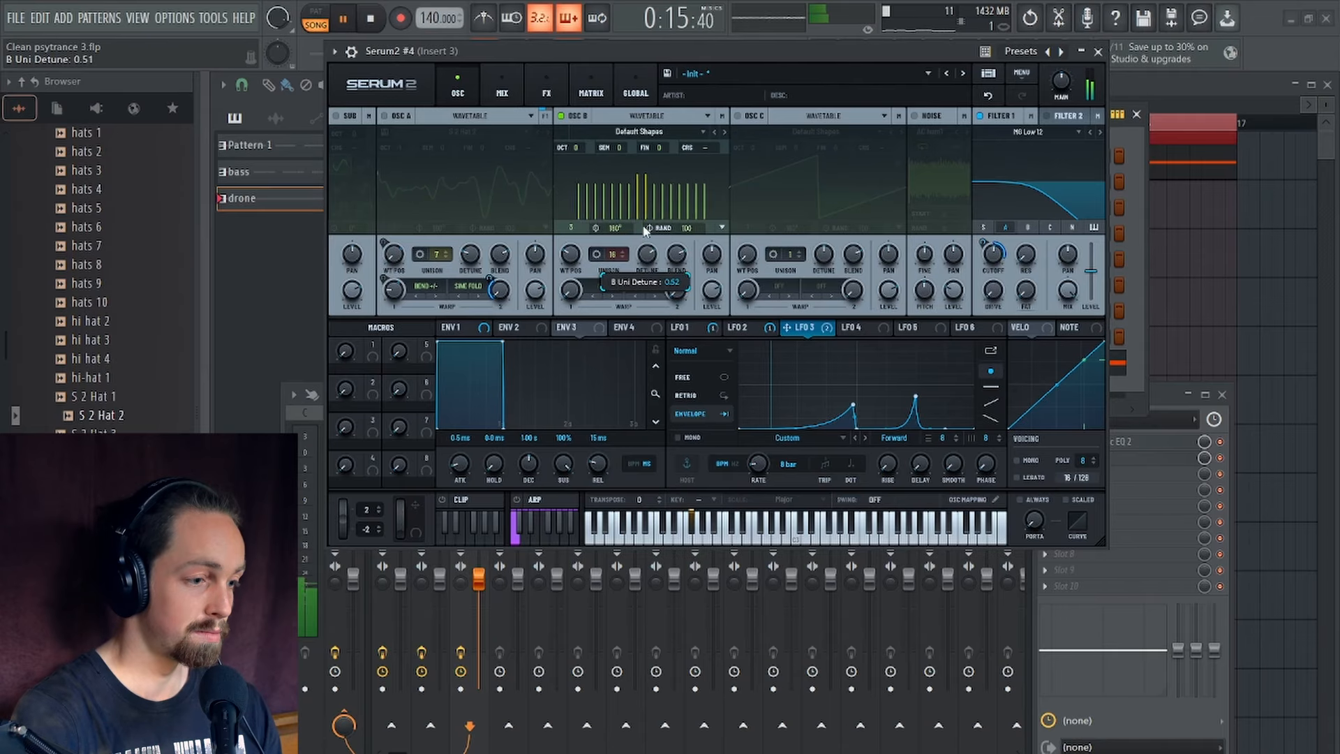
{"action": "left_click_drag", "start_coordinate": [642, 226], "coordinate": [642, 189]}
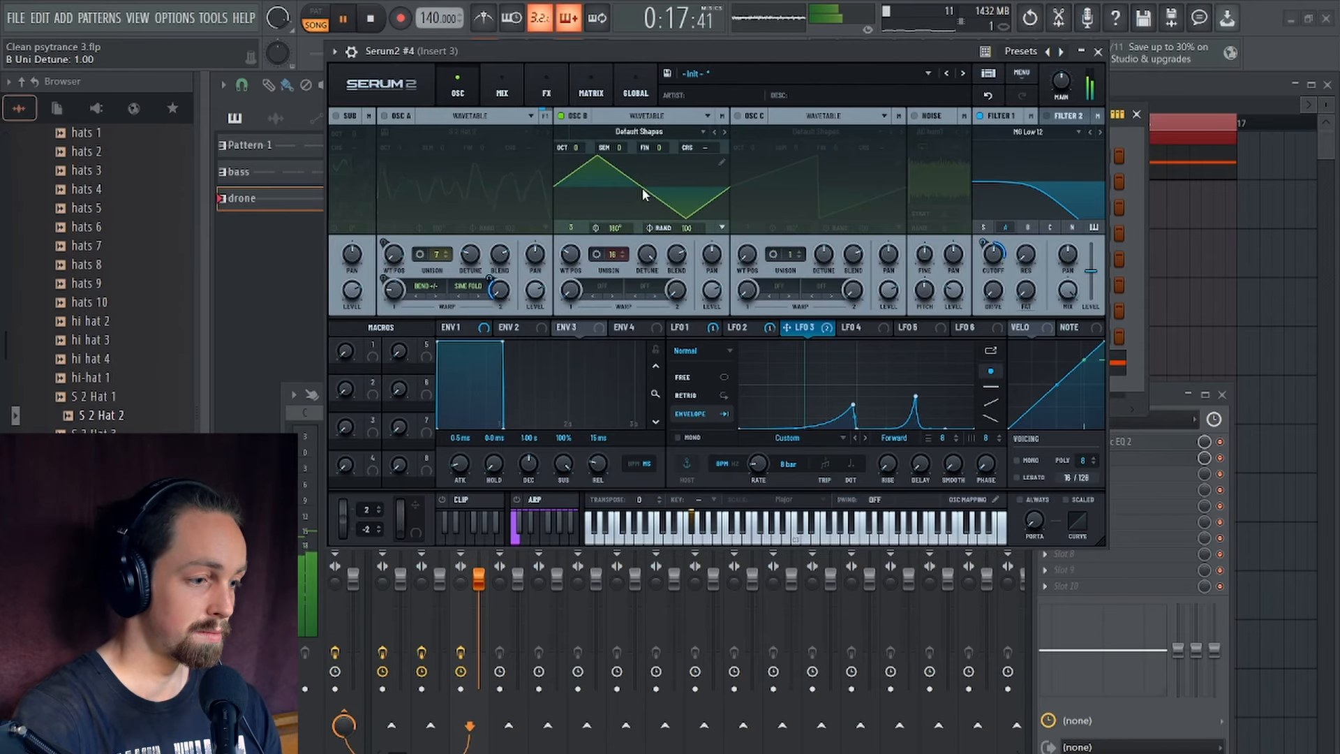
Step: Lower OSC B's unison detune to a small amount and audition the result
{"action": "key", "text": "space"}
{"action": "key", "text": "space"}
{"action": "key", "text": "space"}
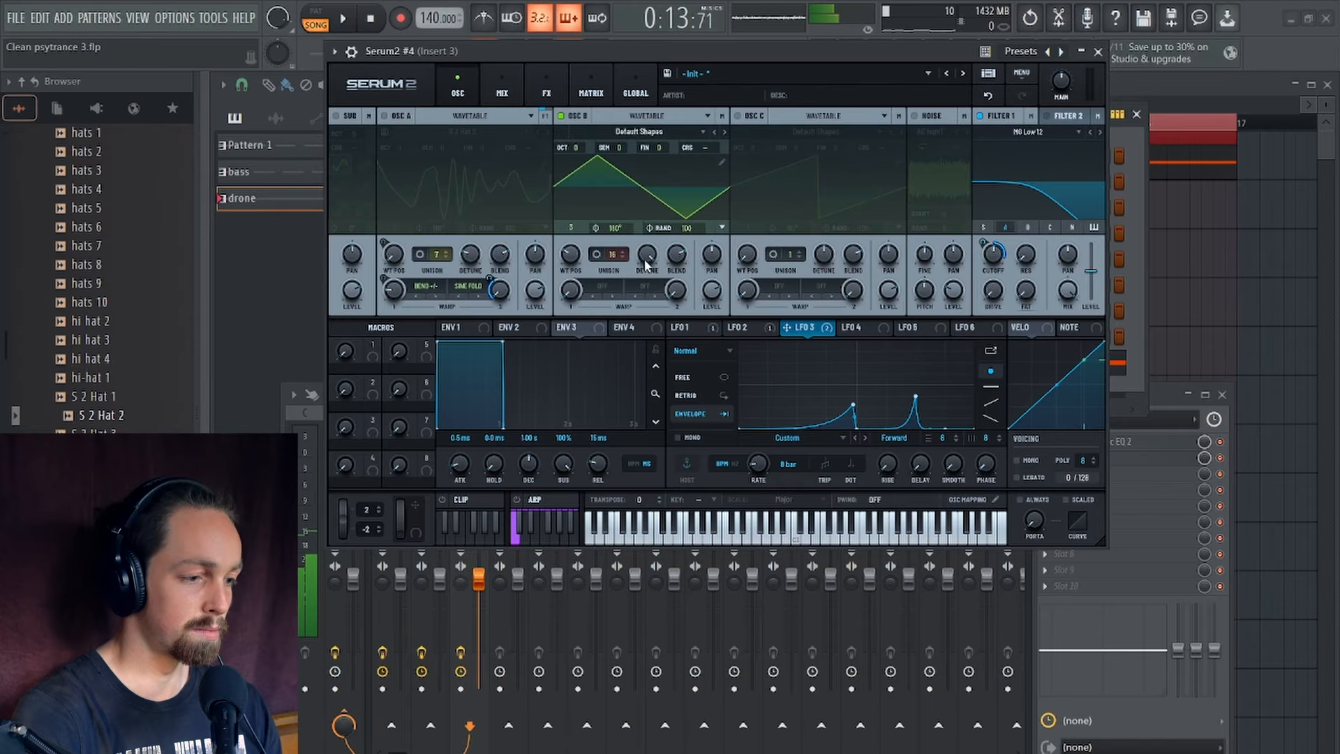
{"action": "key", "text": "space"}
{"action": "left_click_drag", "start_coordinate": [646, 264], "coordinate": [643, 287]}
{"action": "key", "text": "space"}
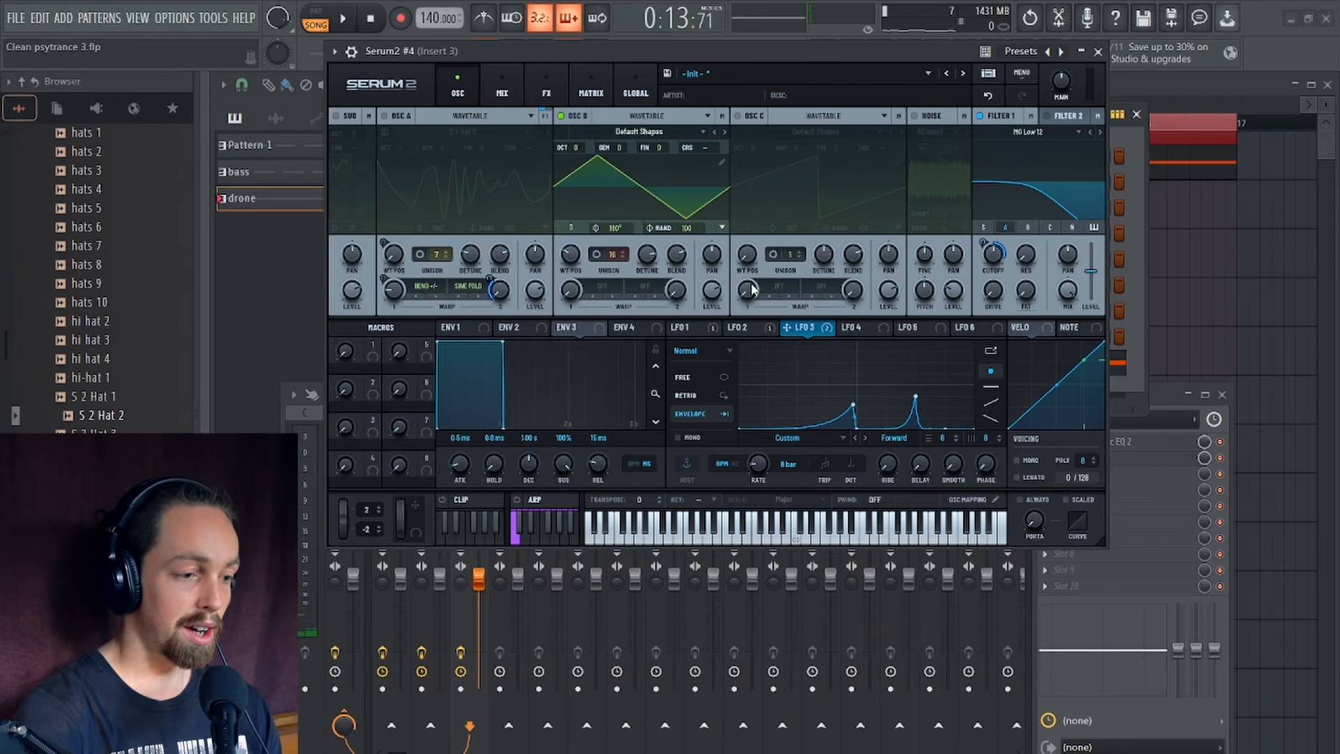
Step: Map LFO 1 to OSC B's unison detune with an amount of 17% and audition the movement
{"action": "left_click", "coordinate": [712, 329]}
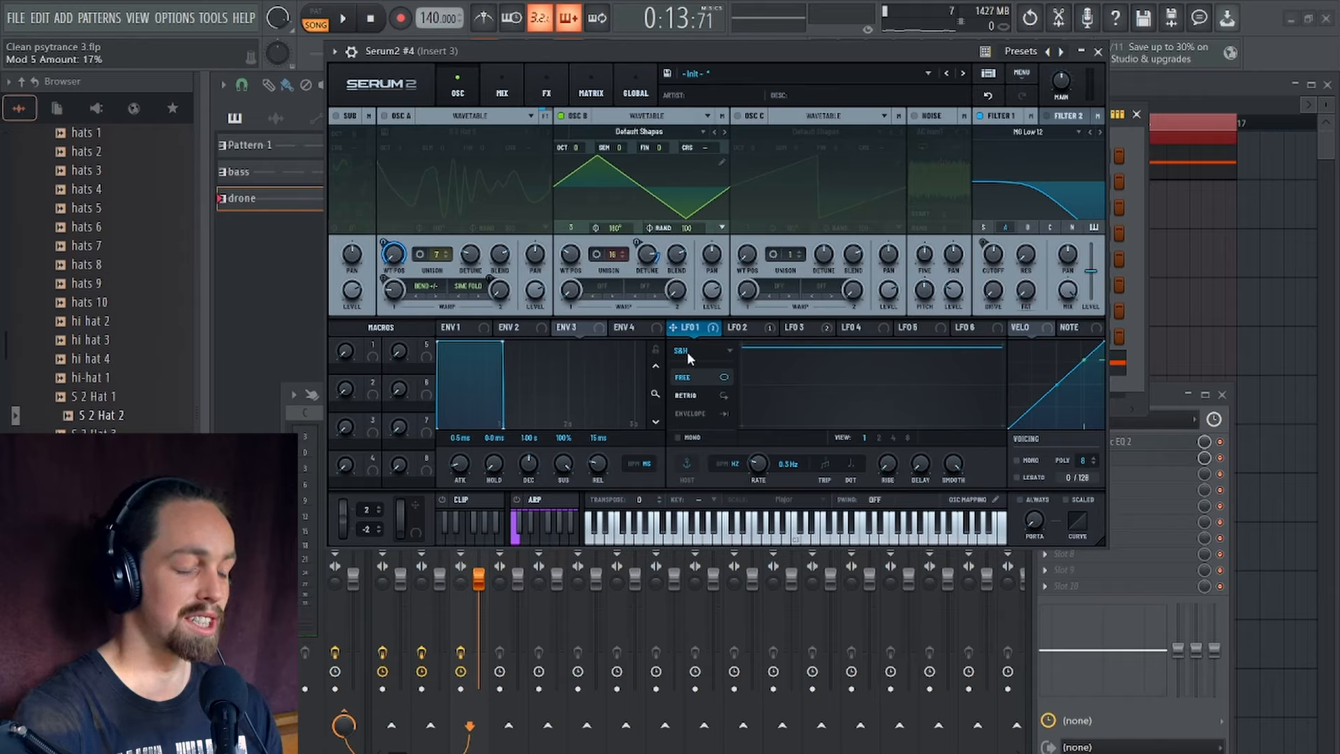
{"action": "key", "text": "space"}
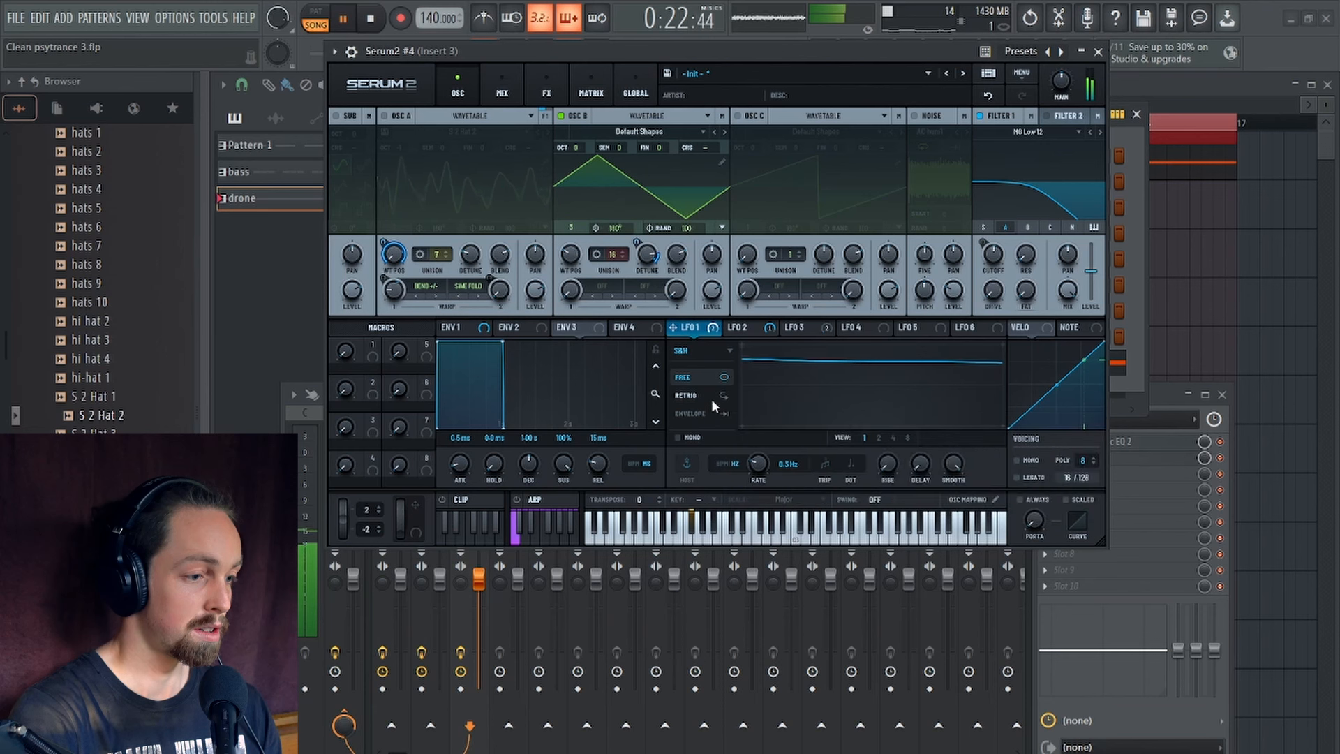
{"action": "key", "text": "space"}
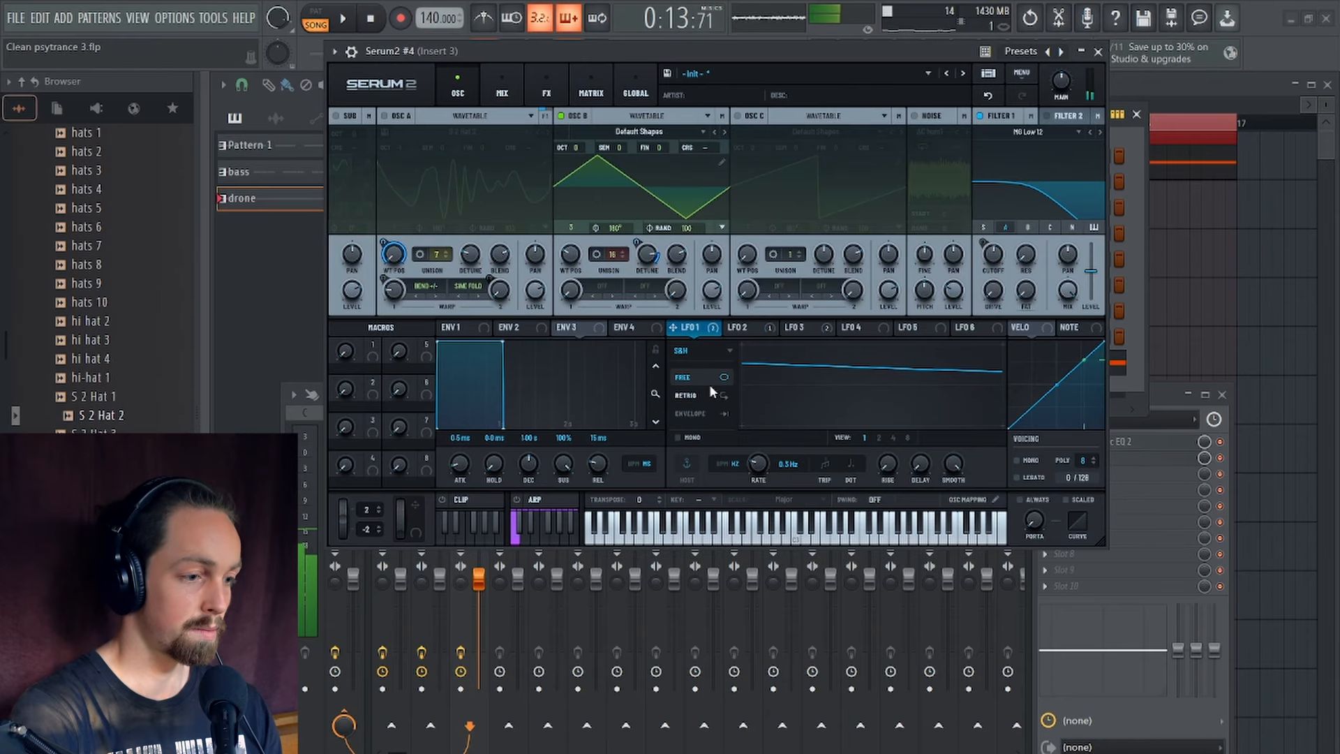
Step: Replace LFO 1 with LFO 2 as the modulator of OSC B's unison detune, using an amount of 17%, and audition it
{"action": "left_click", "coordinate": [746, 333]}
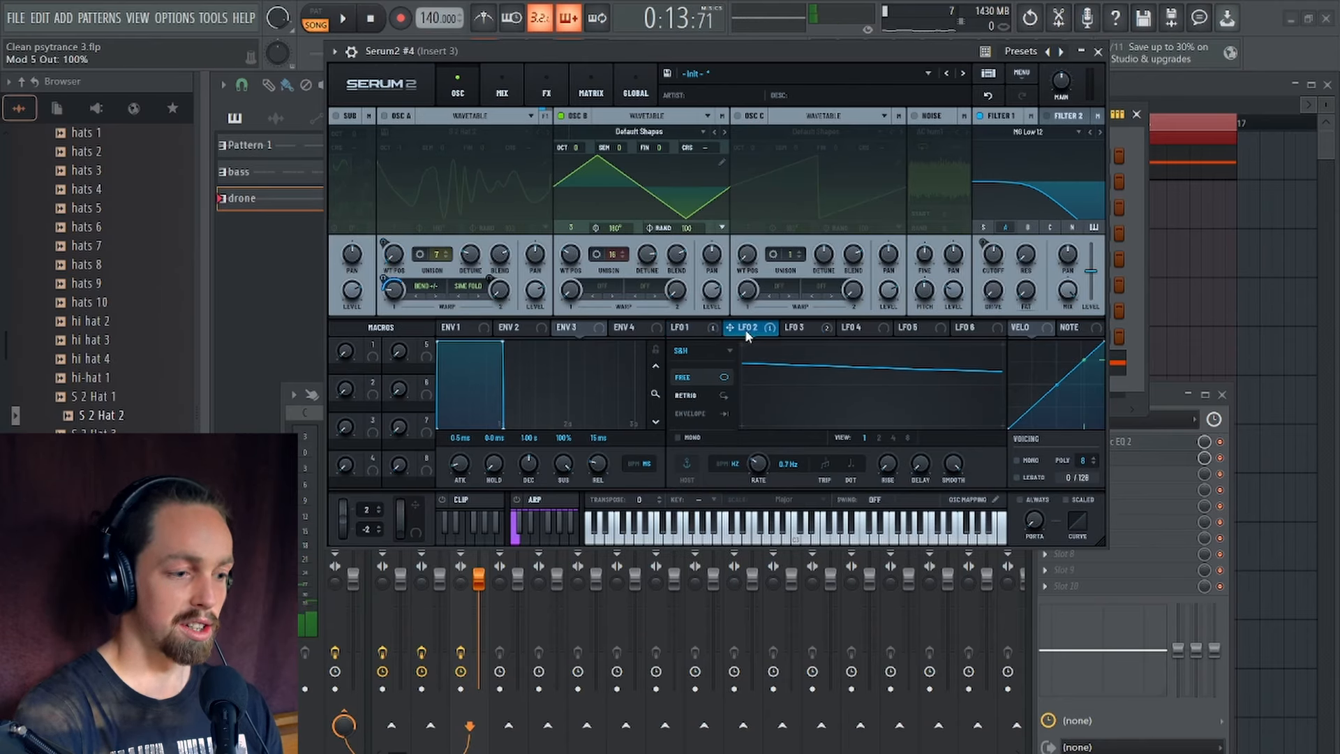
{"action": "left_click_drag", "start_coordinate": [750, 330], "coordinate": [646, 259]}
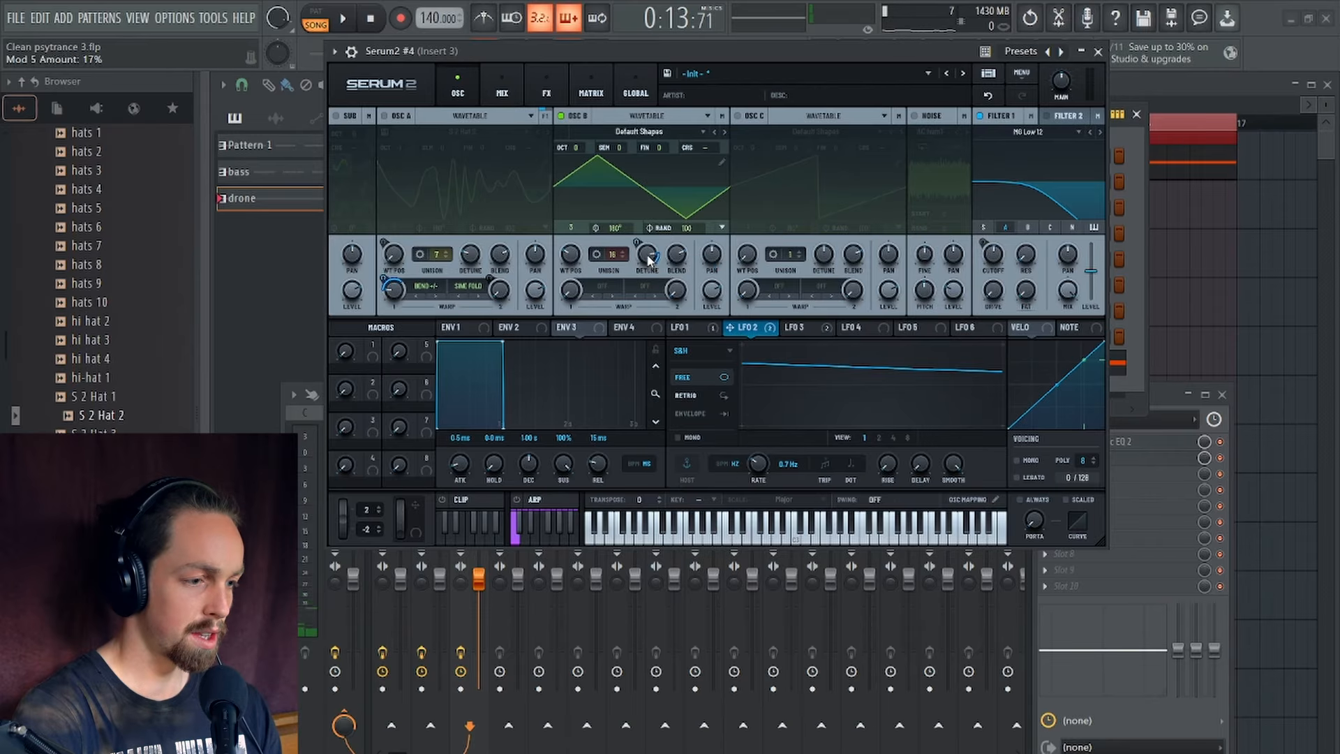
{"action": "key", "text": "space"}
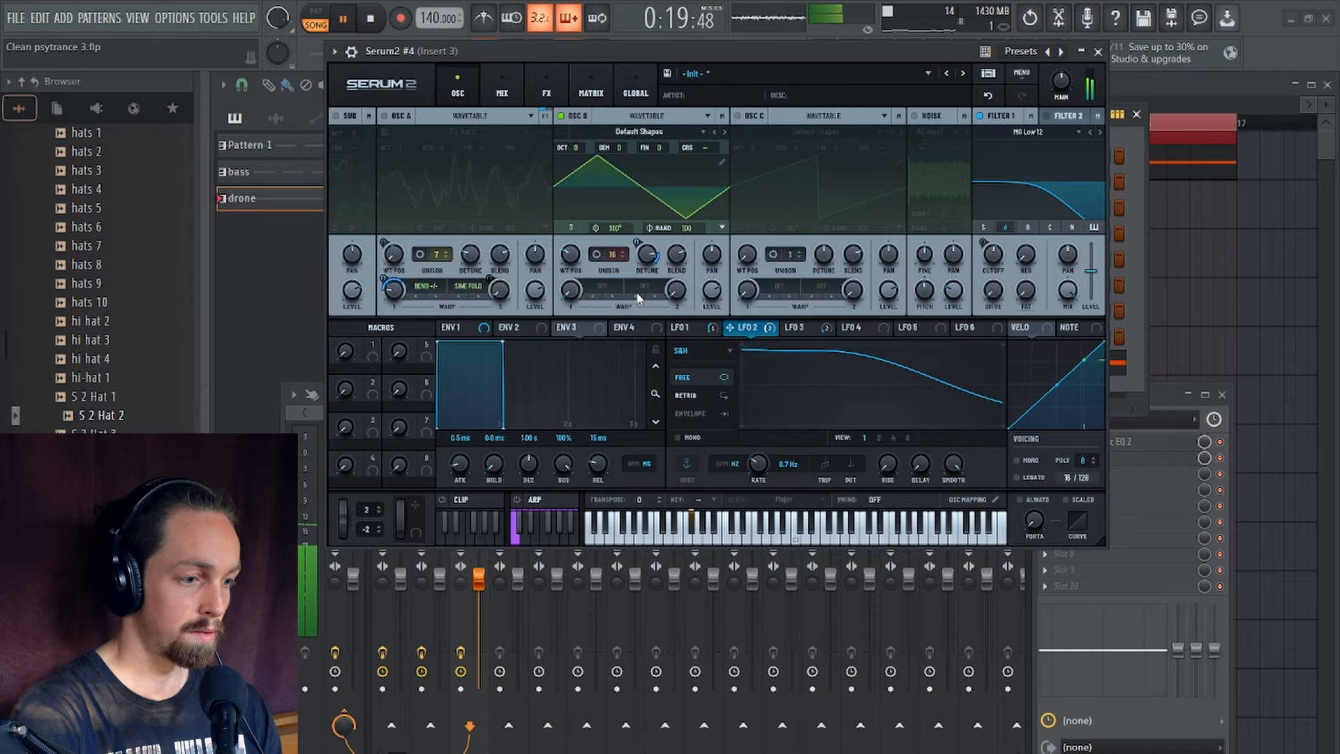
{"action": "key", "text": "space"}
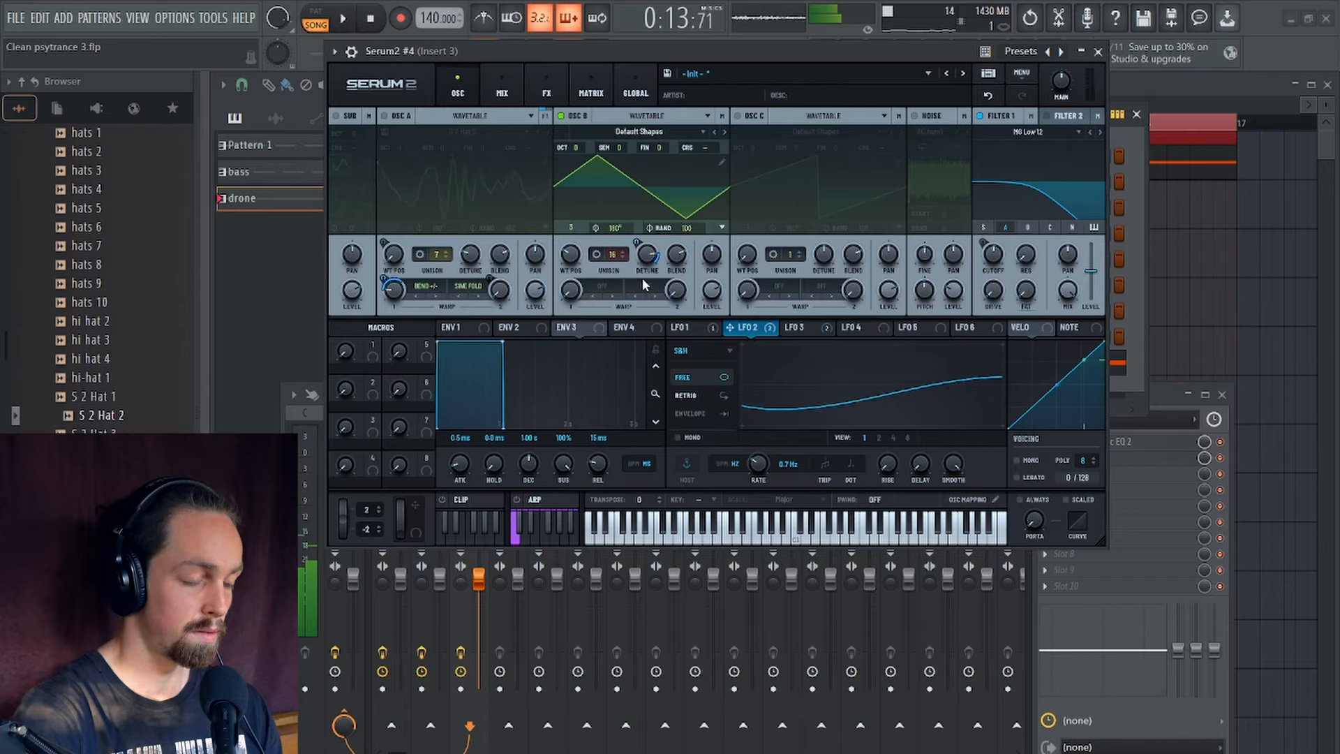
Step: Switch OSC A back on and lower OSC B's level to 51%
{"action": "left_click", "coordinate": [383, 116]}
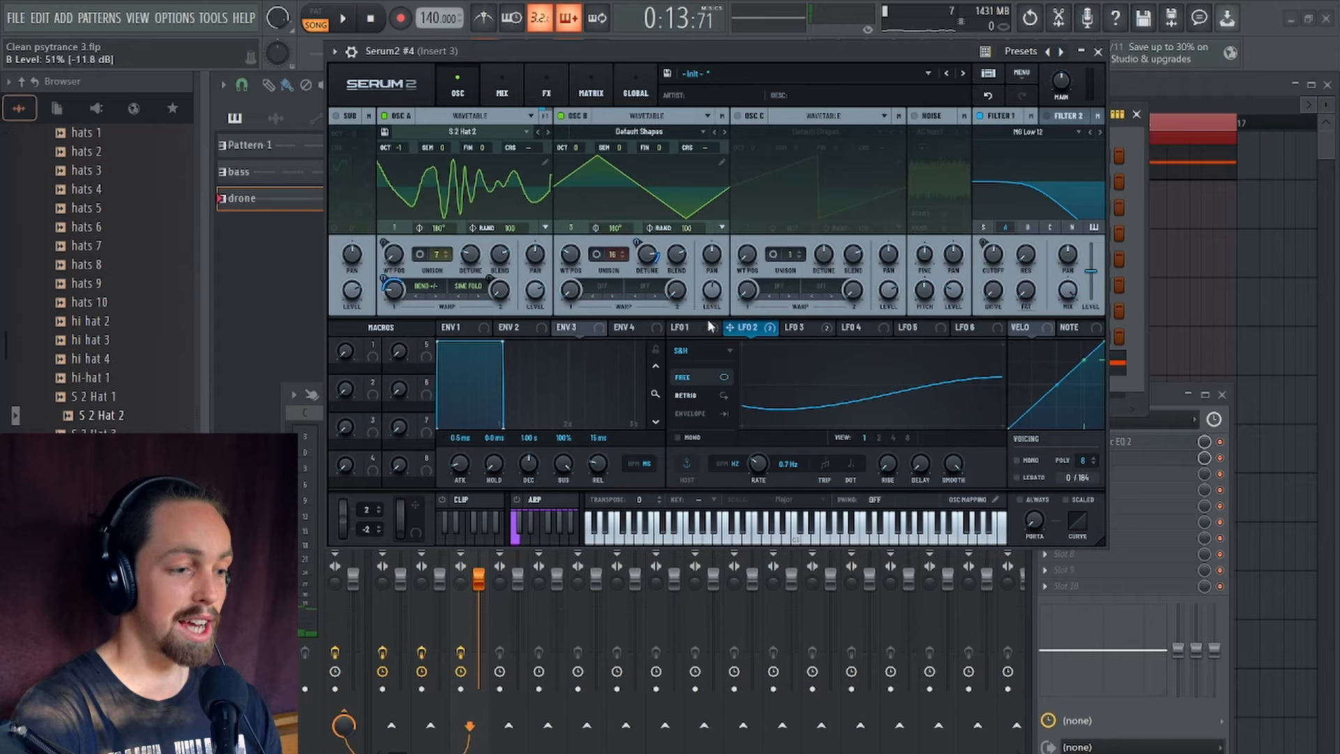
Step: Lower OSC B's level to 34% while auditioning the drone
{"action": "key", "text": "space"}
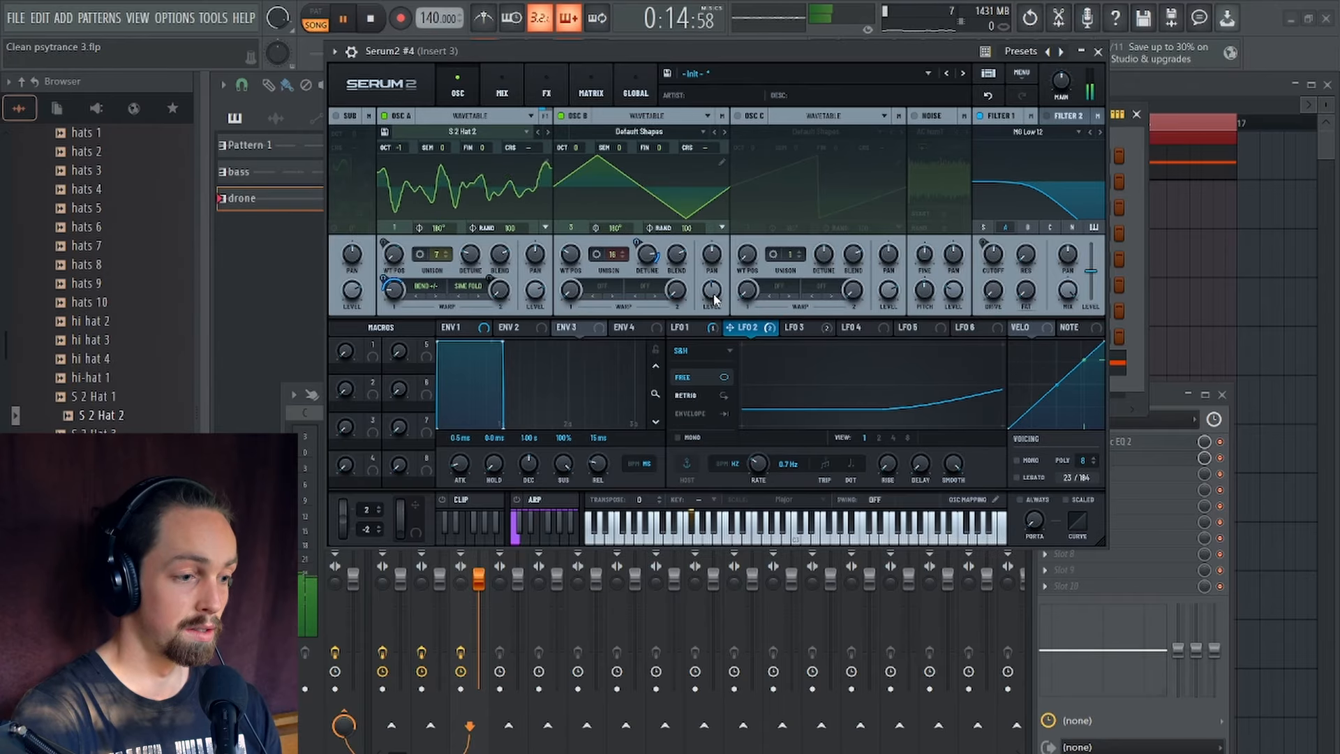
{"action": "left_click_drag", "start_coordinate": [713, 300], "coordinate": [713, 316]}
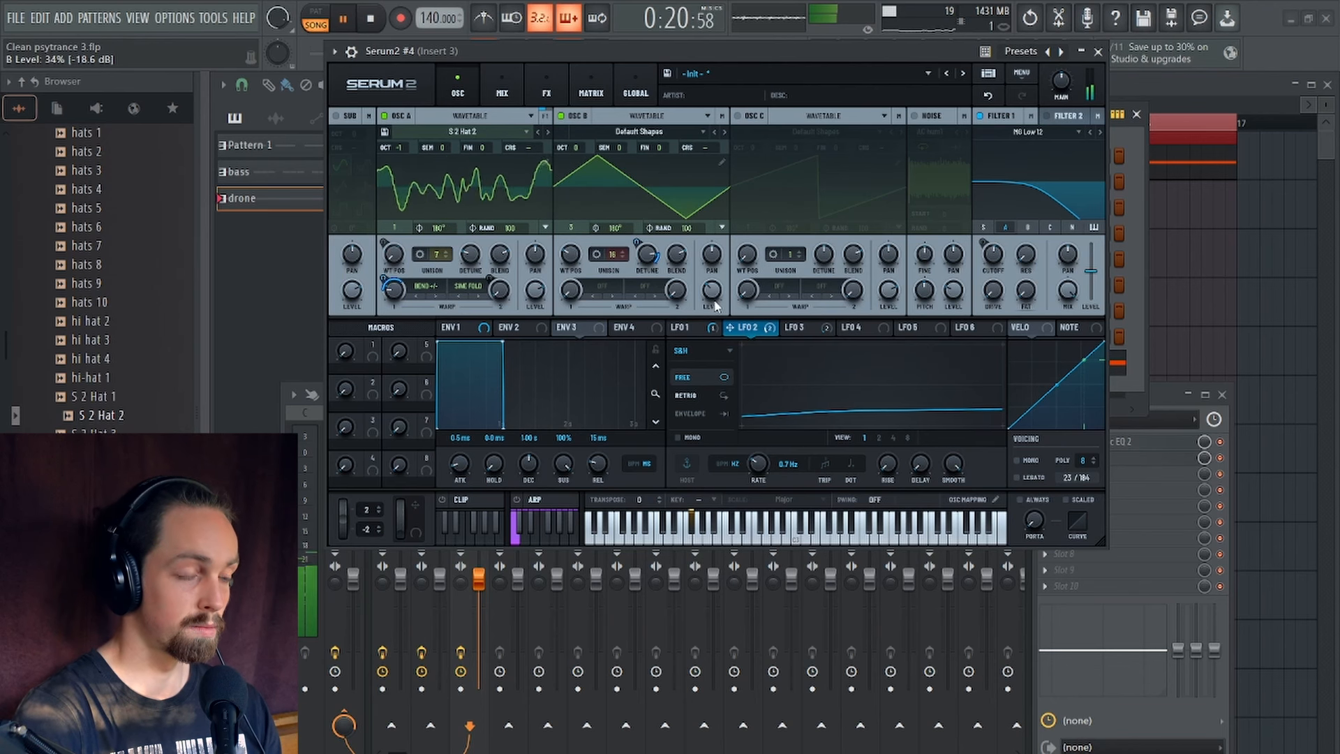
{"action": "key", "text": "space"}
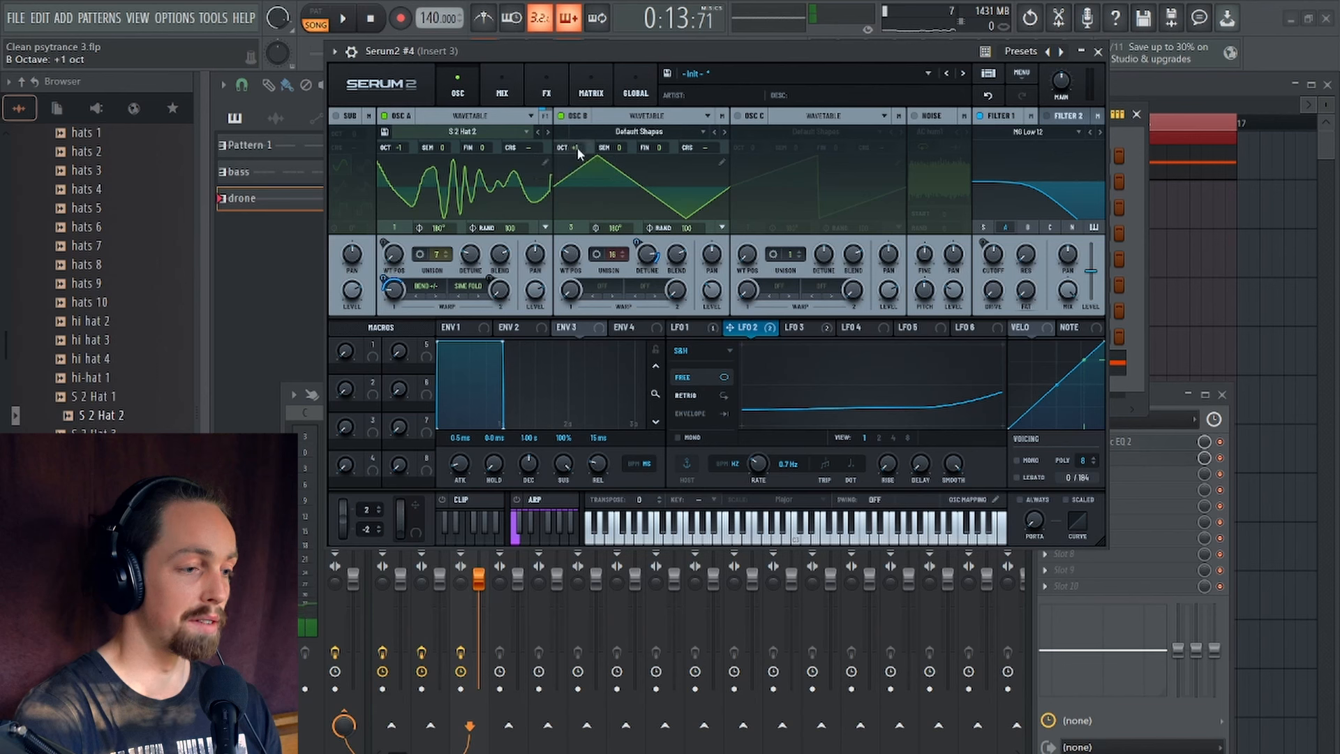
Step: Transpose OSC B to +2 octaves, then trim its level and set its unison detune to 0.72 during playback
{"action": "key", "text": "space"}
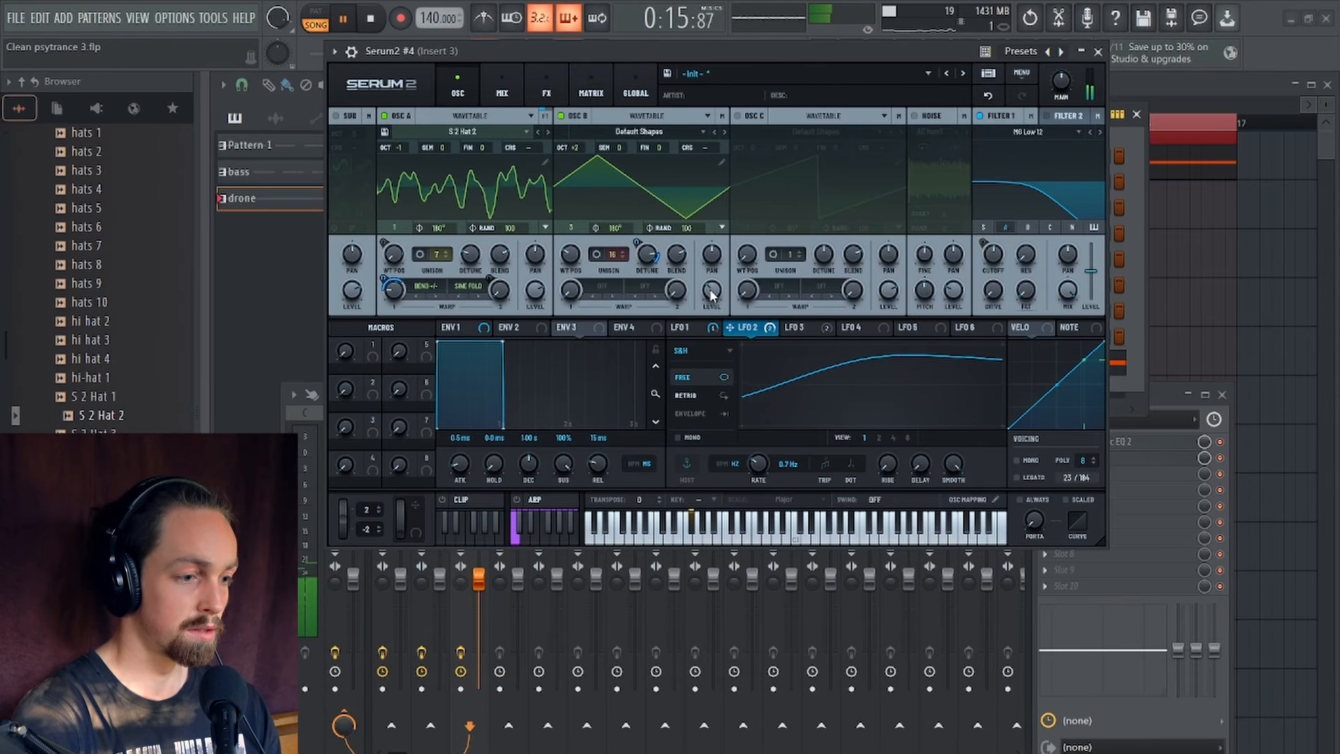
{"action": "mouse_move", "coordinate": [711, 296]}
{"action": "left_click_drag", "start_coordinate": [709, 297], "coordinate": [710, 301]}
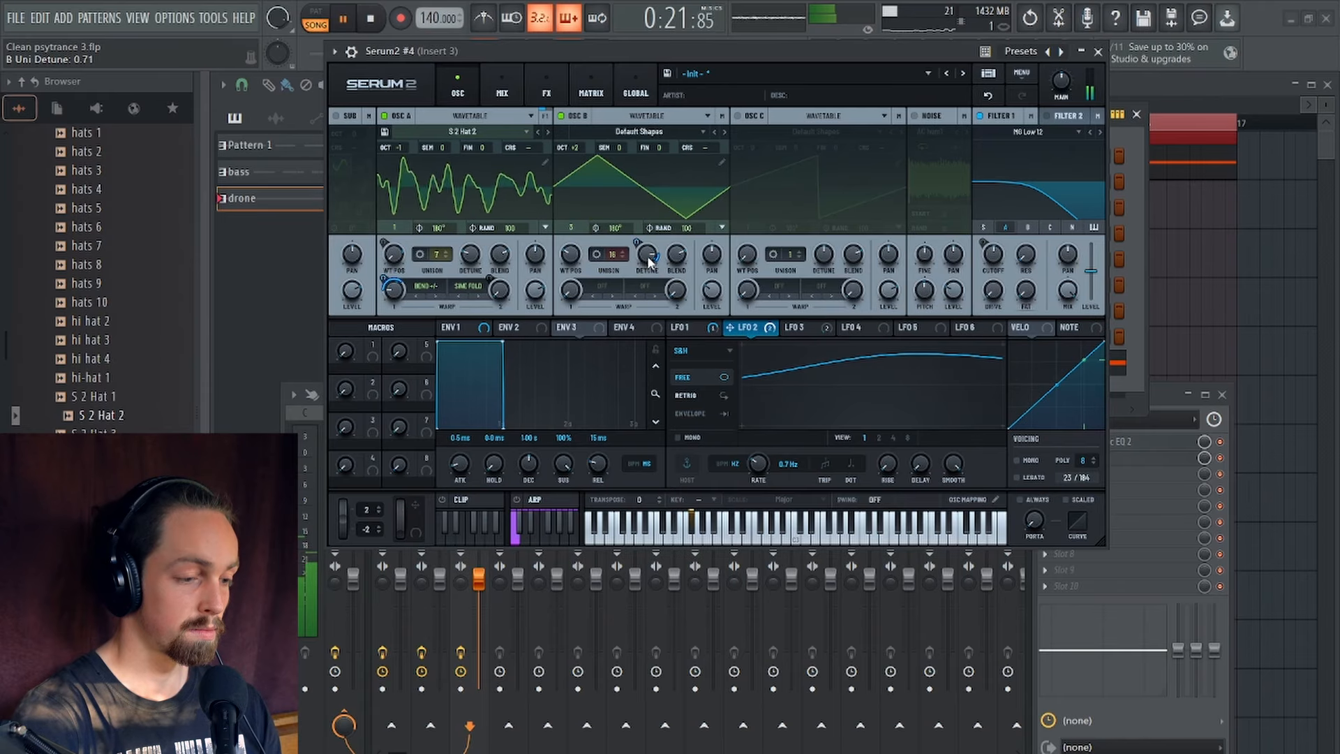
{"action": "left_click_drag", "start_coordinate": [645, 258], "coordinate": [646, 254]}
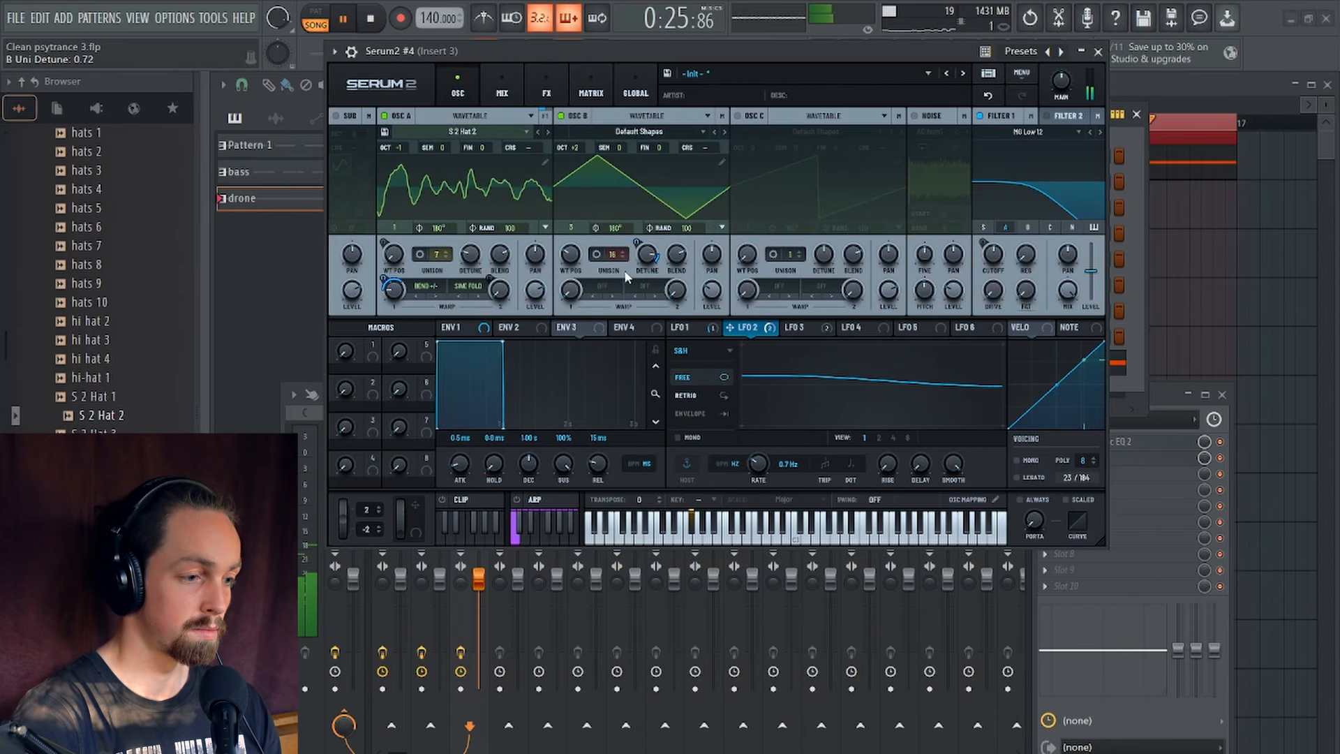
{"action": "key", "text": "space"}
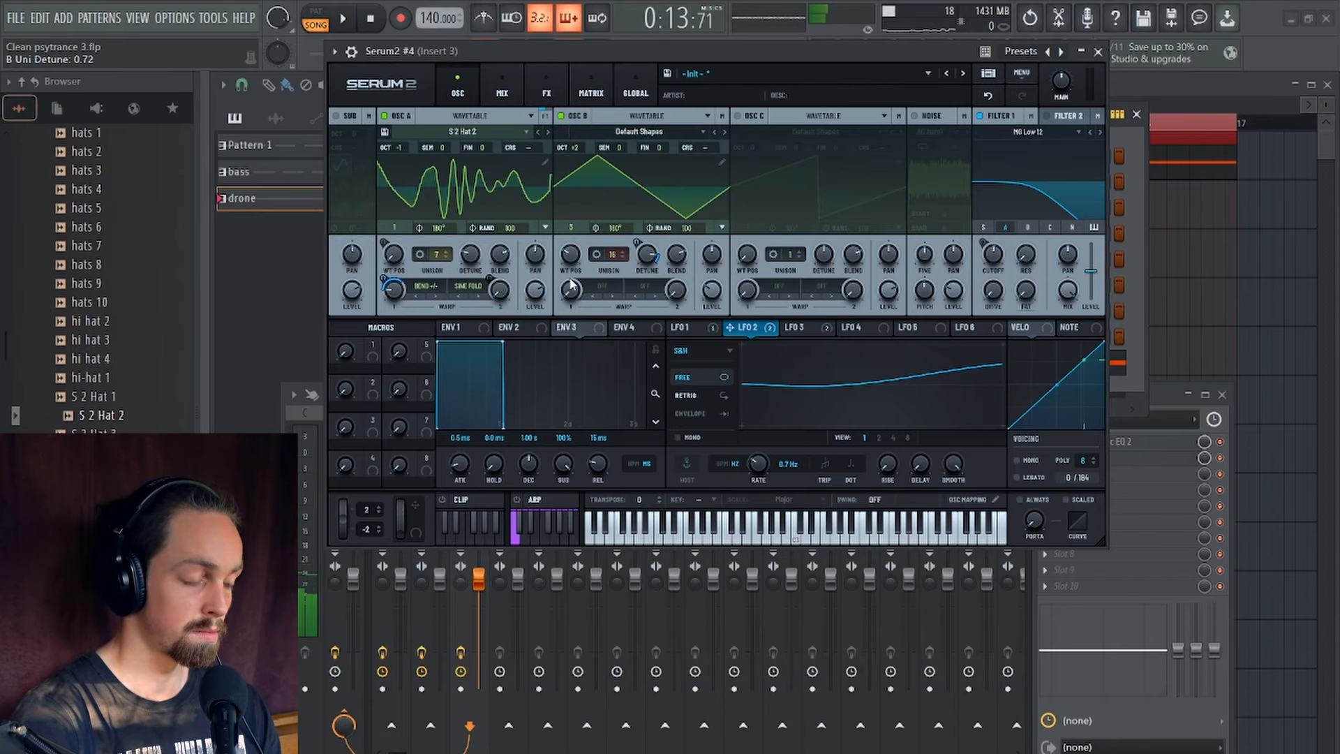
Step: Route OSC B through Filter 1 and audition the layered drone
{"action": "left_click_drag", "start_coordinate": [756, 52], "coordinate": [748, 34]}
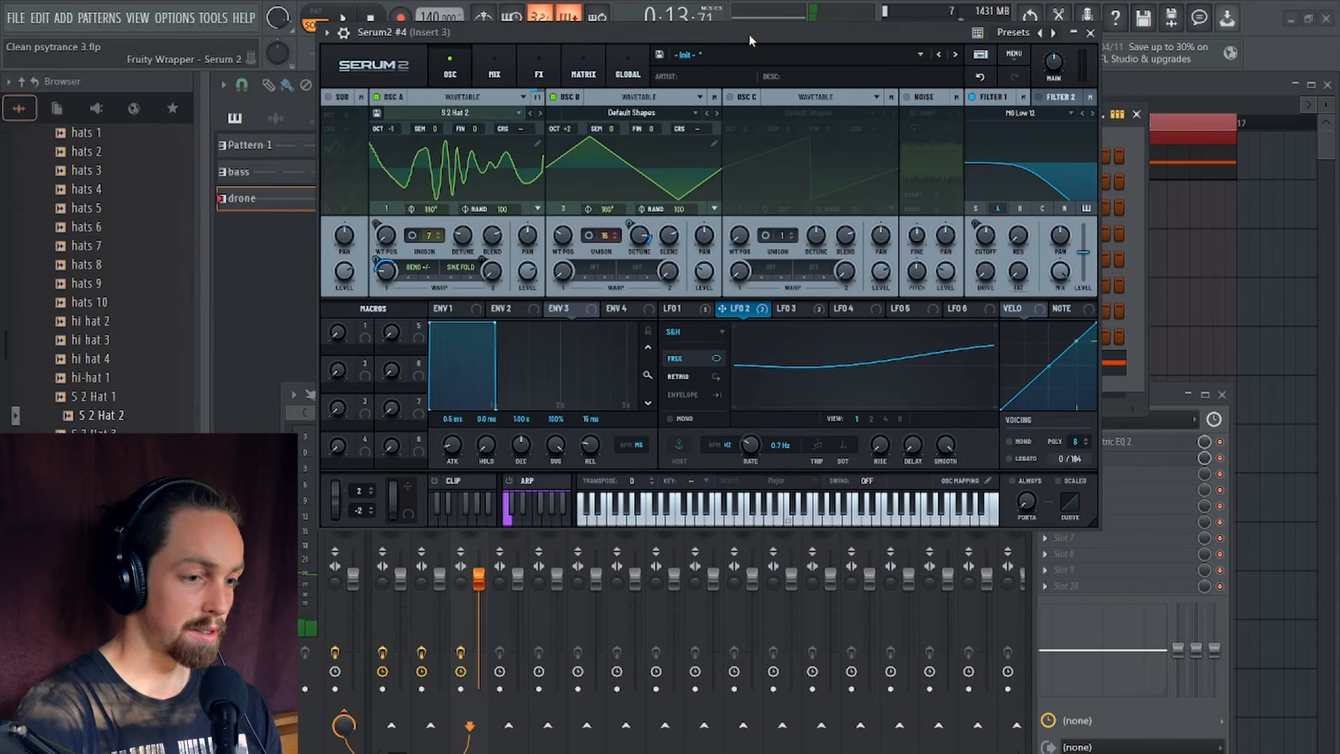
{"action": "key", "text": "space"}
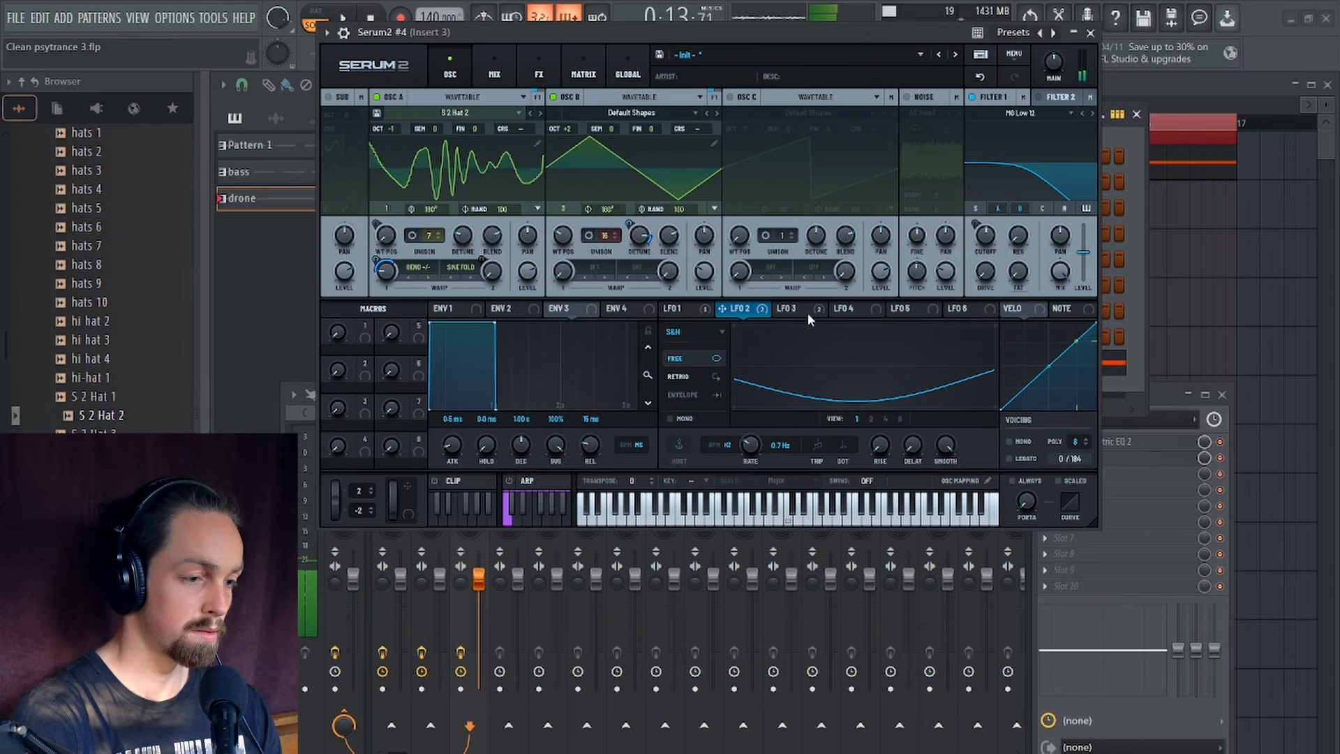
{"action": "key", "text": "space"}
Step: Set LFO 4 to S&H mode with a rate in Hz instead of BPM and smoothing at 100
{"action": "left_click", "coordinate": [807, 311]}
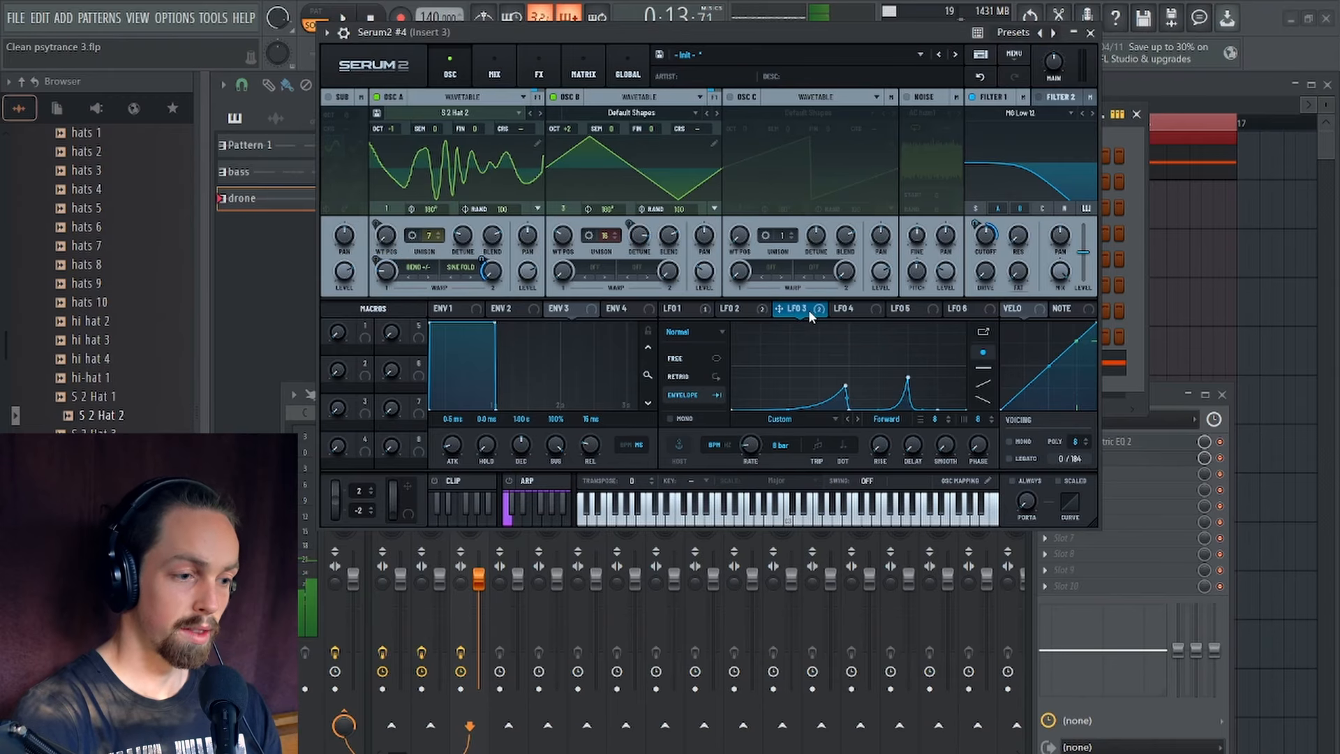
{"action": "left_click", "coordinate": [682, 310]}
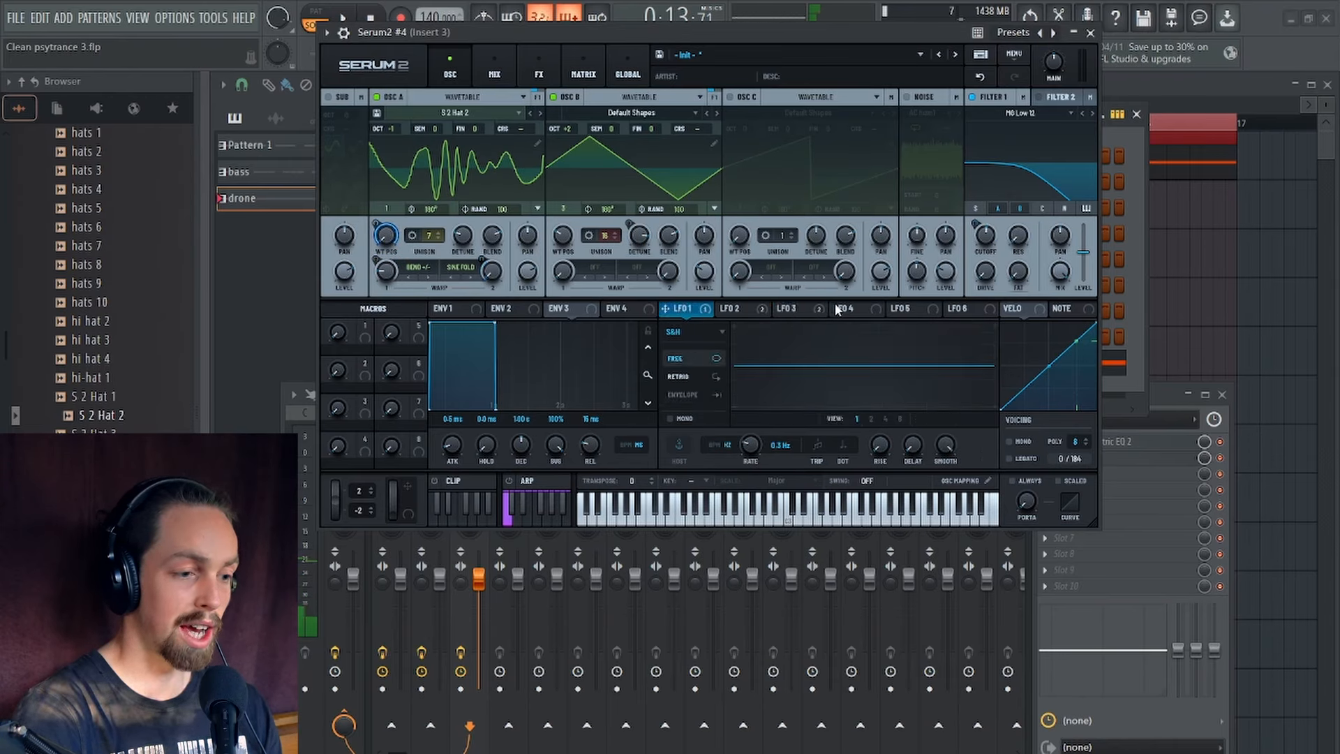
{"action": "left_click", "coordinate": [853, 310]}
{"action": "left_click", "coordinate": [687, 332]}
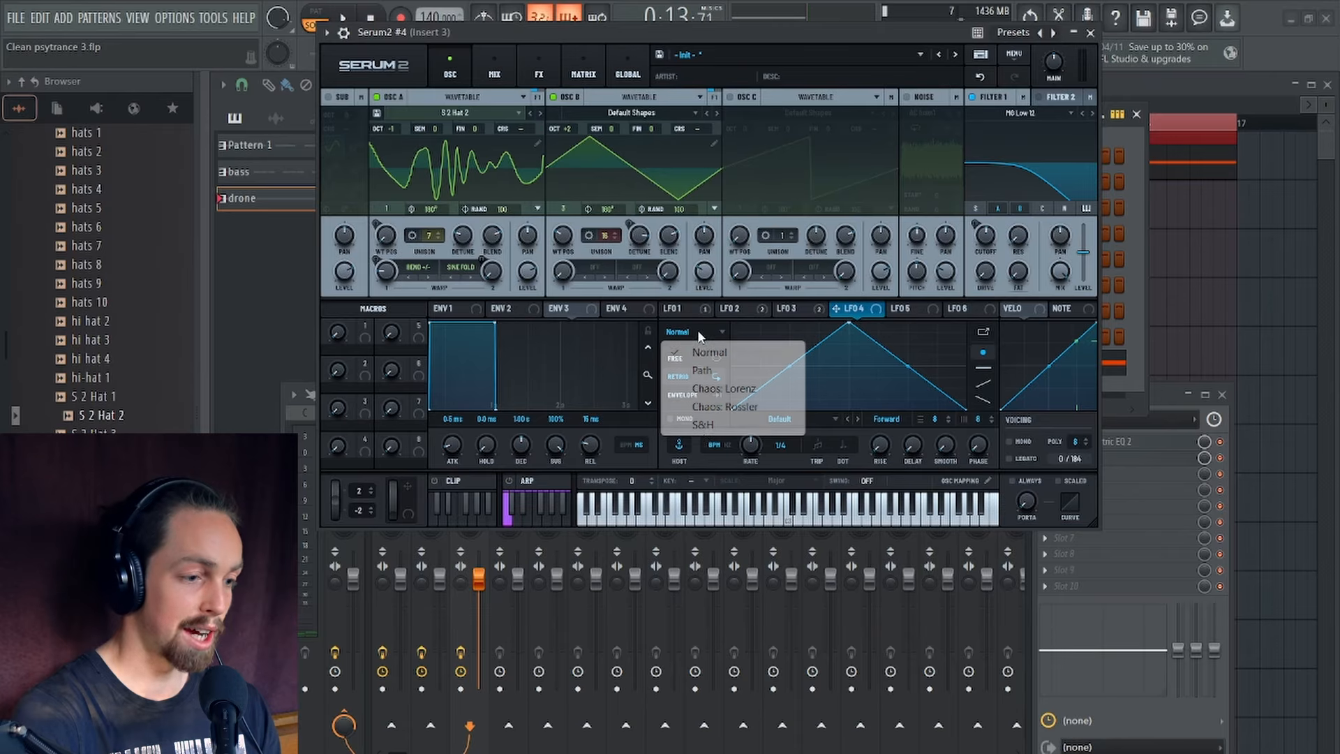
{"action": "left_click", "coordinate": [701, 425]}
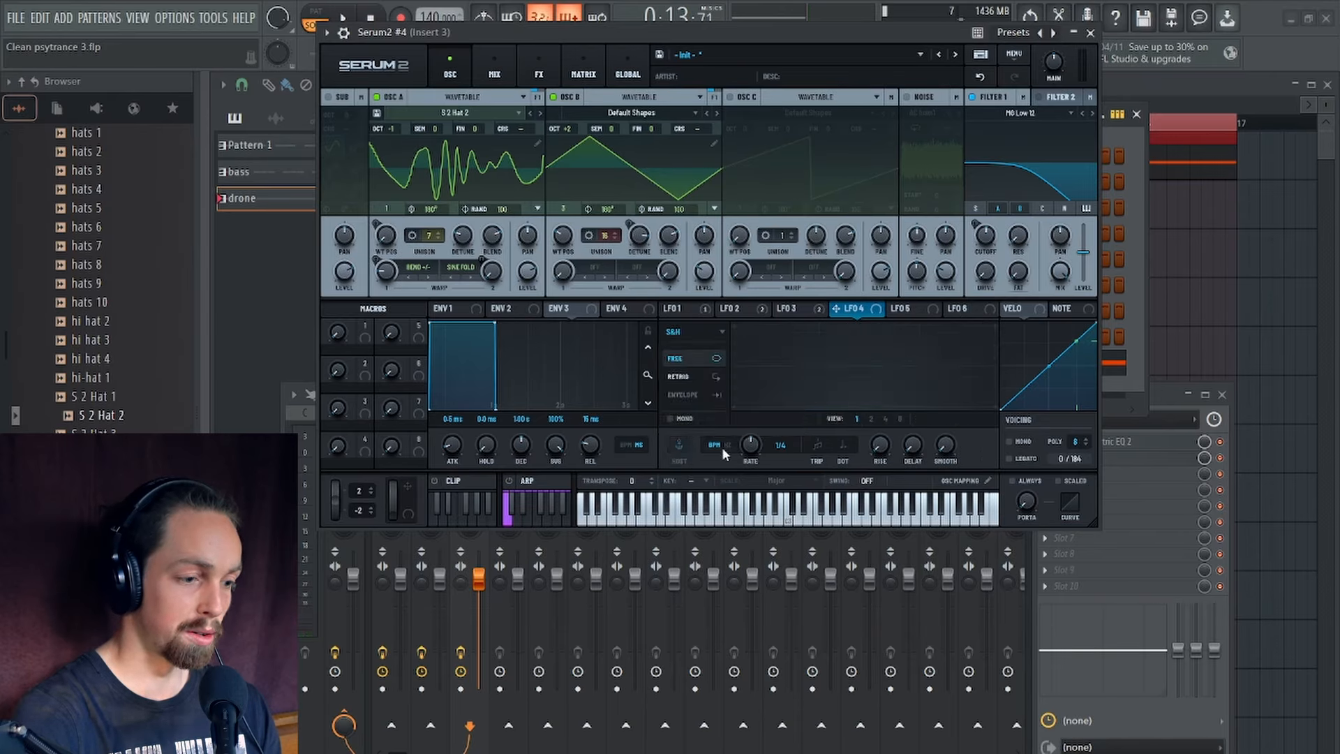
{"action": "scroll", "coordinate": [745, 453], "scroll_direction": "down", "scroll_amount": 5}
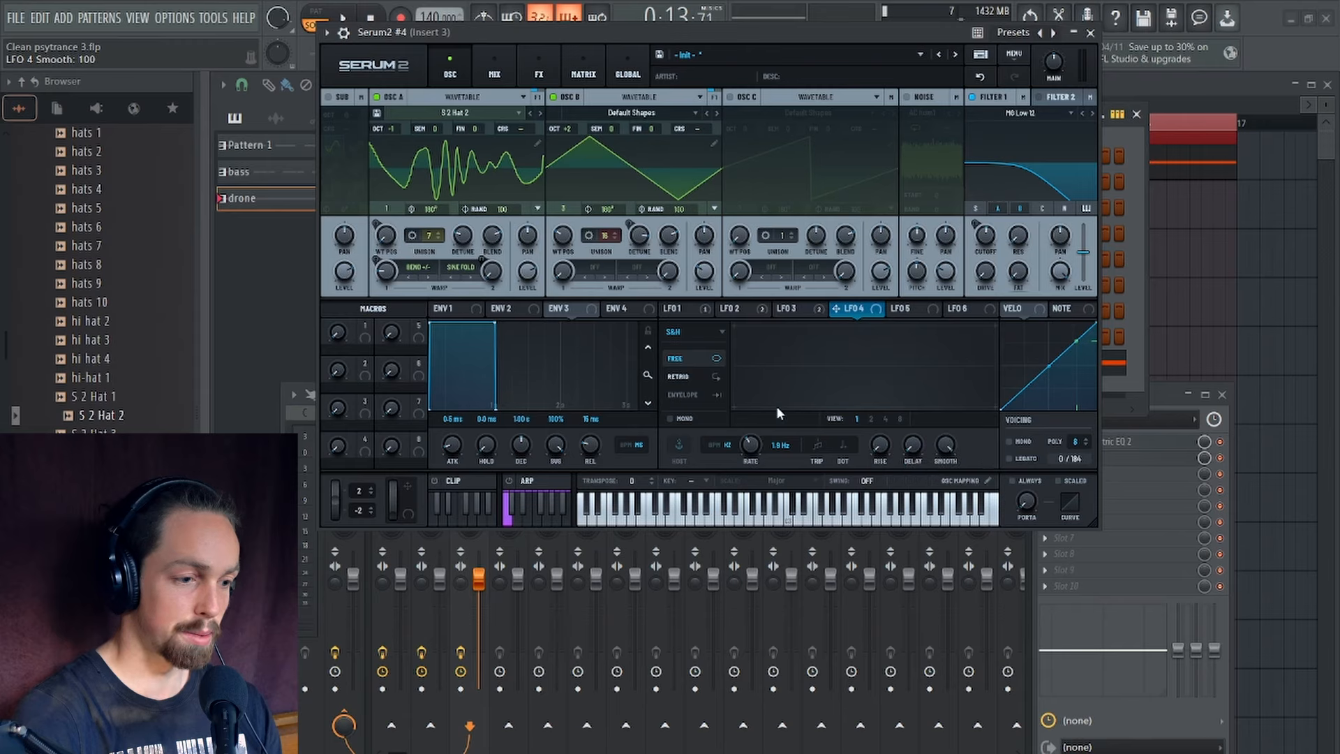
Step: Map LFO 4 to OSC B's level with a modulation amount of 49% and audition the movement
{"action": "left_click_drag", "start_coordinate": [858, 311], "coordinate": [694, 292]}
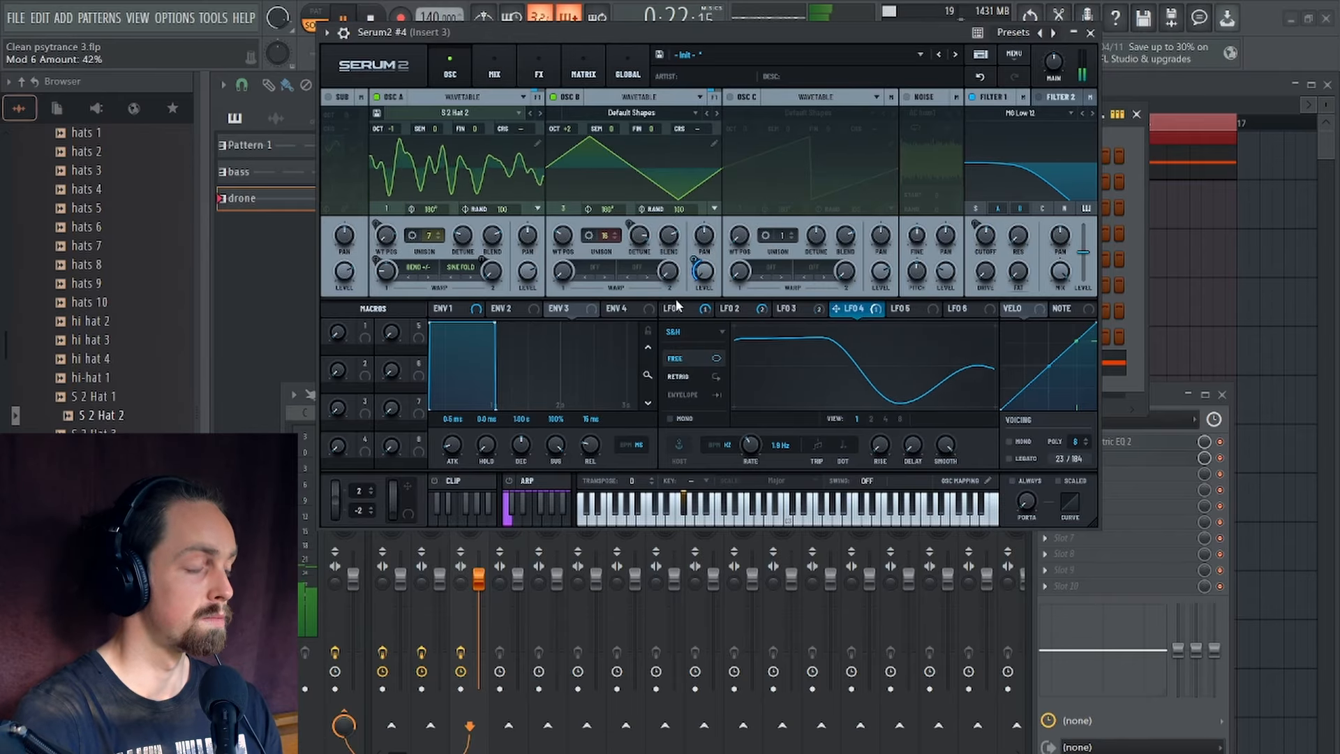
{"action": "left_click_drag", "start_coordinate": [693, 261], "coordinate": [694, 255]}
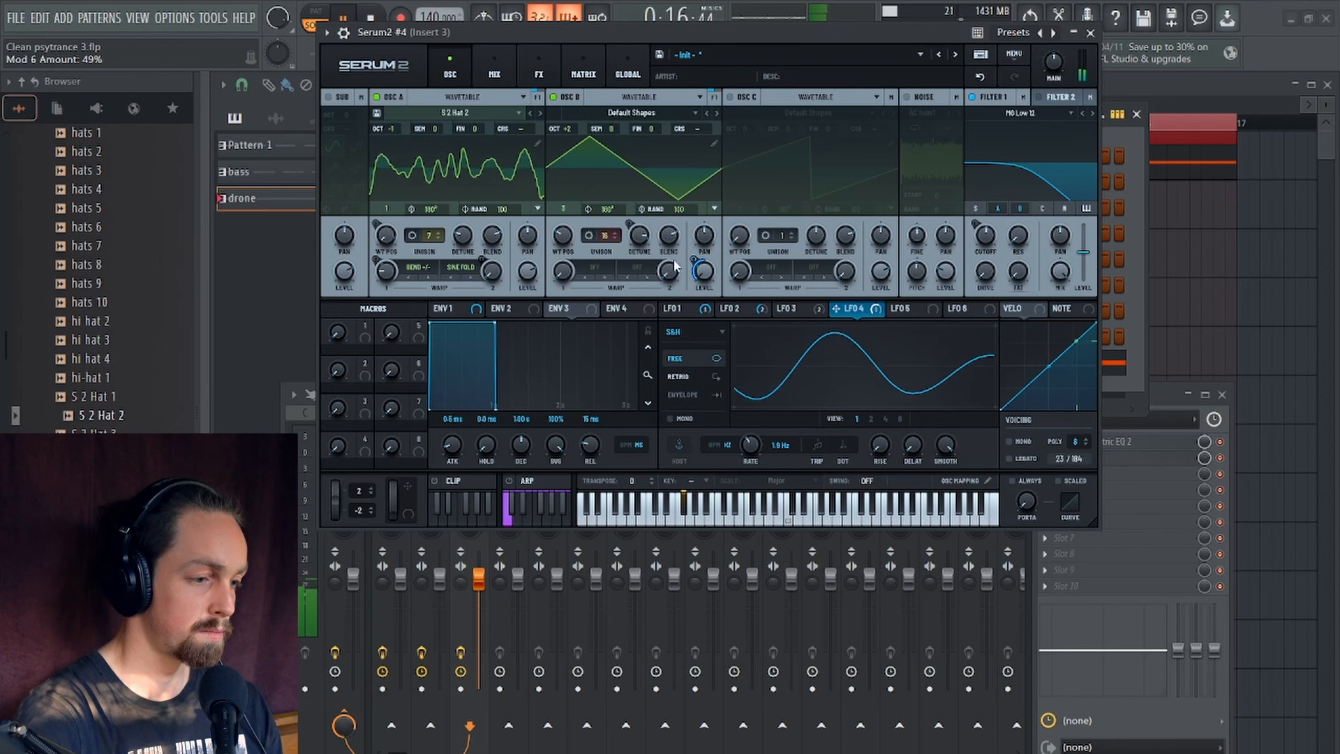
Step: Set OSC B's first warp to PD (A) and modulate it with LFO 2 at 29%, auditioning the result
{"action": "left_click", "coordinate": [597, 275]}
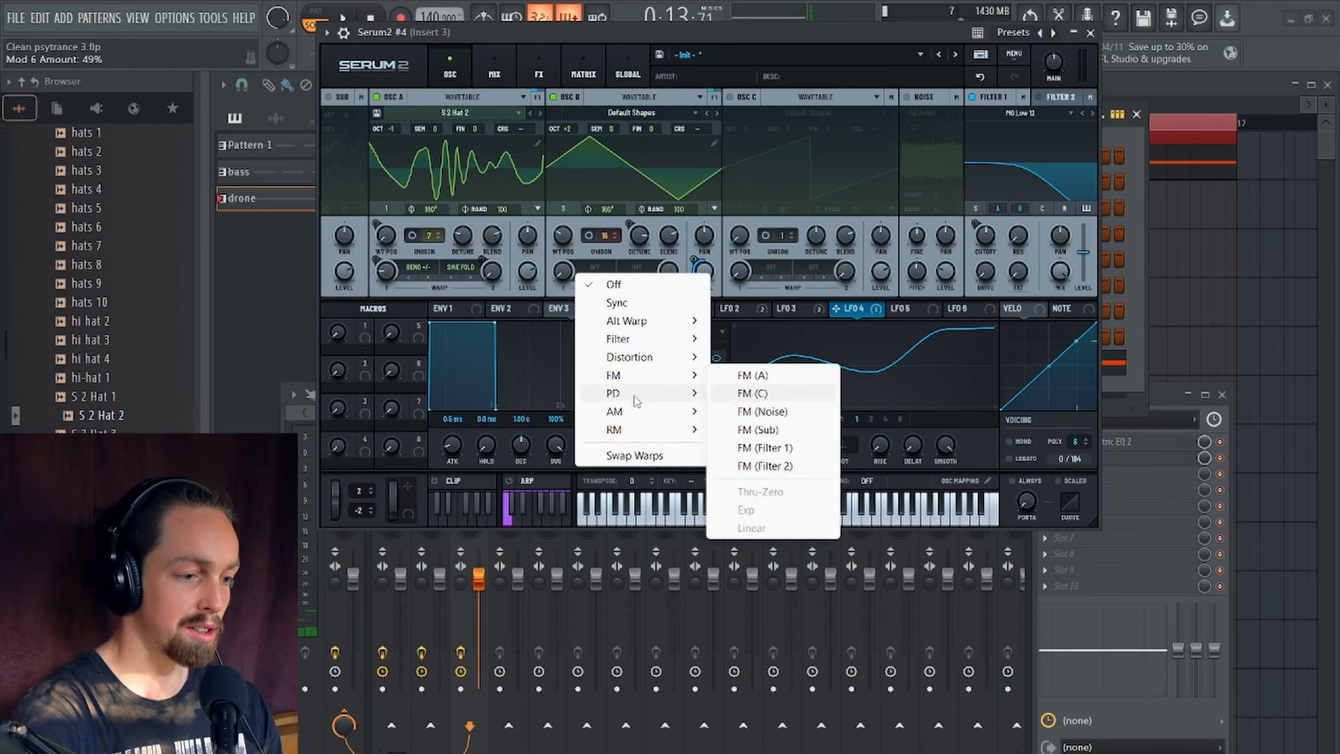
{"action": "mouse_move", "coordinate": [635, 401]}
{"action": "left_click", "coordinate": [753, 394]}
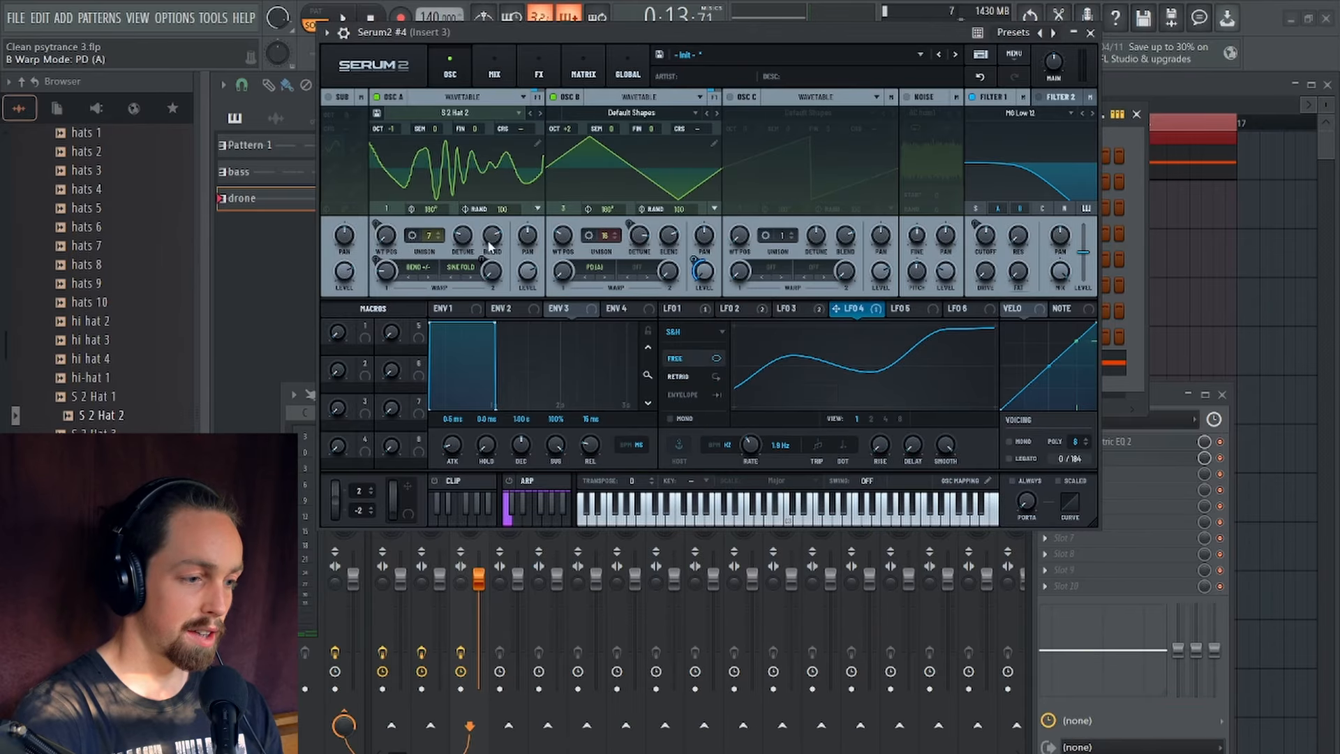
{"action": "left_click_drag", "start_coordinate": [738, 314], "coordinate": [563, 320]}
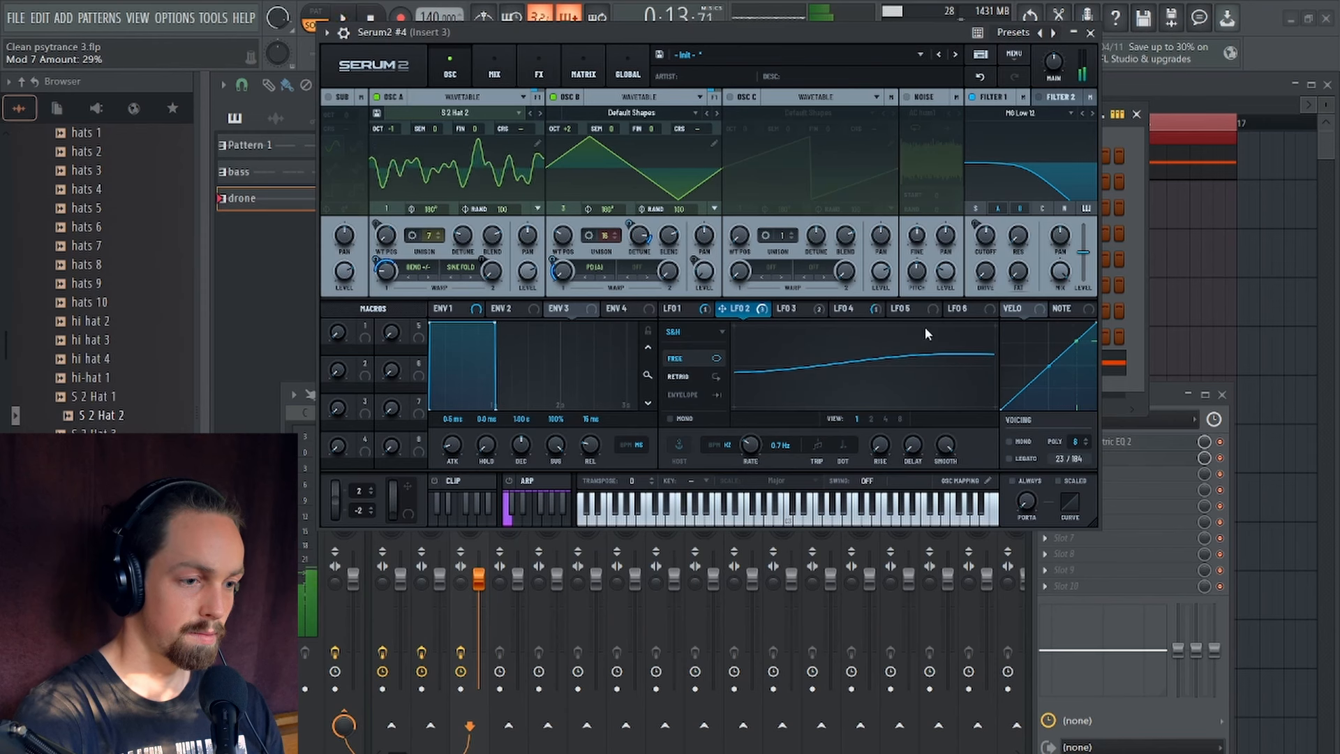
{"action": "key", "text": "space"}
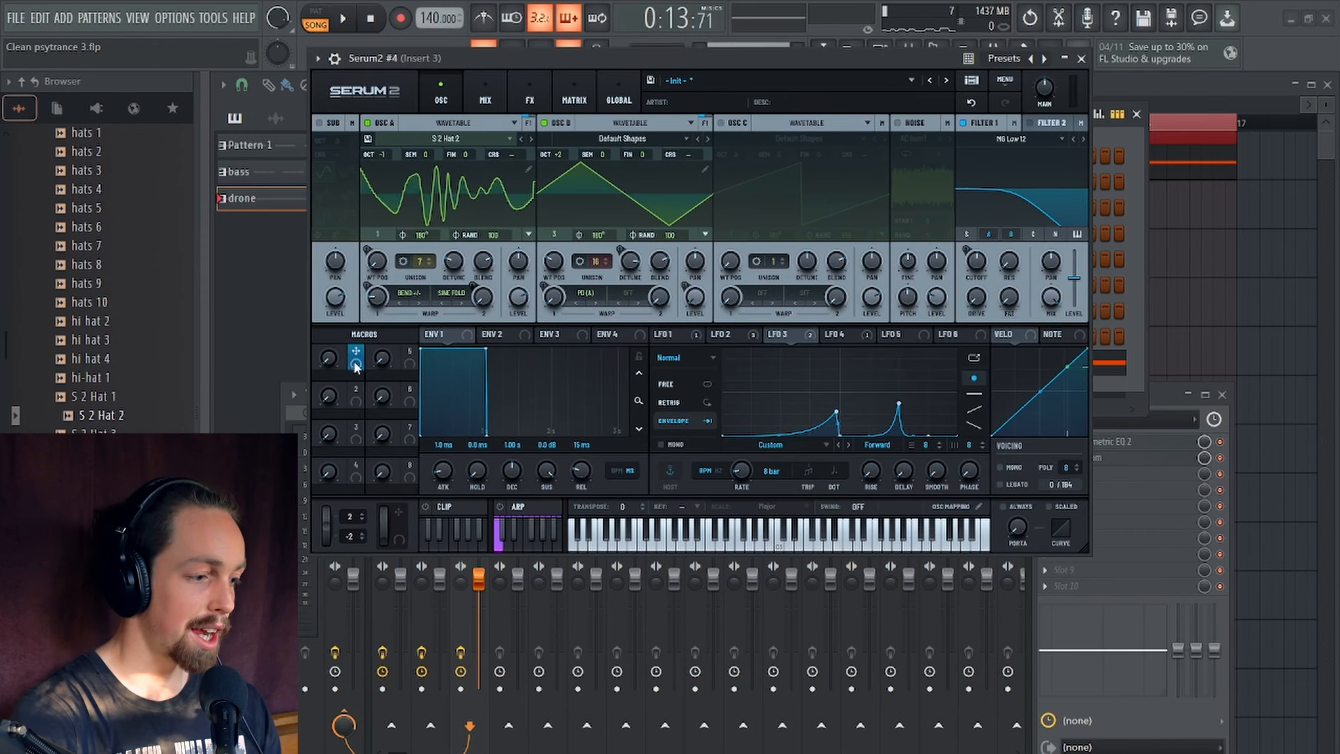
Step: Map Macro 1 to Filter 1's cutoff with an amount of 41% and name the macro CUT
{"action": "left_click_drag", "start_coordinate": [355, 353], "coordinate": [968, 260]}
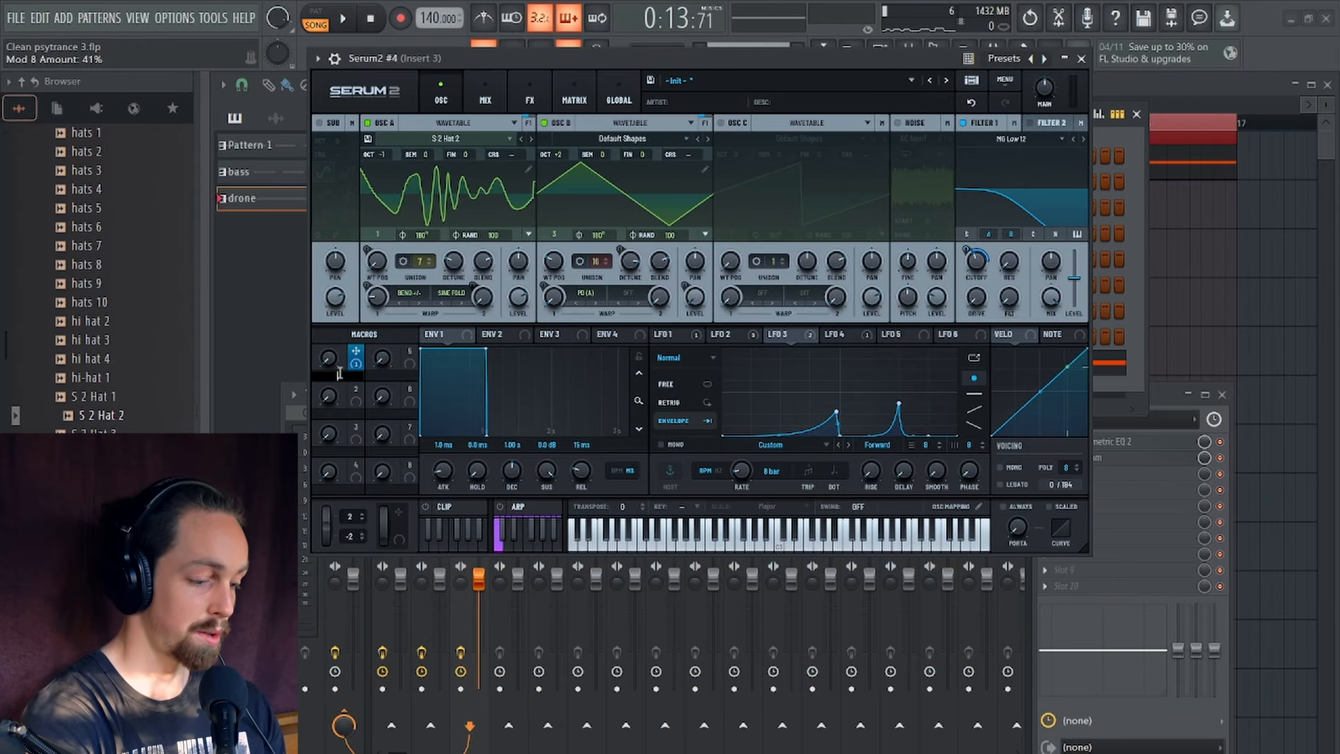
{"action": "type", "text": "cu"}
{"action": "type", "text": "t"}
{"action": "key", "text": "Return"}
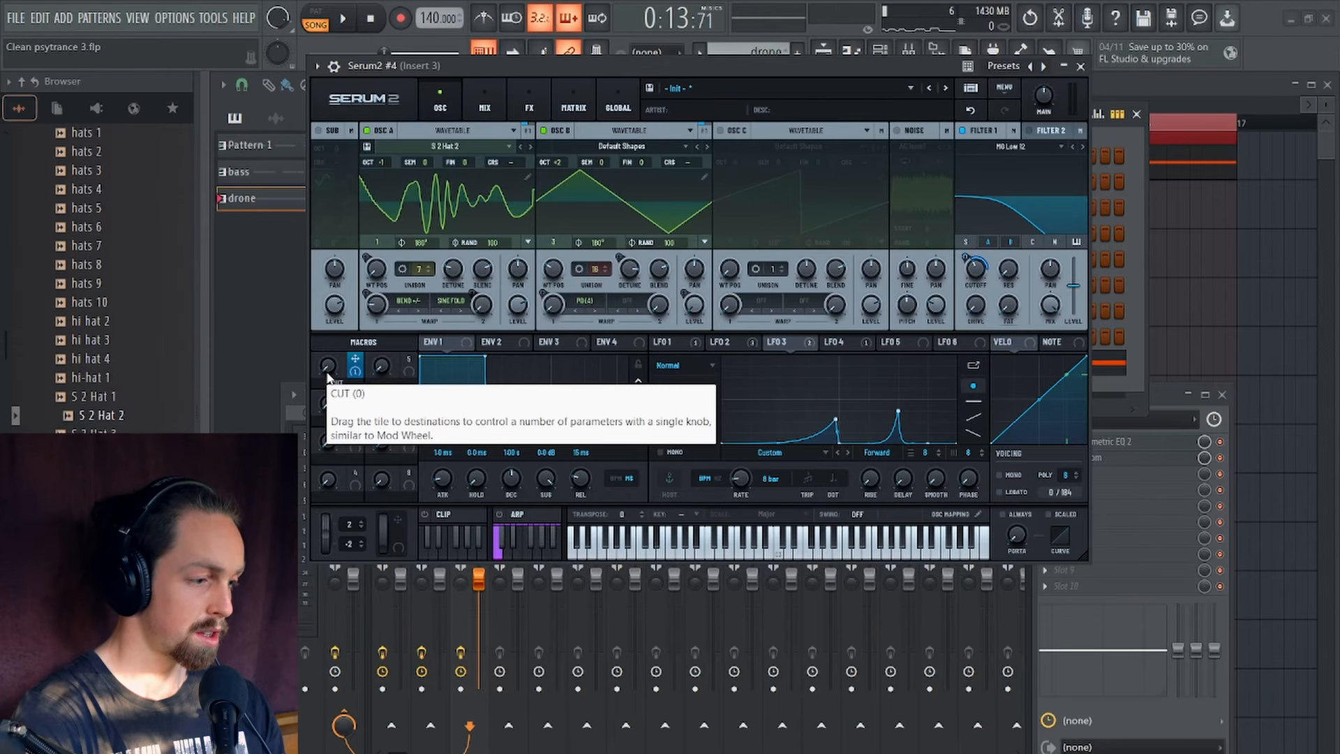
Step: Play the drone while sweeping the CUT macro upward to hear the filter open
{"action": "key", "text": "space"}
{"action": "left_click_drag", "start_coordinate": [330, 374], "coordinate": [328, 272]}
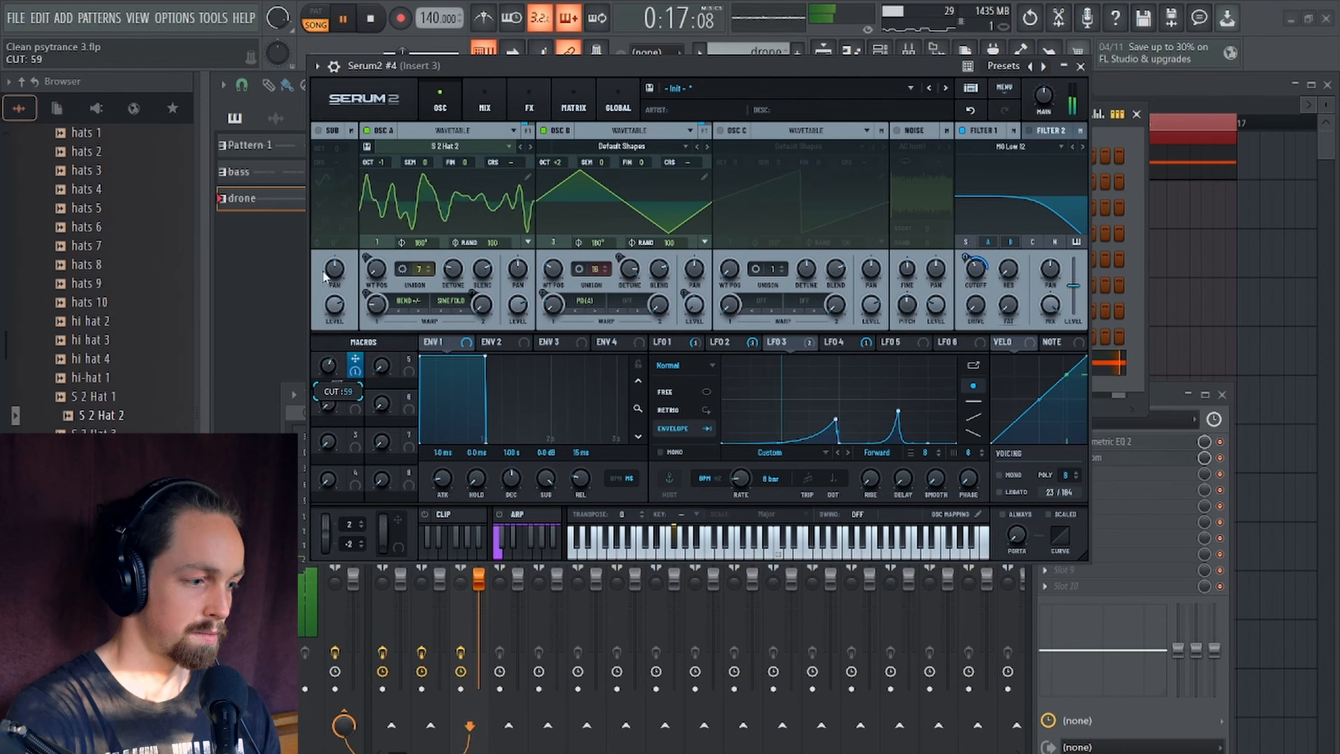
{"action": "key", "text": "space"}
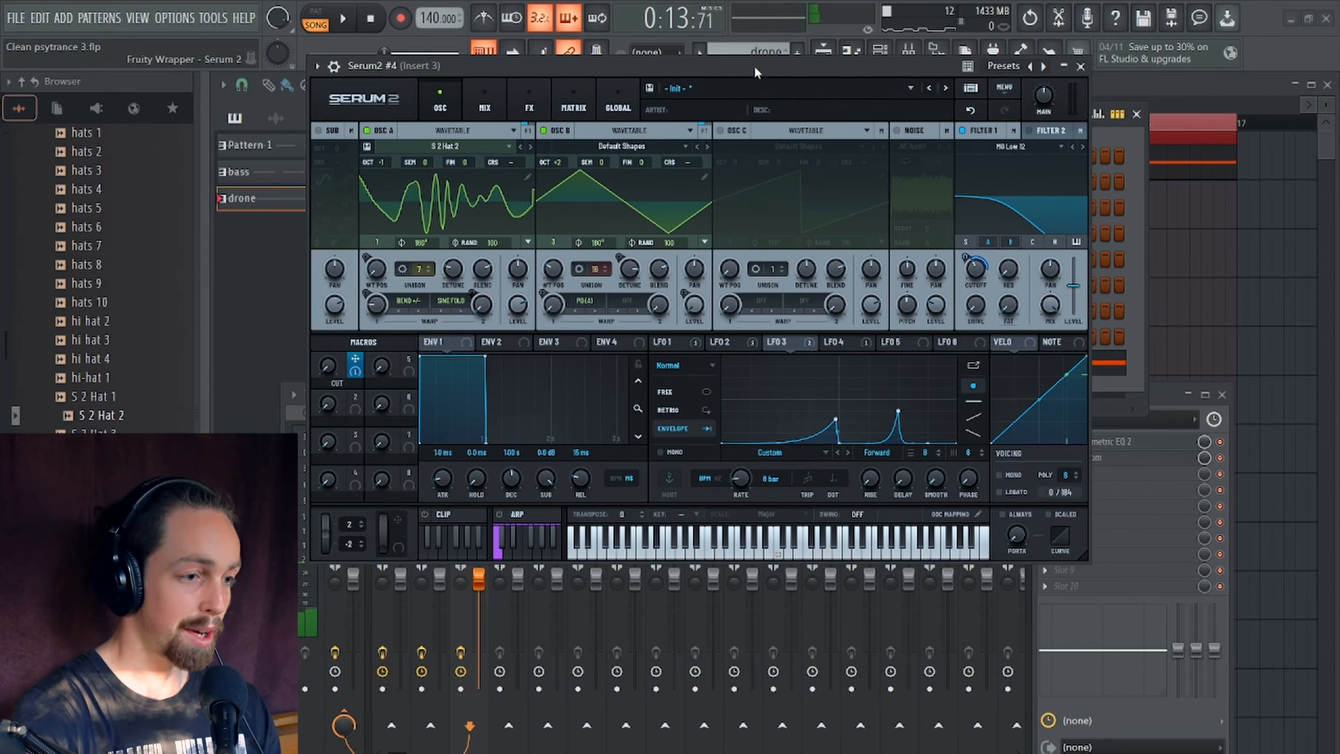
Step: Enable the noise oscillator and load the White noise color
{"action": "left_click_drag", "start_coordinate": [754, 65], "coordinate": [727, 61]}
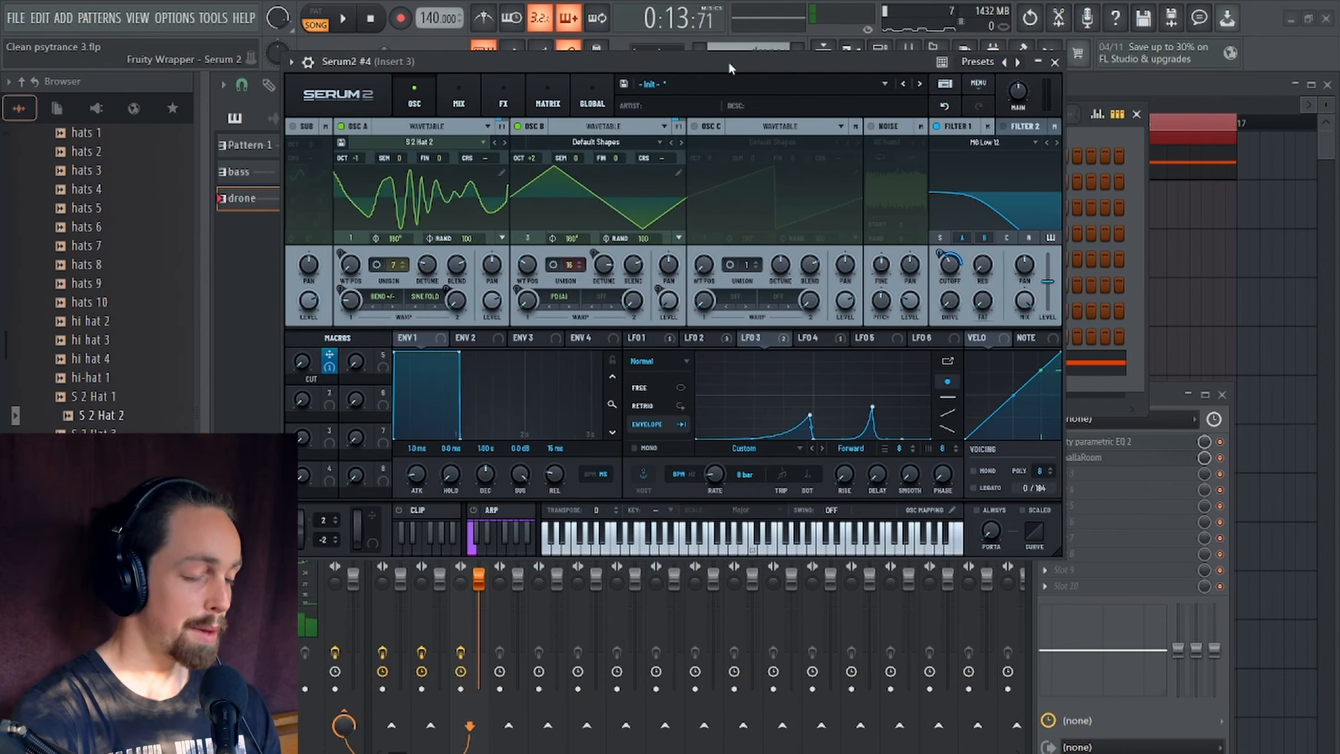
{"action": "left_click", "coordinate": [871, 128]}
{"action": "left_click", "coordinate": [887, 142]}
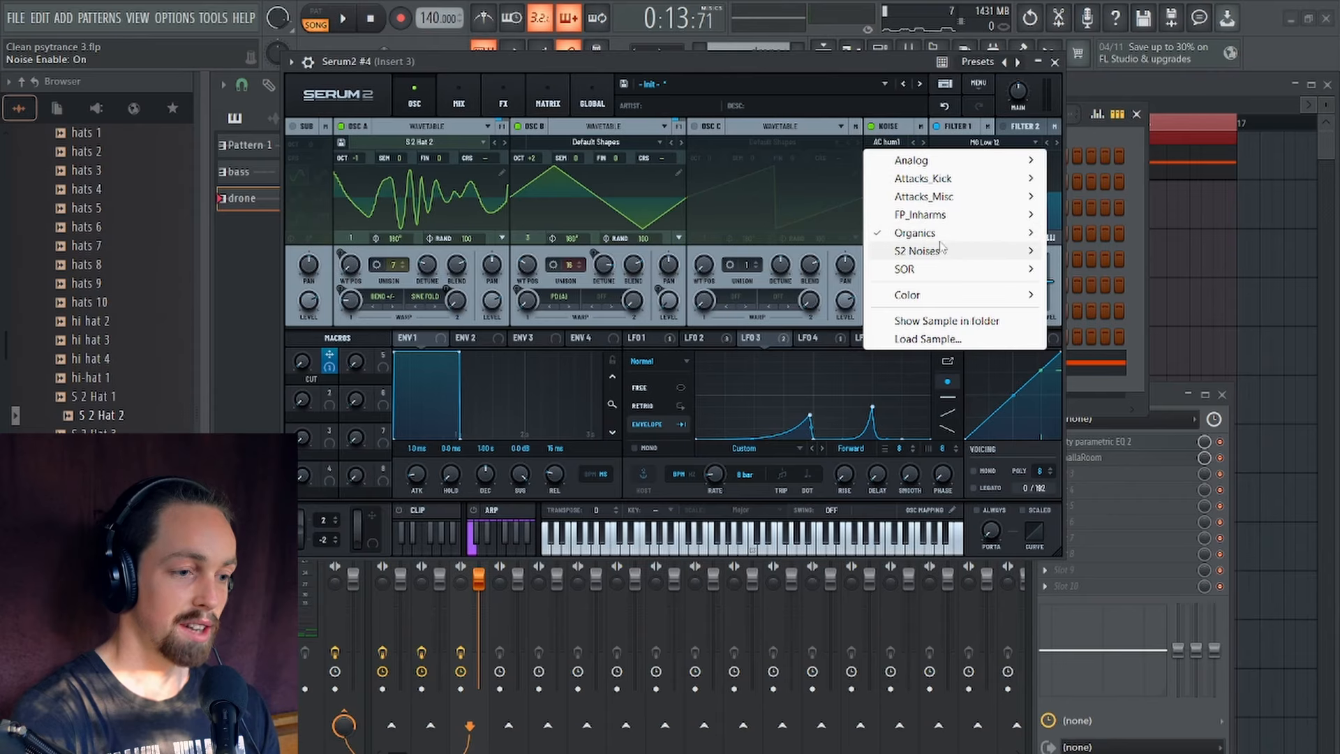
{"action": "mouse_move", "coordinate": [928, 164]}
{"action": "mouse_move", "coordinate": [928, 299]}
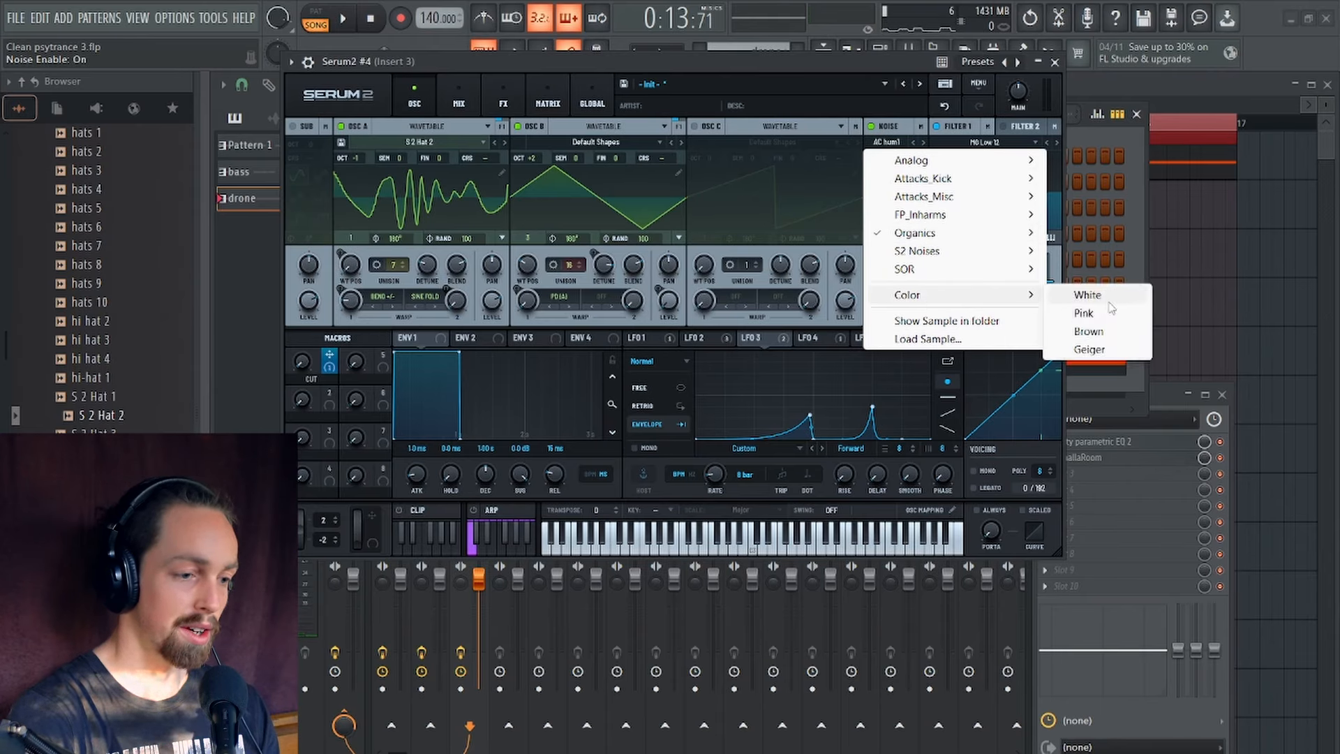
{"action": "left_click", "coordinate": [1108, 298]}
Step: Adjust the noise oscillator's pitch, set its stereo amount to 60 and lower its level to 18%
{"action": "left_click_drag", "start_coordinate": [882, 287], "coordinate": [882, 264]}
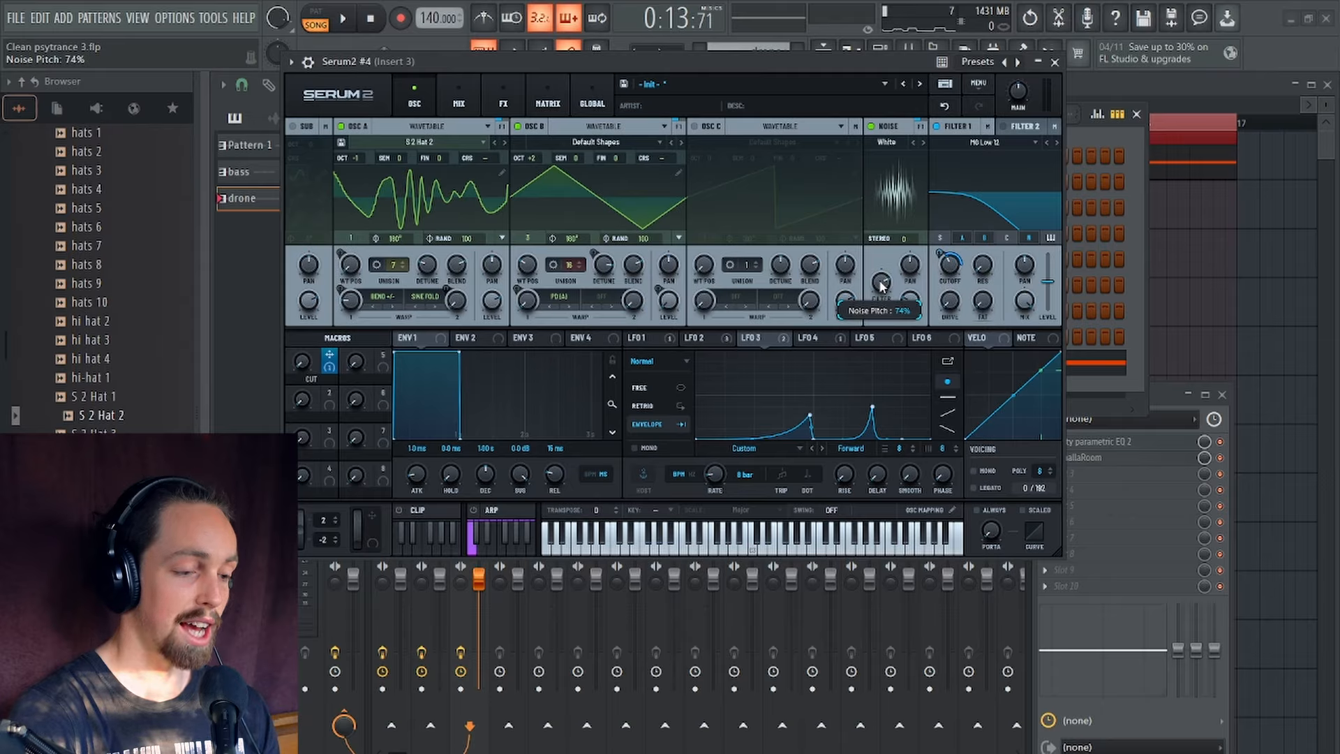
{"action": "left_click_drag", "start_coordinate": [909, 239], "coordinate": [910, 234]}
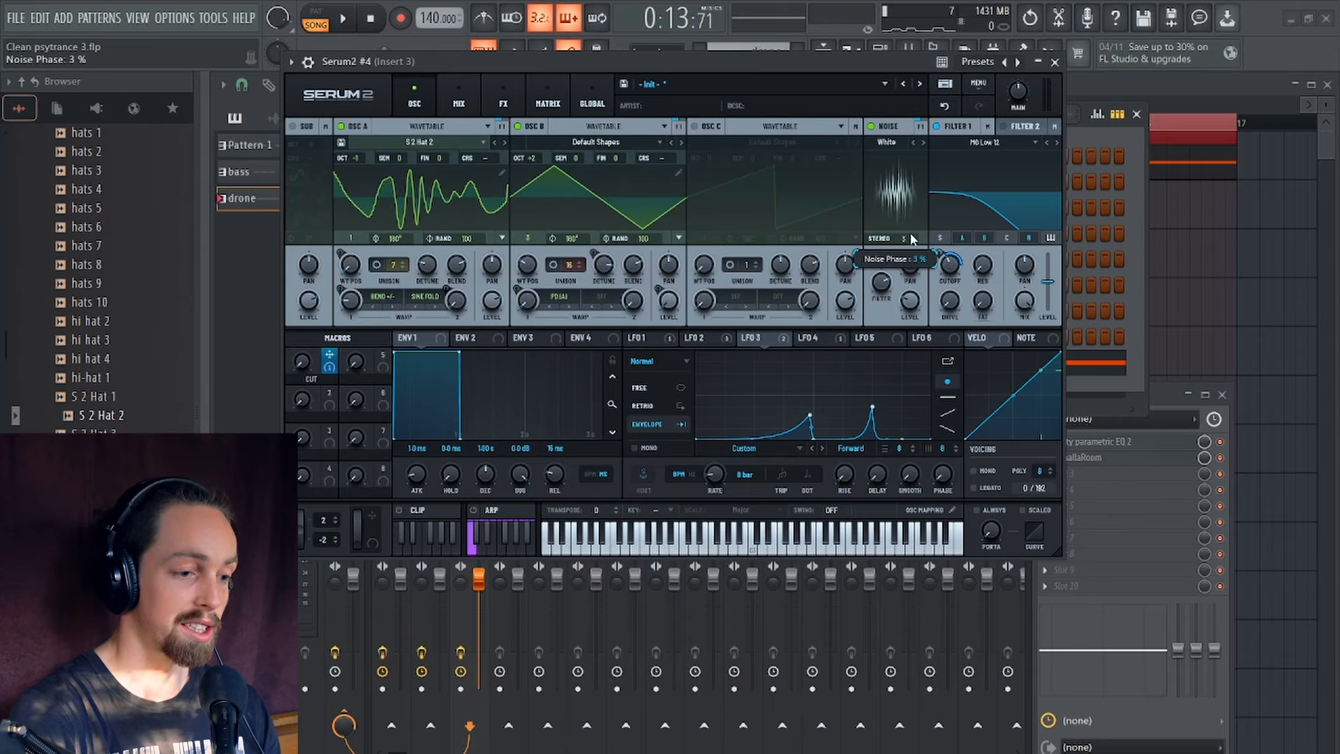
{"action": "left_click_drag", "start_coordinate": [915, 144], "coordinate": [911, 142]}
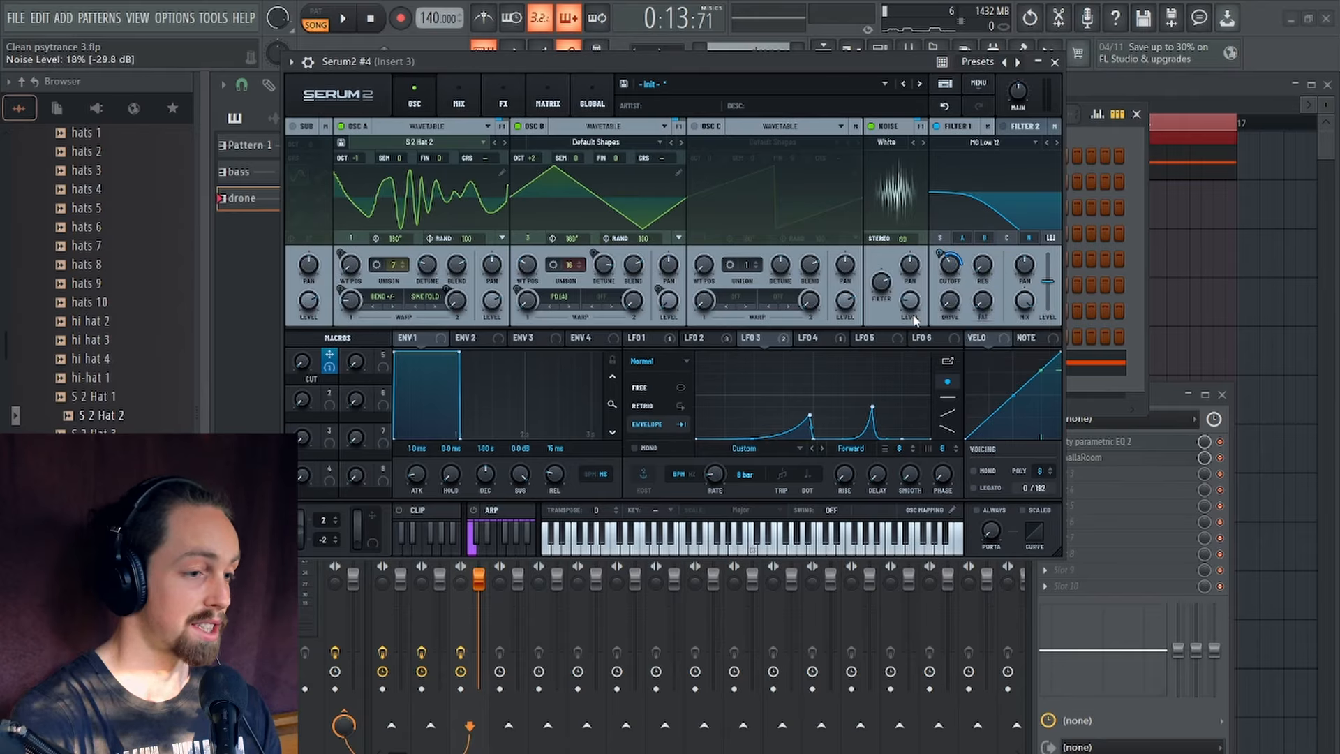
Step: Audition the drone with the CUT macro raised and set the noise level to 10%
{"action": "key", "text": "space"}
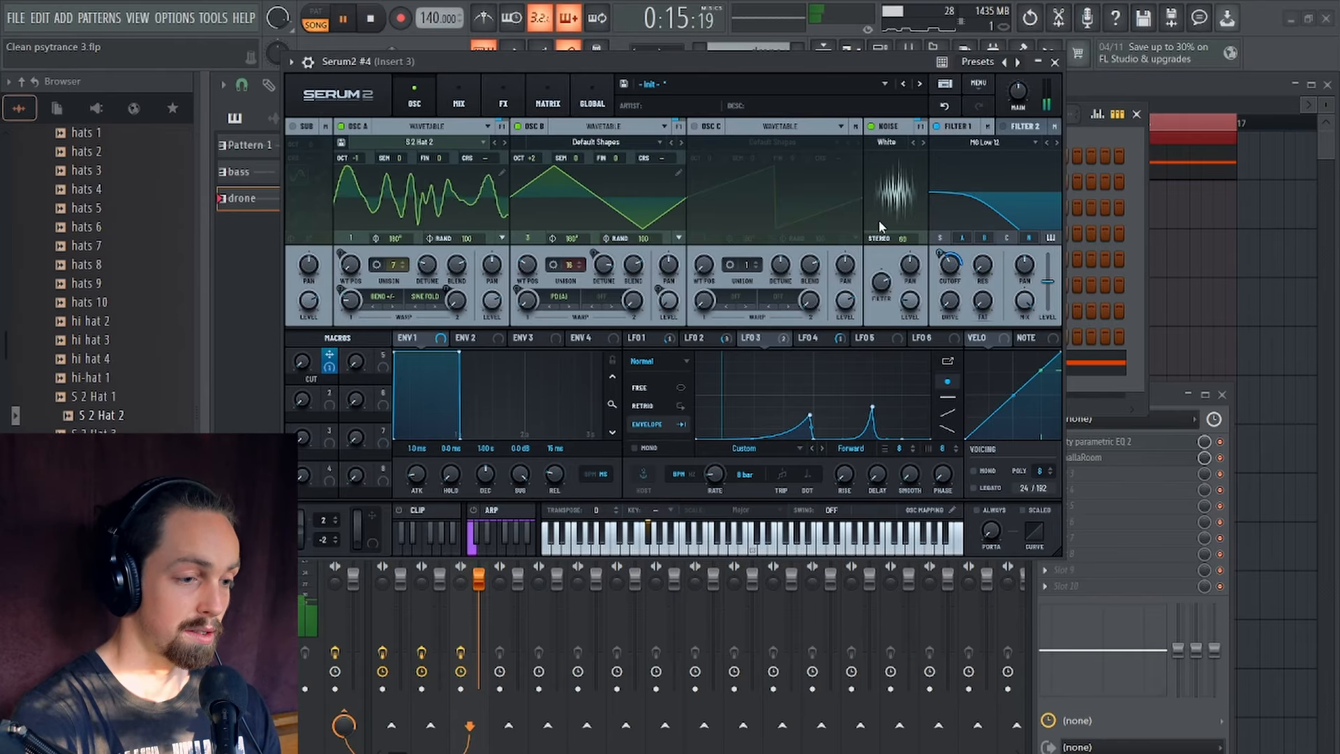
{"action": "mouse_move", "coordinate": [909, 302]}
{"action": "left_mouse_down"}
{"action": "mouse_move", "coordinate": [911, 234]}
{"action": "mouse_move", "coordinate": [909, 300]}
{"action": "left_mouse_up"}
{"action": "key", "text": "space"}
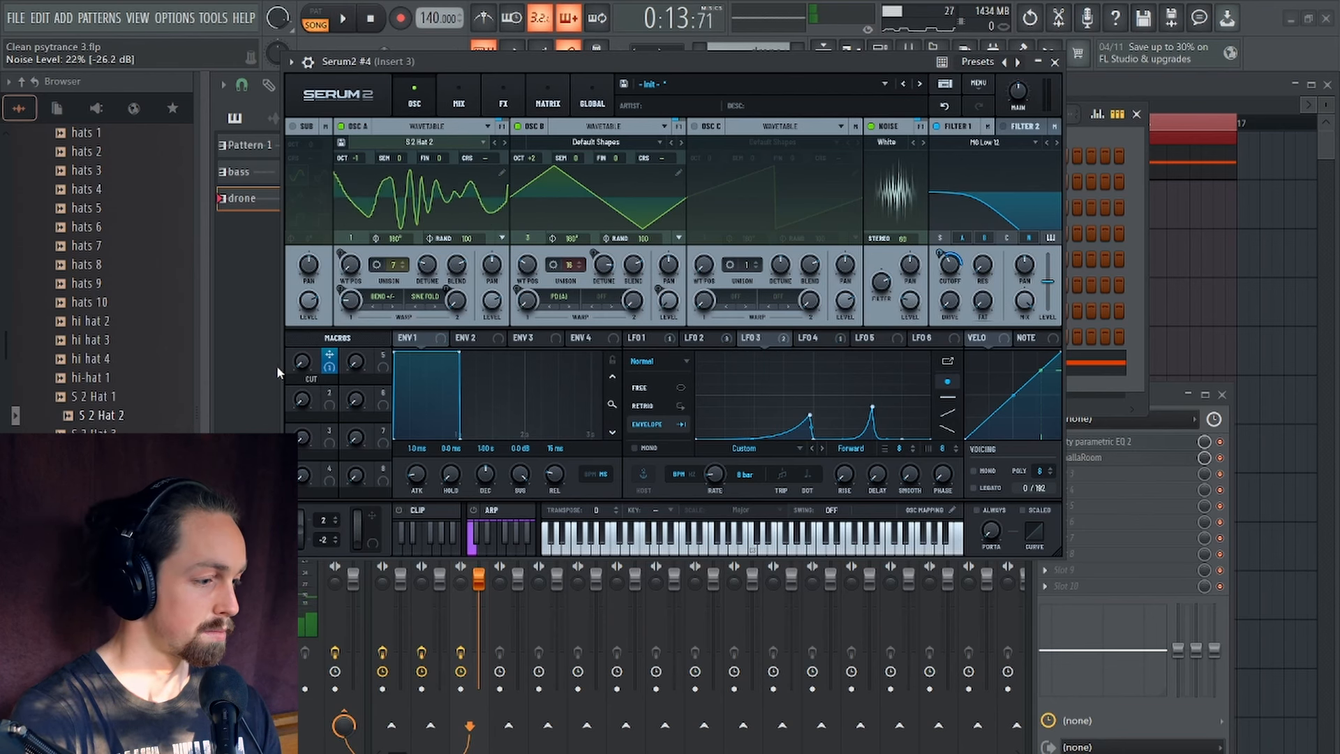
{"action": "key", "text": "space"}
{"action": "left_click_drag", "start_coordinate": [911, 307], "coordinate": [910, 305]}
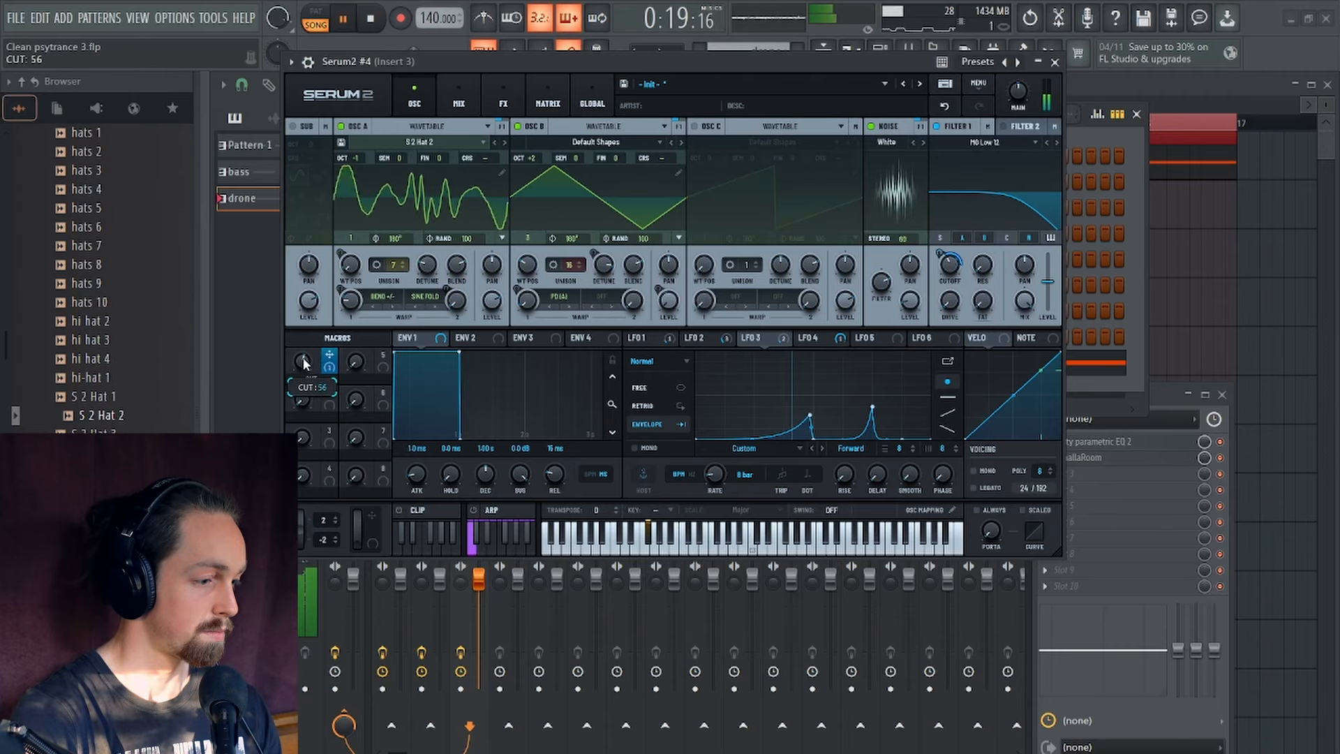
{"action": "left_click_drag", "start_coordinate": [913, 305], "coordinate": [914, 307]}
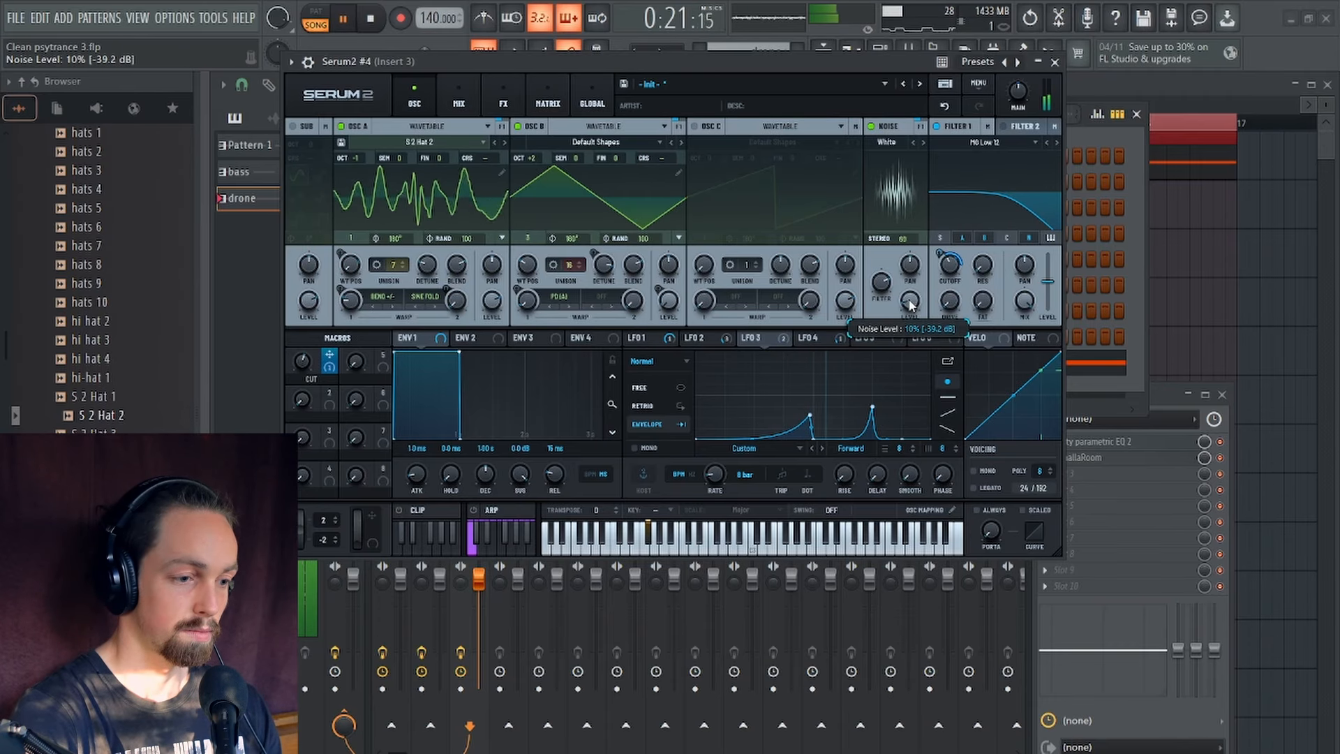
{"action": "key", "text": "space"}
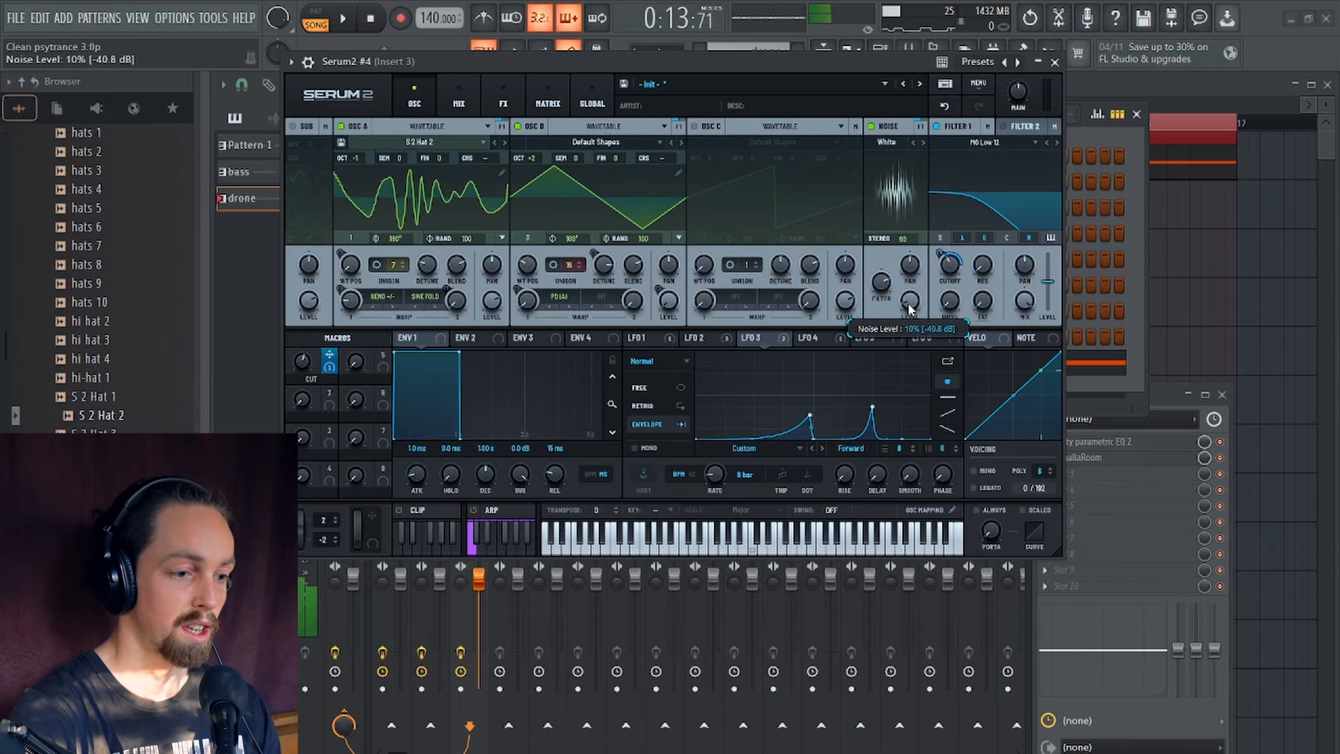
Step: Add a modulation matrix row with LFO 5 as its source
{"action": "mouse_move", "coordinate": [835, 64]}
{"action": "left_mouse_down"}
{"action": "mouse_move", "coordinate": [834, 86]}
{"action": "mouse_move", "coordinate": [837, 66]}
{"action": "left_mouse_up"}
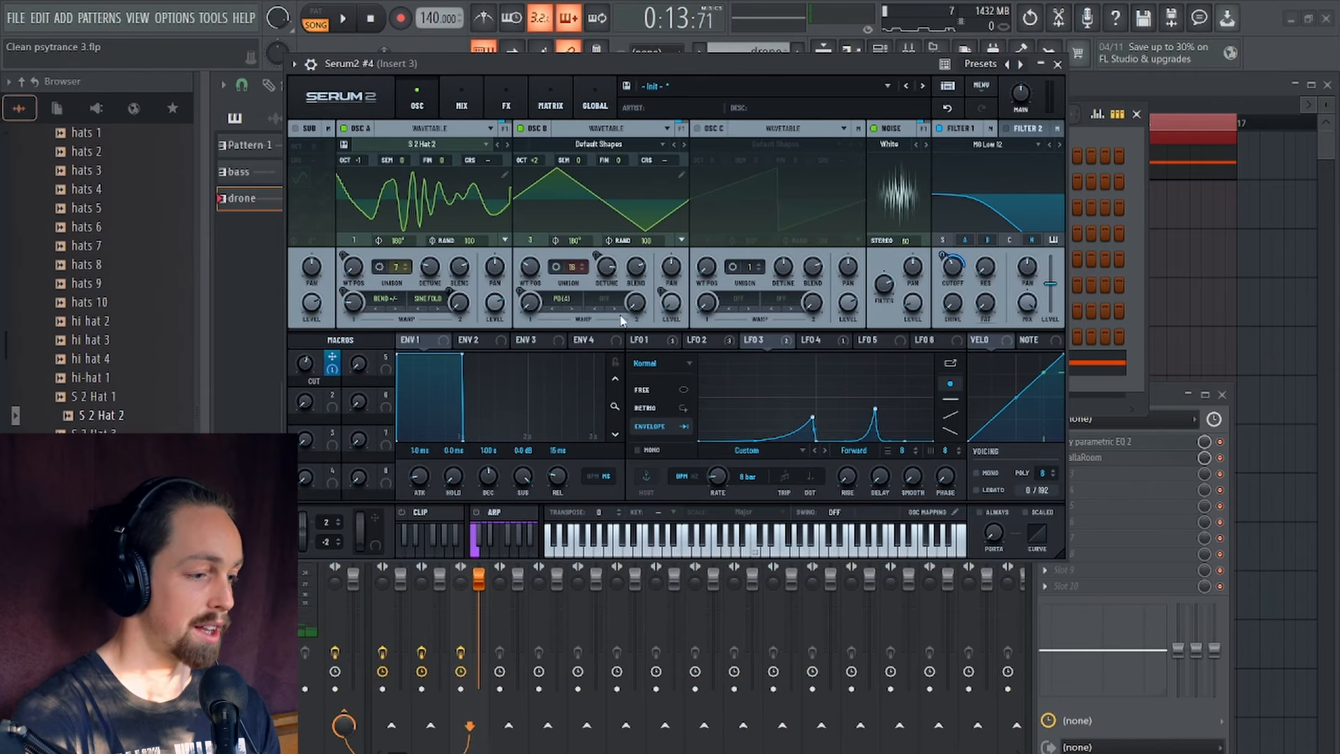
{"action": "left_click", "coordinate": [648, 340]}
{"action": "left_click", "coordinate": [550, 106]}
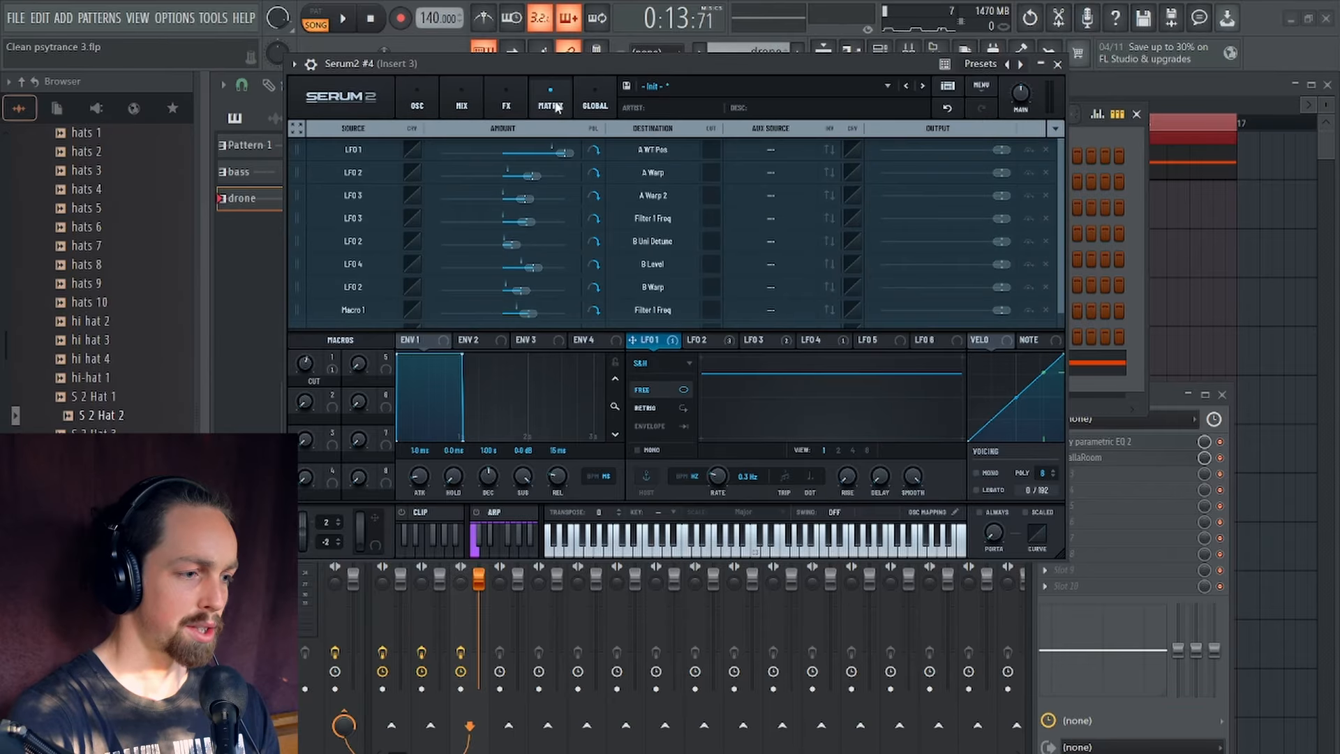
{"action": "left_click_drag", "start_coordinate": [642, 64], "coordinate": [640, 20]}
{"action": "scroll", "coordinate": [1058, 190], "scroll_direction": "down", "scroll_amount": 1}
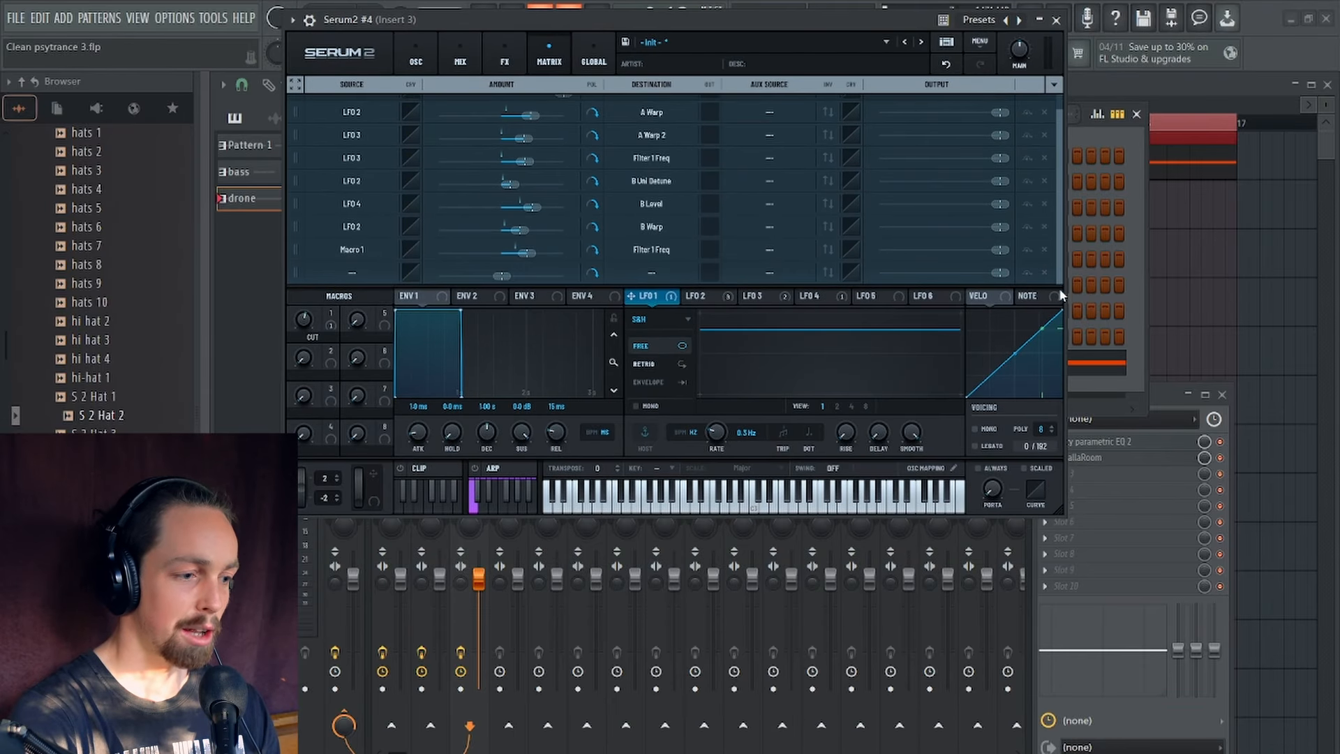
{"action": "left_click", "coordinate": [352, 274]}
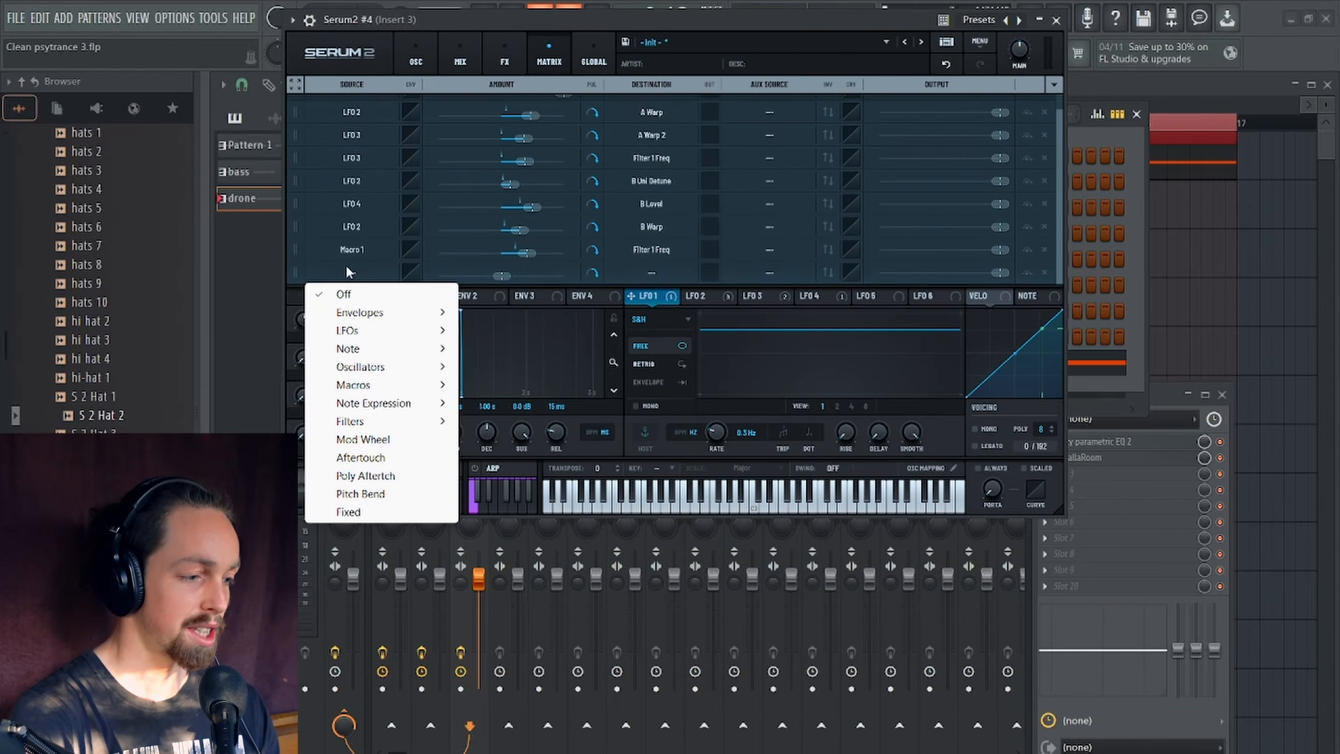
{"action": "mouse_move", "coordinate": [348, 330]}
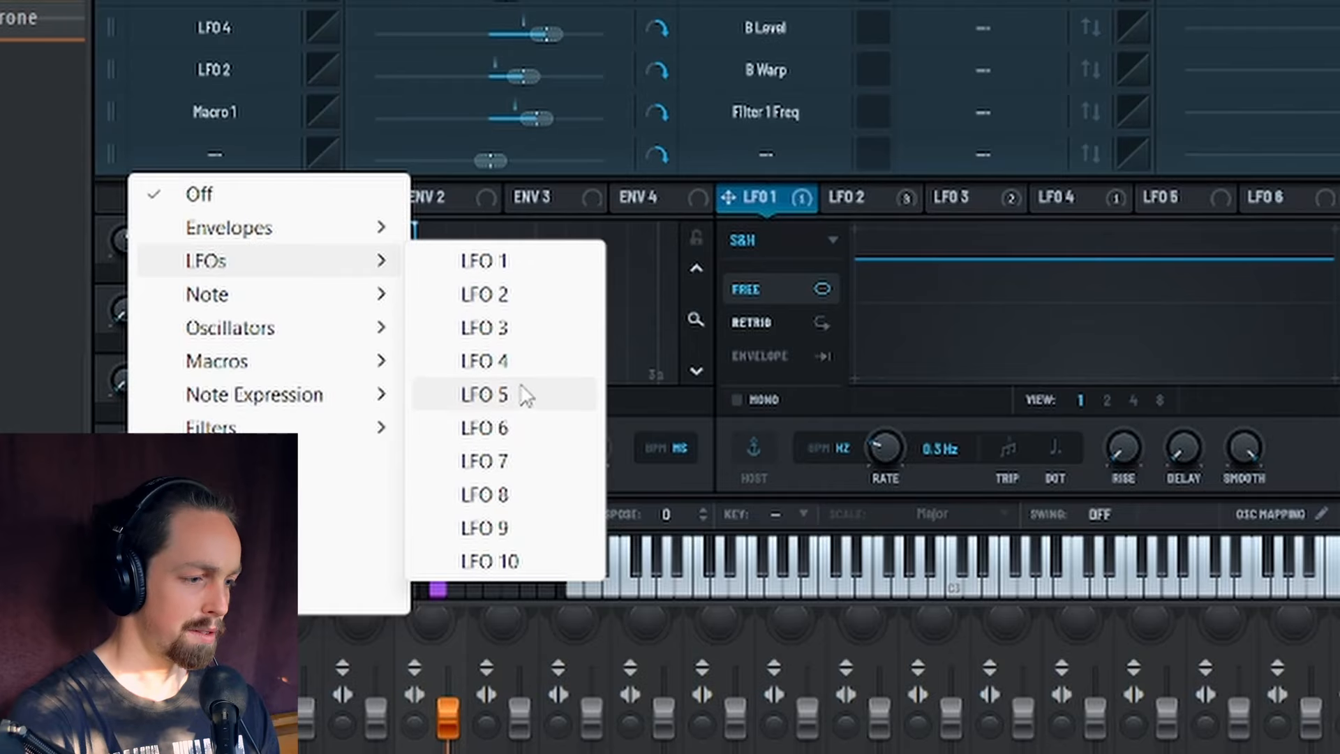
{"action": "left_click", "coordinate": [524, 395]}
Step: Route the LFO 5 row to the global Main Tuning, set its amount to 1 st and switch its polarity
{"action": "left_click", "coordinate": [773, 105]}
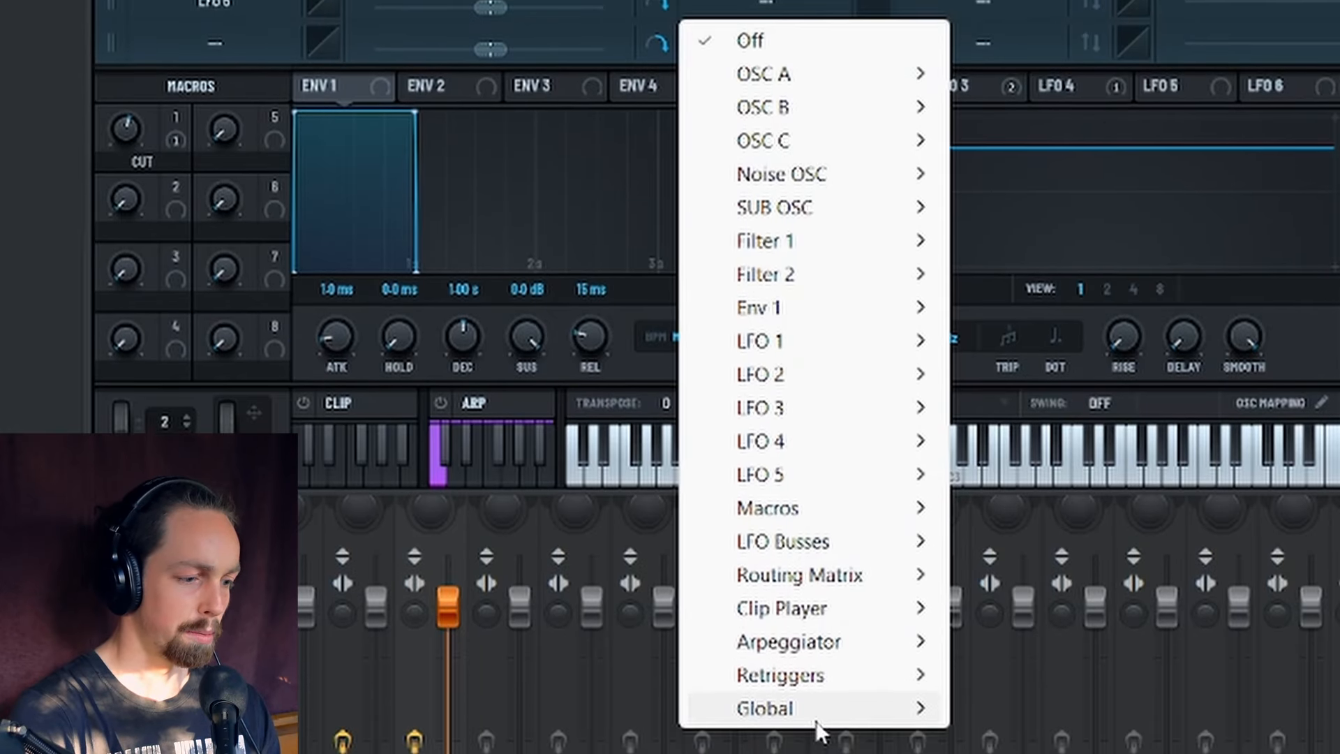
{"action": "mouse_move", "coordinate": [818, 723]}
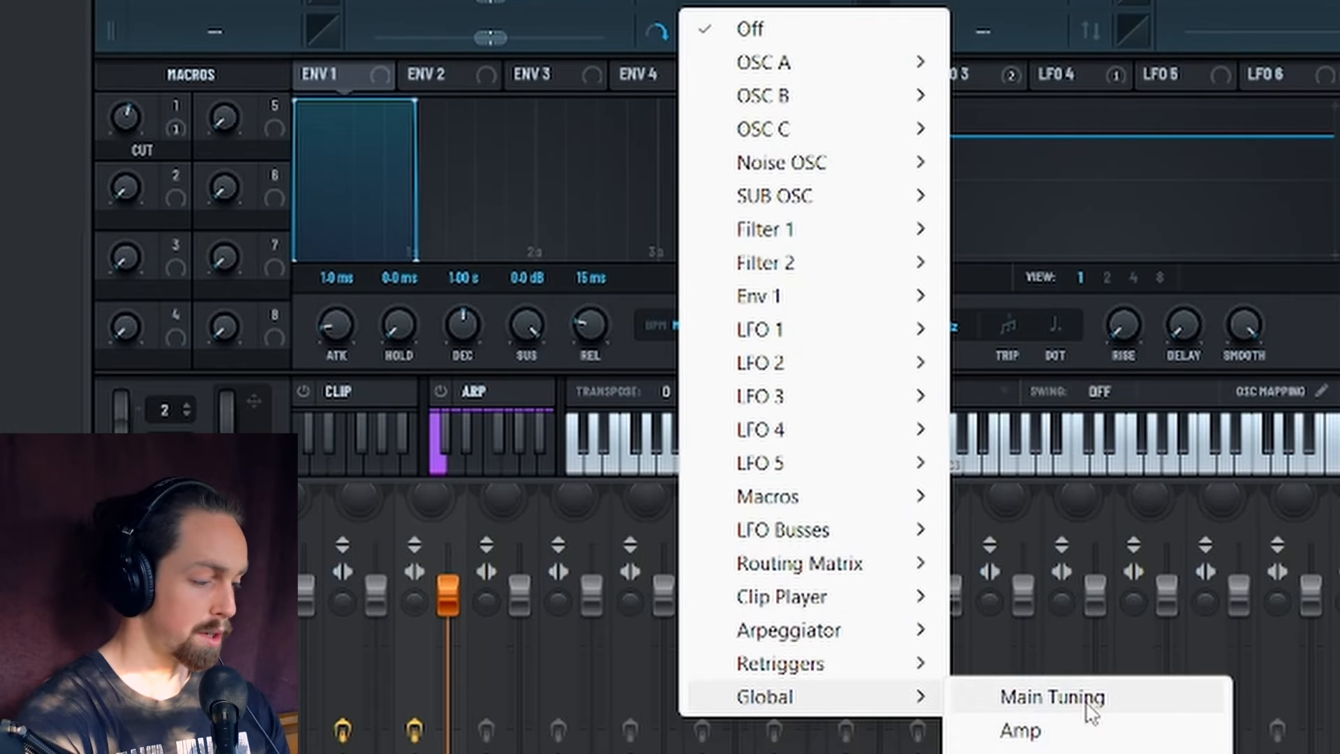
{"action": "left_click", "coordinate": [1086, 698]}
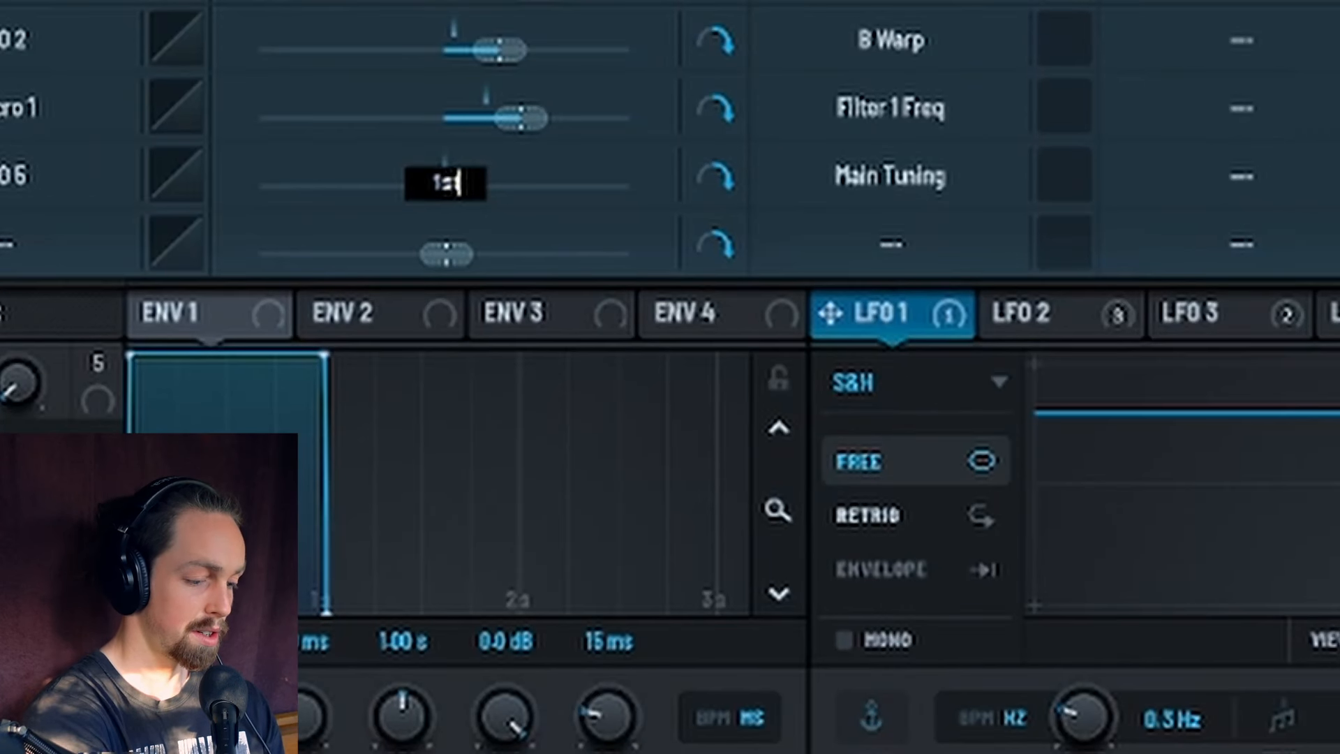
{"action": "key", "text": "Return"}
{"action": "left_click", "coordinate": [710, 173]}
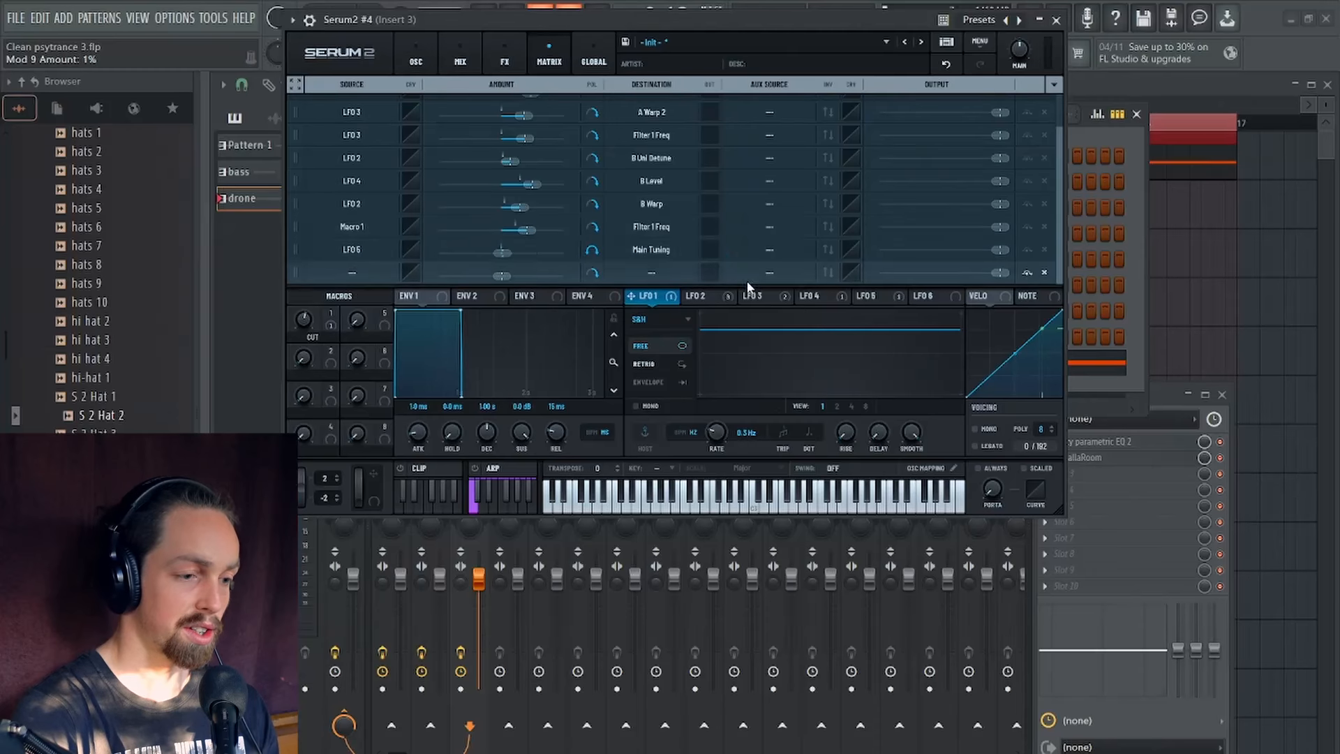
Step: Flatten LFO 5's triangle by lowering the peak and raising the end points, and set it to Free mode at 0.4 Hz
{"action": "left_click", "coordinate": [882, 296]}
{"action": "left_click_drag", "start_coordinate": [815, 312], "coordinate": [814, 343]}
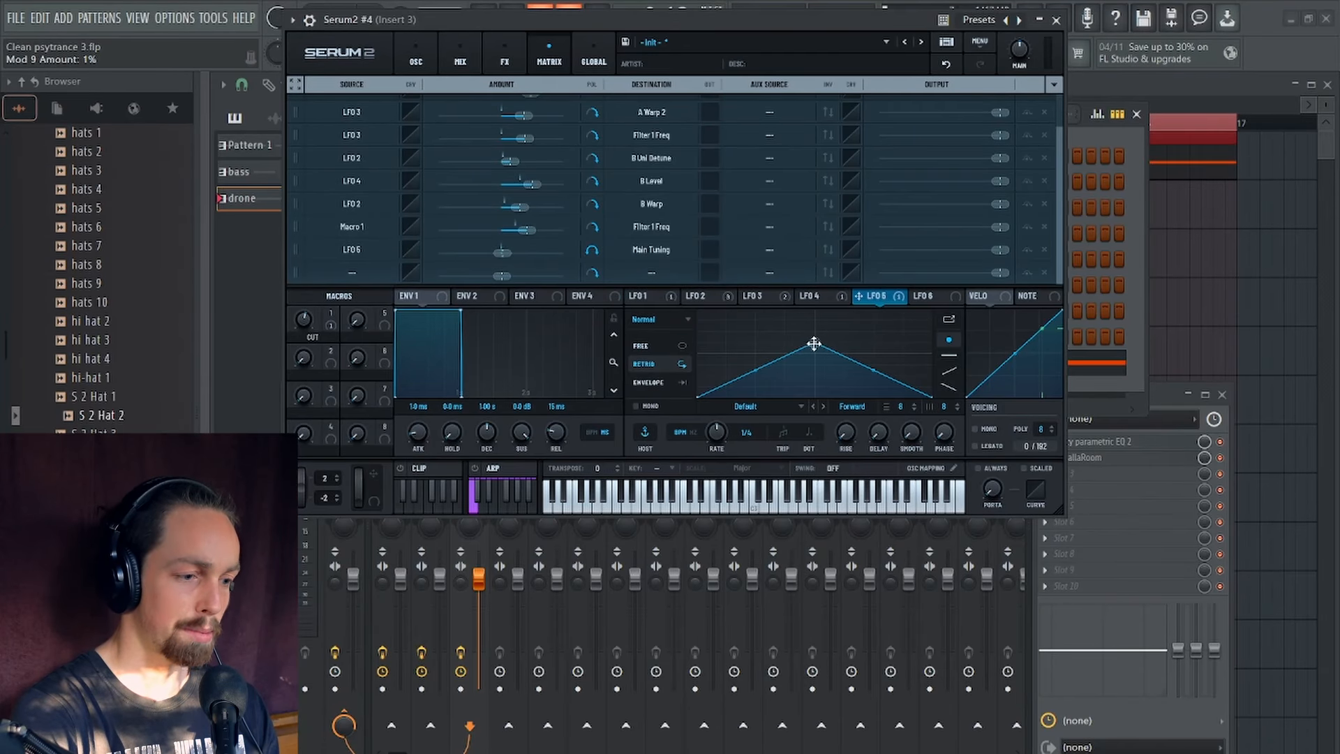
{"action": "left_click_drag", "start_coordinate": [697, 395], "coordinate": [682, 365]}
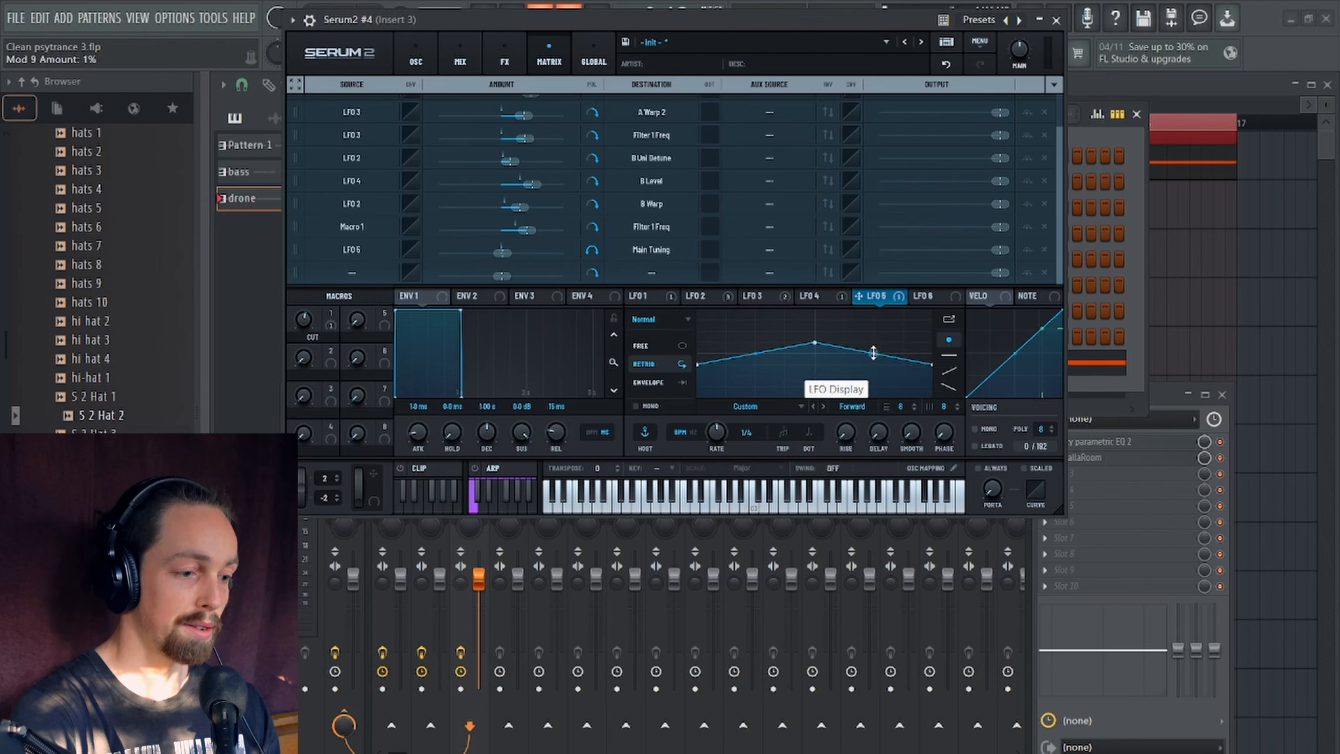
{"action": "left_click", "coordinate": [660, 347]}
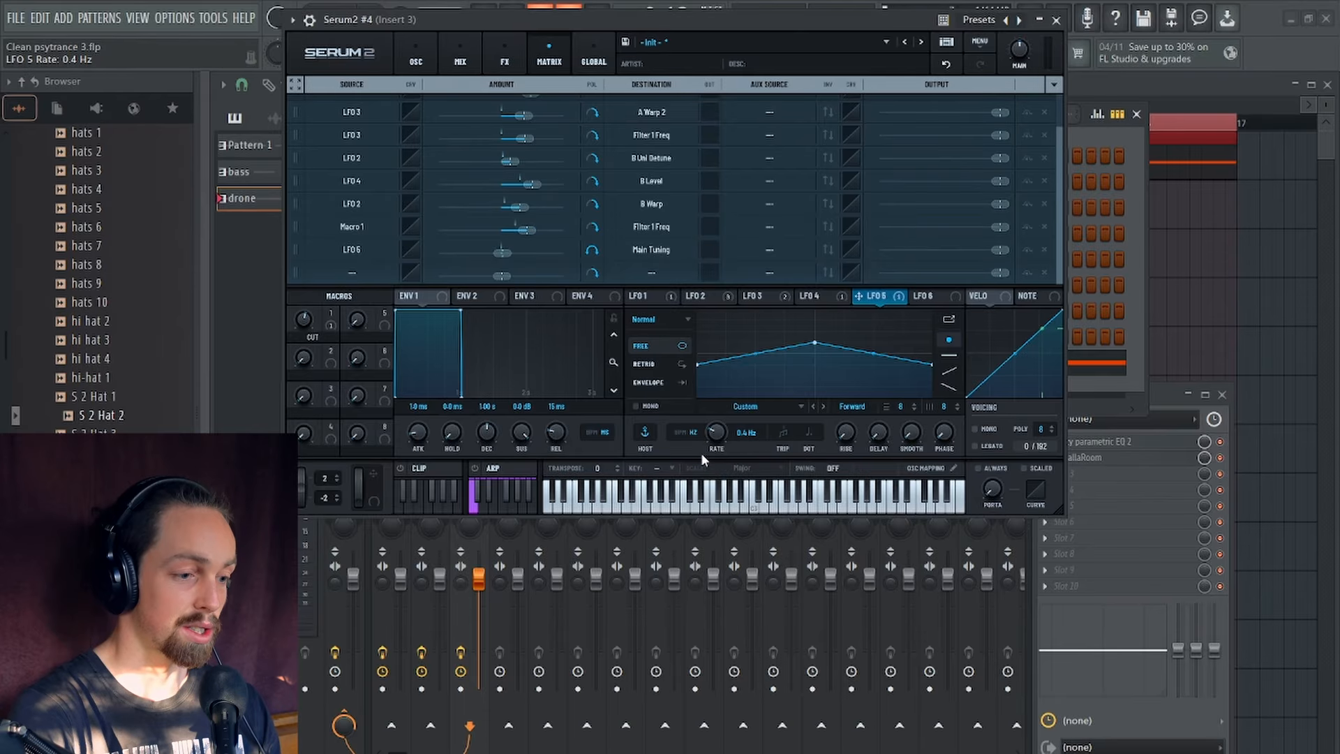
Step: Play the drone while sweeping the CUT macro up and down to hear the tuning modulation
{"action": "left_click_drag", "start_coordinate": [709, 10], "coordinate": [713, 49]}
{"action": "key", "text": "space"}
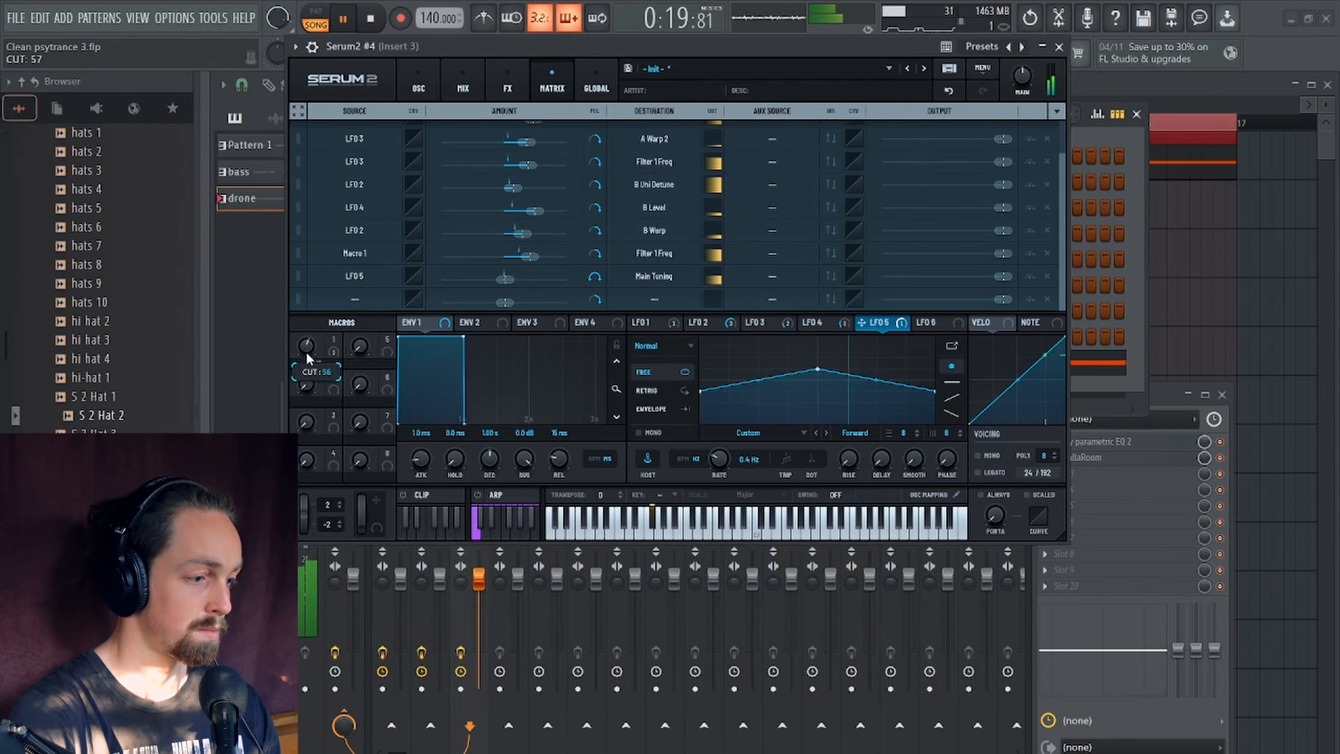
{"action": "mouse_move", "coordinate": [306, 350]}
{"action": "left_mouse_down"}
{"action": "mouse_move", "coordinate": [312, 416]}
{"action": "mouse_move", "coordinate": [313, 352]}
{"action": "left_mouse_up"}
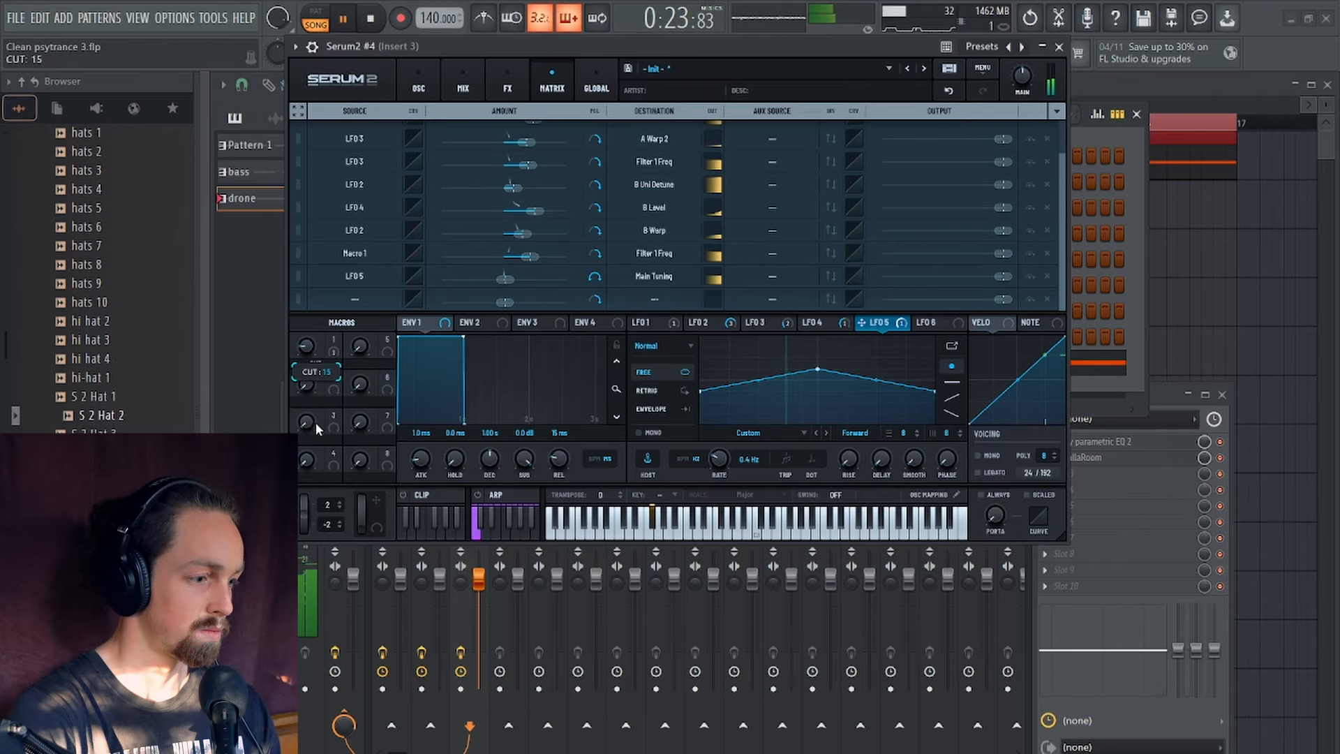
{"action": "mouse_move", "coordinate": [315, 422]}
{"action": "left_mouse_down"}
{"action": "mouse_move", "coordinate": [311, 341]}
{"action": "mouse_move", "coordinate": [323, 427]}
{"action": "left_mouse_up"}
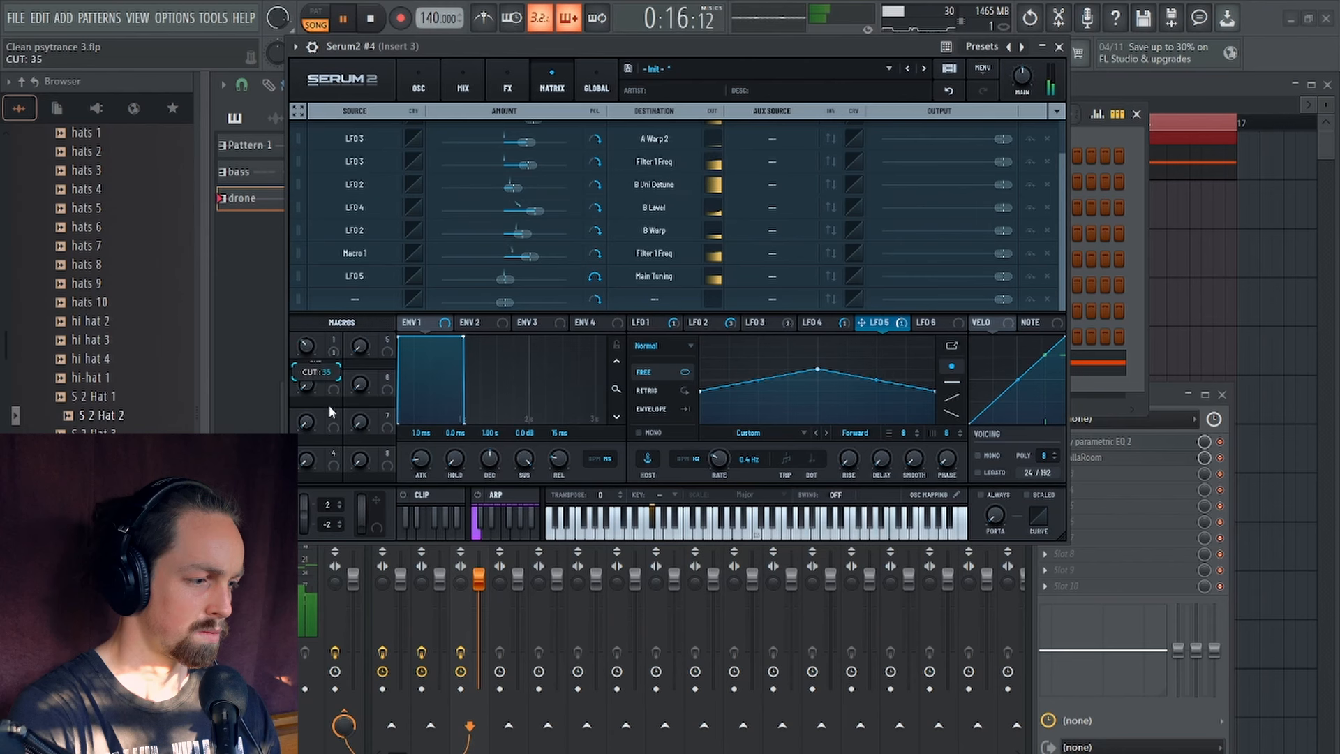
{"action": "left_click_drag", "start_coordinate": [325, 378], "coordinate": [316, 311]}
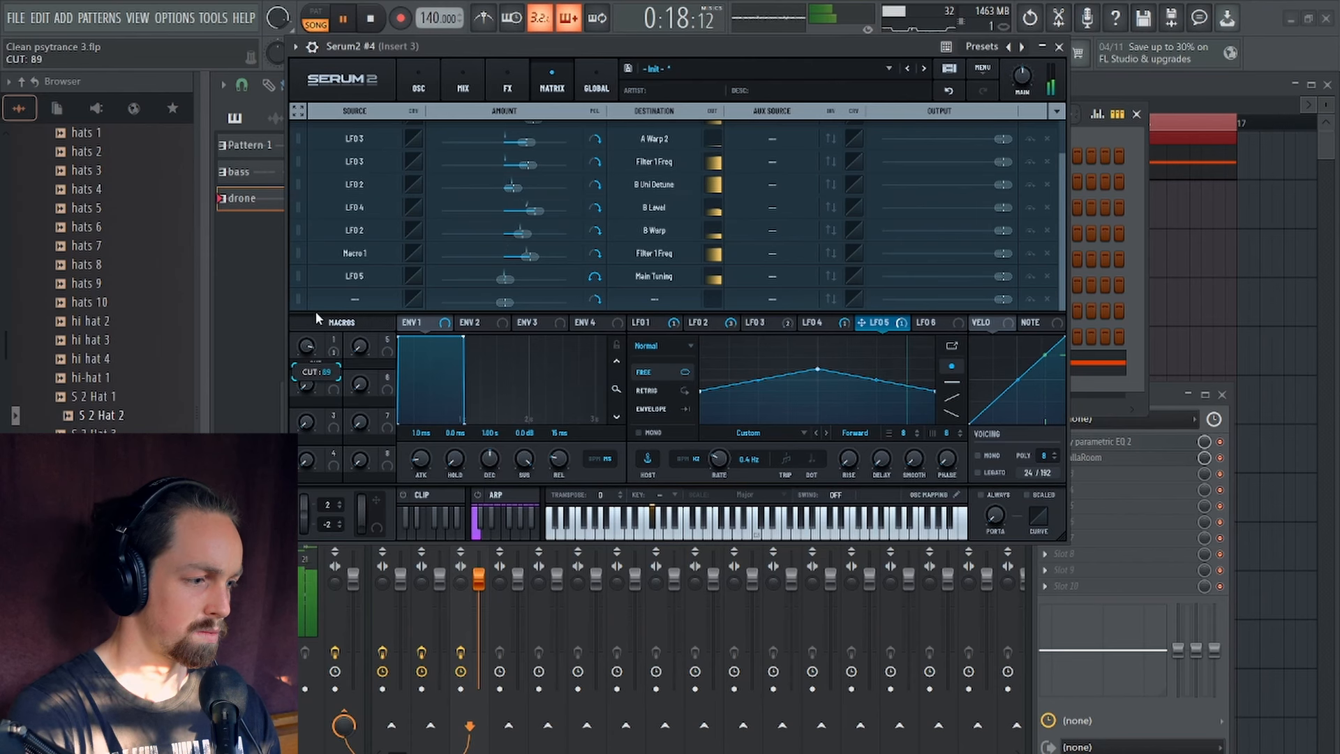
{"action": "mouse_move", "coordinate": [316, 396]}
{"action": "left_mouse_down"}
{"action": "mouse_move", "coordinate": [316, 356]}
{"action": "mouse_move", "coordinate": [317, 406]}
{"action": "left_mouse_up"}
{"action": "left_click_drag", "start_coordinate": [305, 349], "coordinate": [304, 361]}
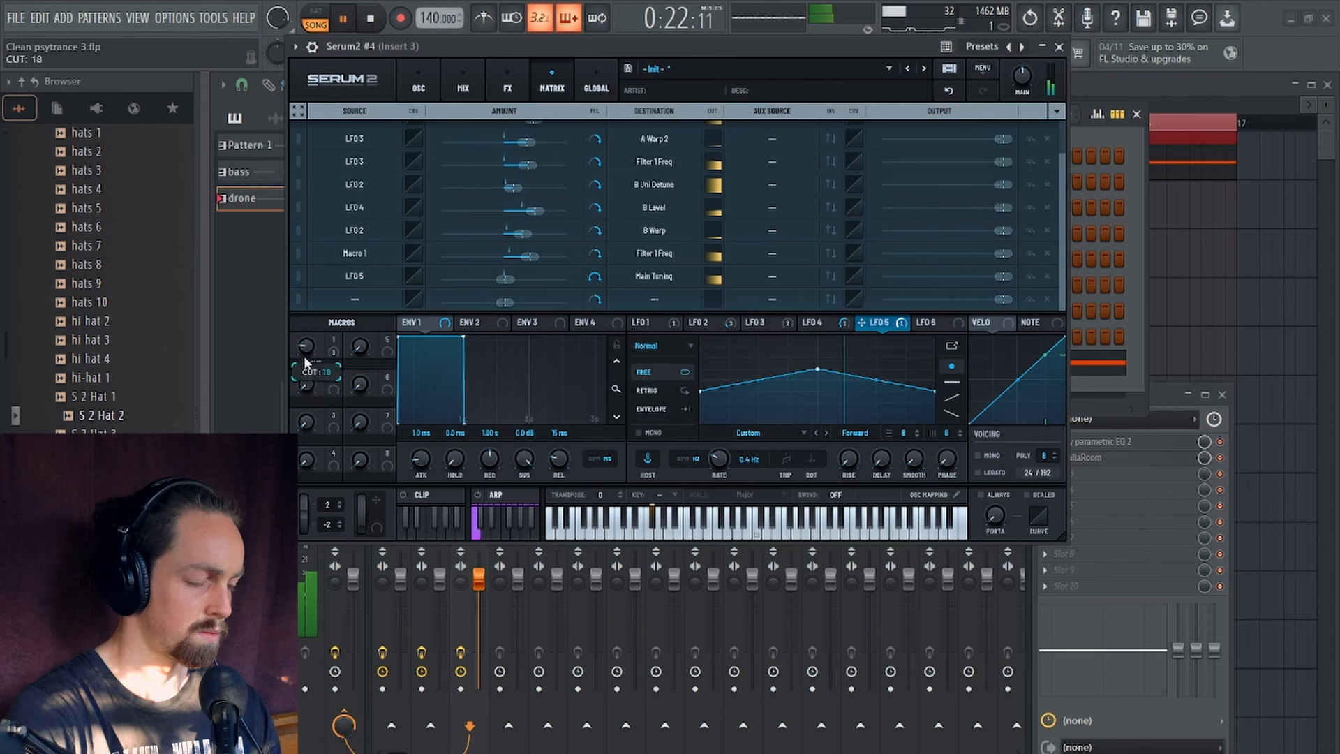
{"action": "mouse_move", "coordinate": [742, 44]}
{"action": "left_mouse_down"}
{"action": "mouse_move", "coordinate": [743, 65]}
{"action": "mouse_move", "coordinate": [743, 53]}
{"action": "left_mouse_up"}
{"action": "key", "text": "space"}
Step: Add a Chorus effect to the main FX chain, switch its filter to HPF and adjust the filter cutoff
{"action": "left_click", "coordinate": [509, 93]}
{"action": "left_click", "coordinate": [305, 144]}
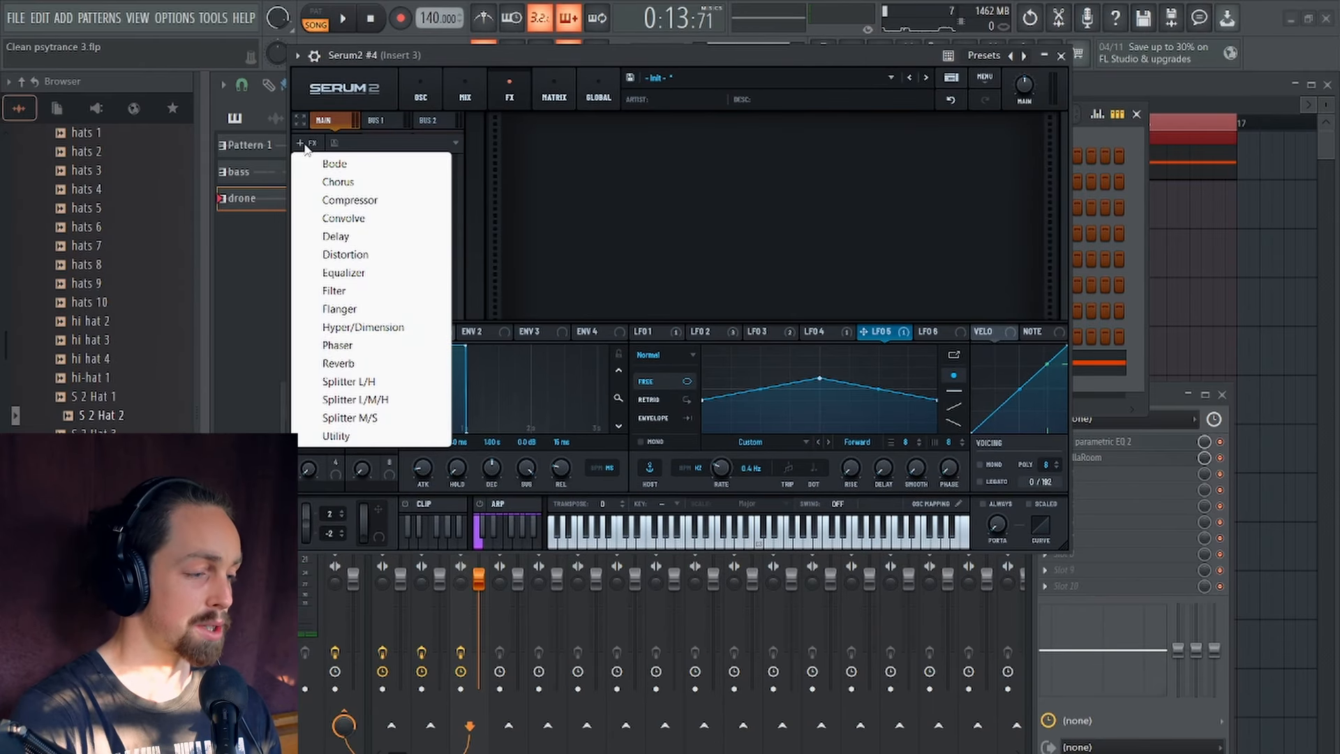
{"action": "left_click", "coordinate": [337, 181]}
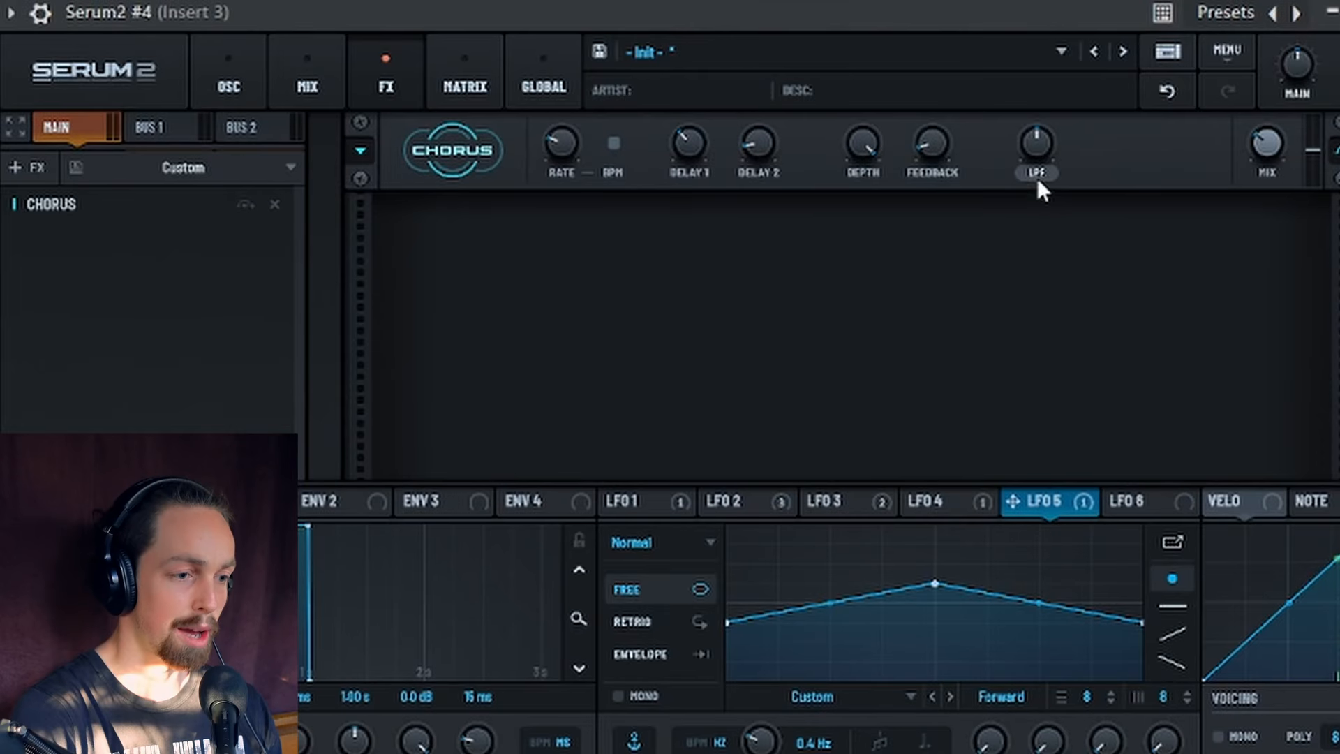
{"action": "left_click", "coordinate": [1035, 173]}
{"action": "left_click_drag", "start_coordinate": [1034, 137], "coordinate": [1034, 133]}
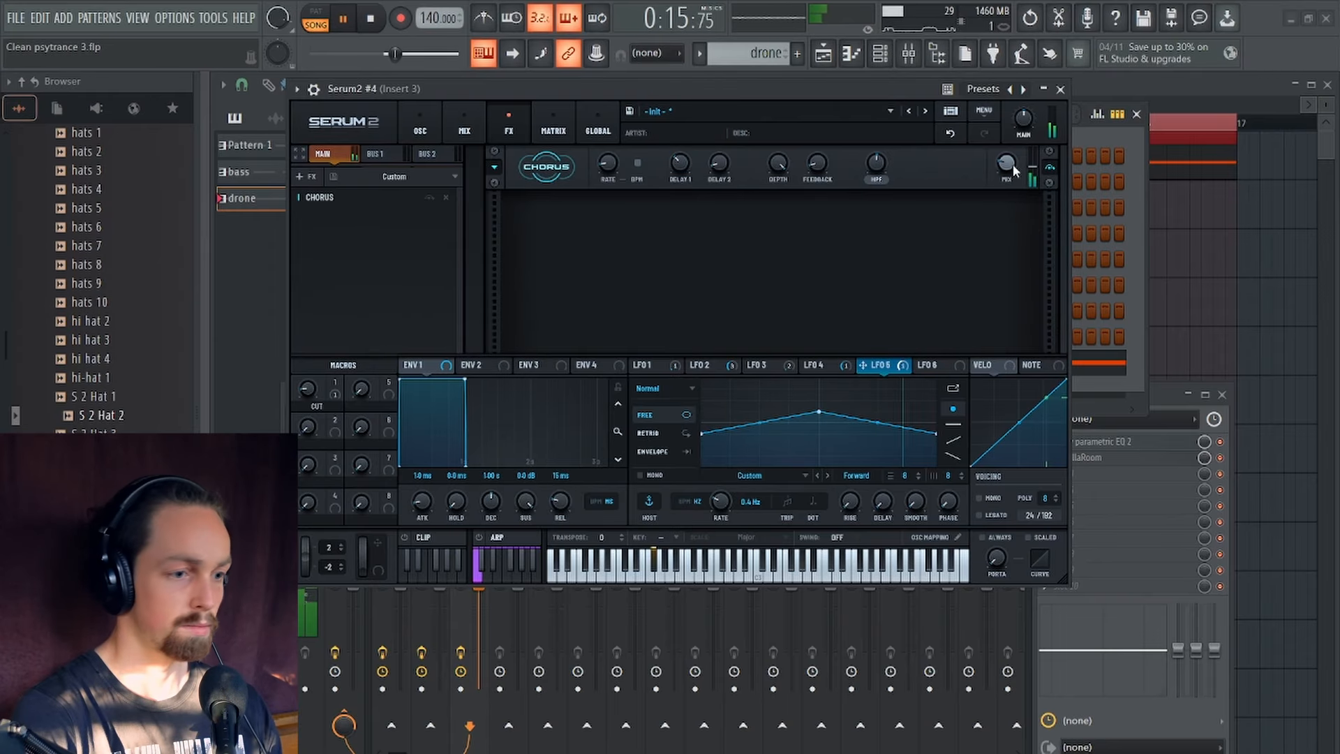
Step: Audition the drone with the chorus and raise the CUT macro to 70
{"action": "key", "text": "space"}
{"action": "key", "text": "space"}
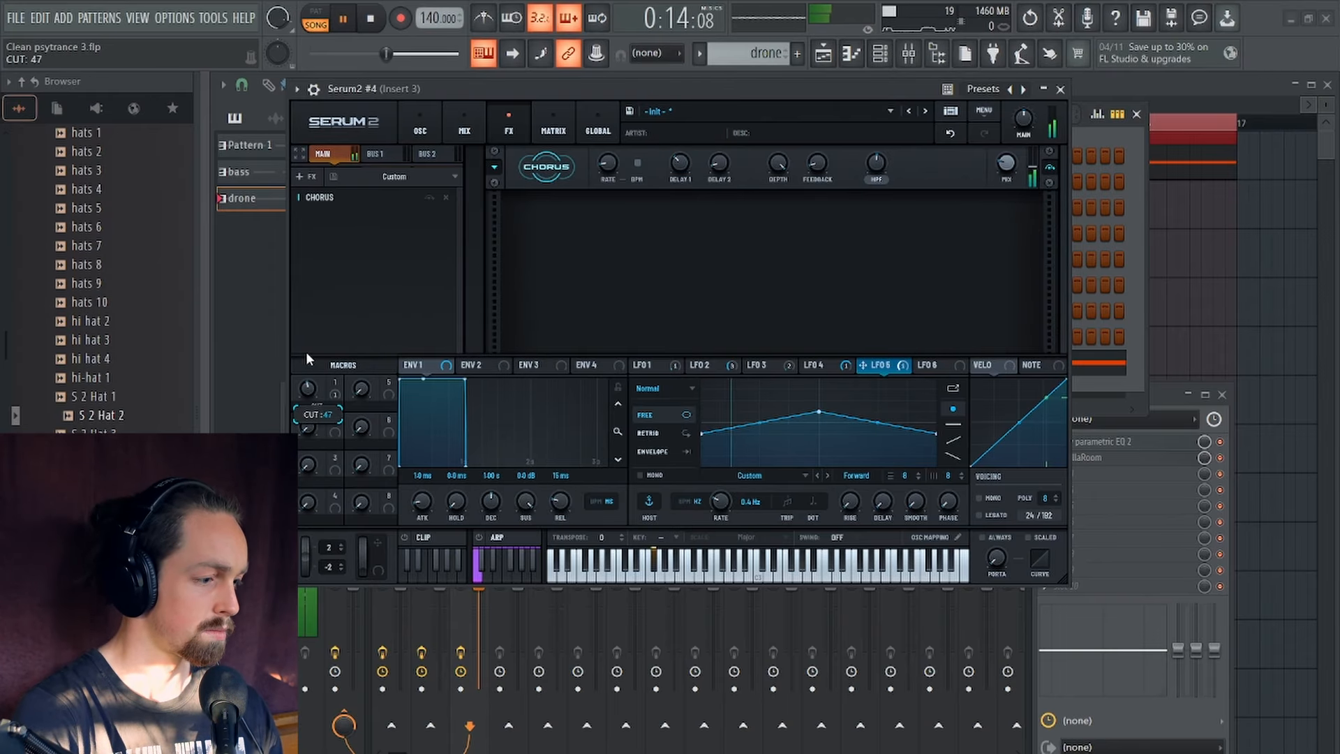
{"action": "left_click_drag", "start_coordinate": [307, 372], "coordinate": [308, 355]}
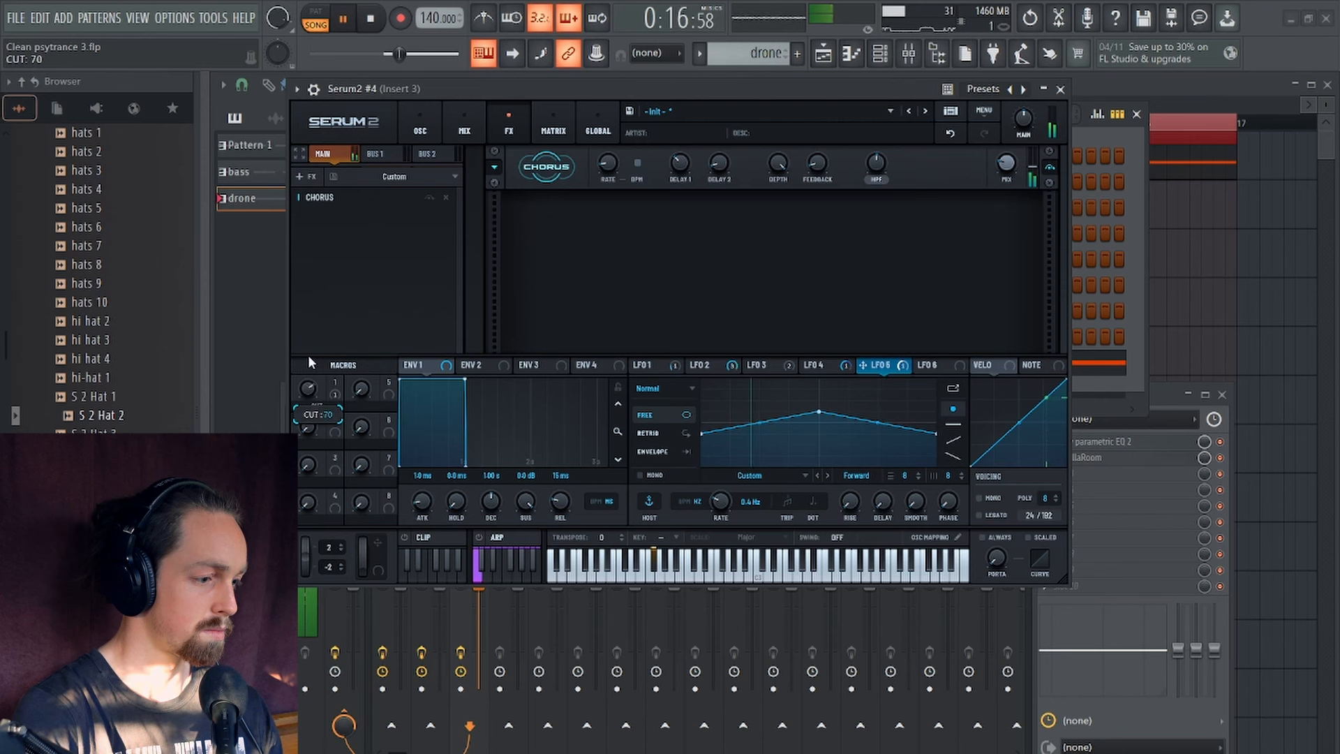
{"action": "key", "text": "space"}
Step: Add an Equalizer with two cut bands and modulate the low band's frequency with LFO 1 and the high band's with LFO 2
{"action": "left_click", "coordinate": [311, 176]}
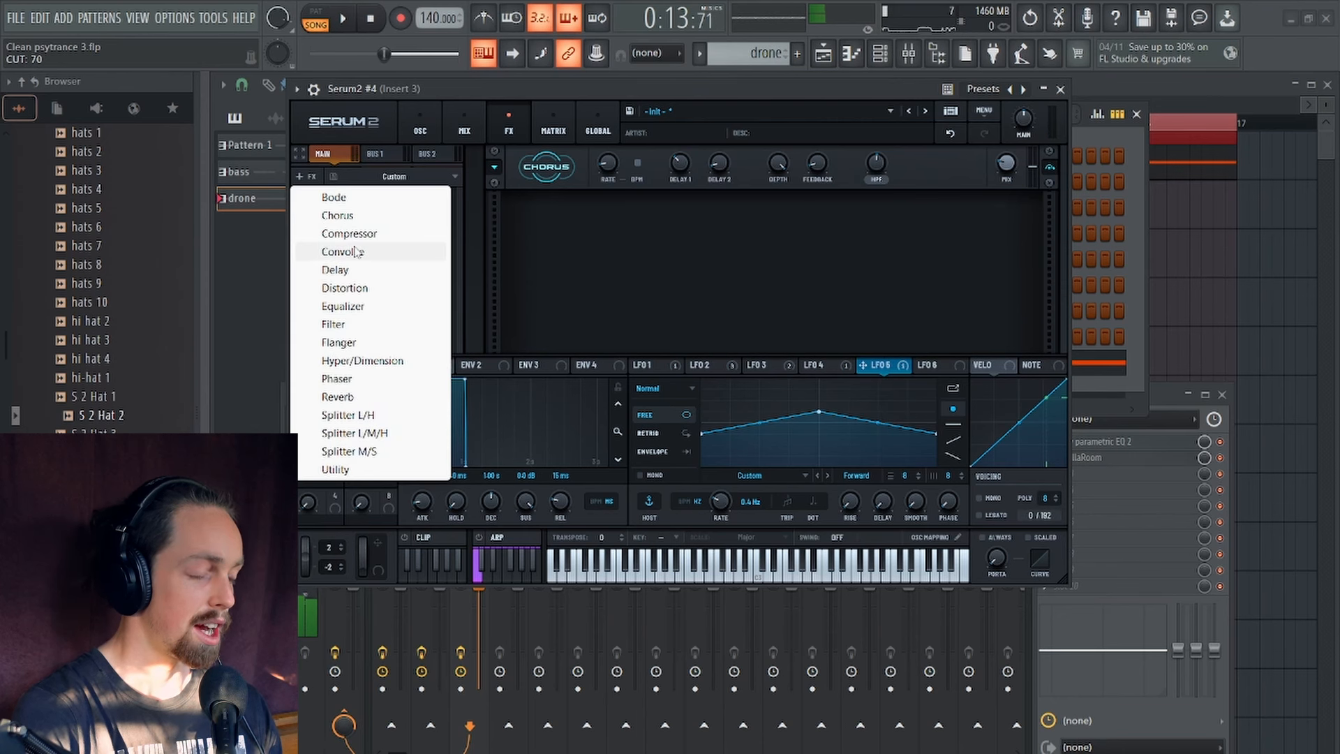
{"action": "left_click", "coordinate": [346, 306]}
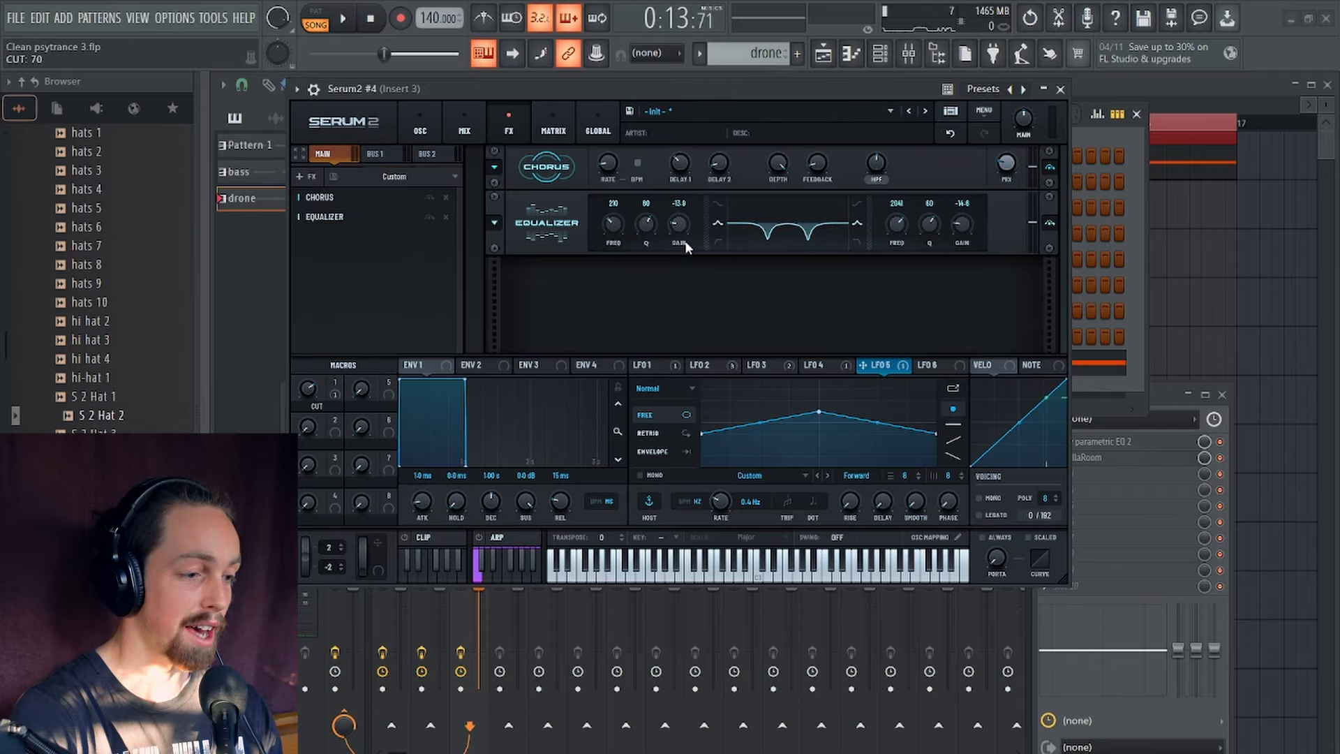
{"action": "left_click", "coordinate": [666, 368]}
{"action": "left_click_drag", "start_coordinate": [666, 368], "coordinate": [608, 237]}
{"action": "left_click_drag", "start_coordinate": [713, 370], "coordinate": [897, 223]}
Step: Play the drone while adjusting the equalizer high band's frequency and its LFO 2 modulation depth
{"action": "key", "text": "space"}
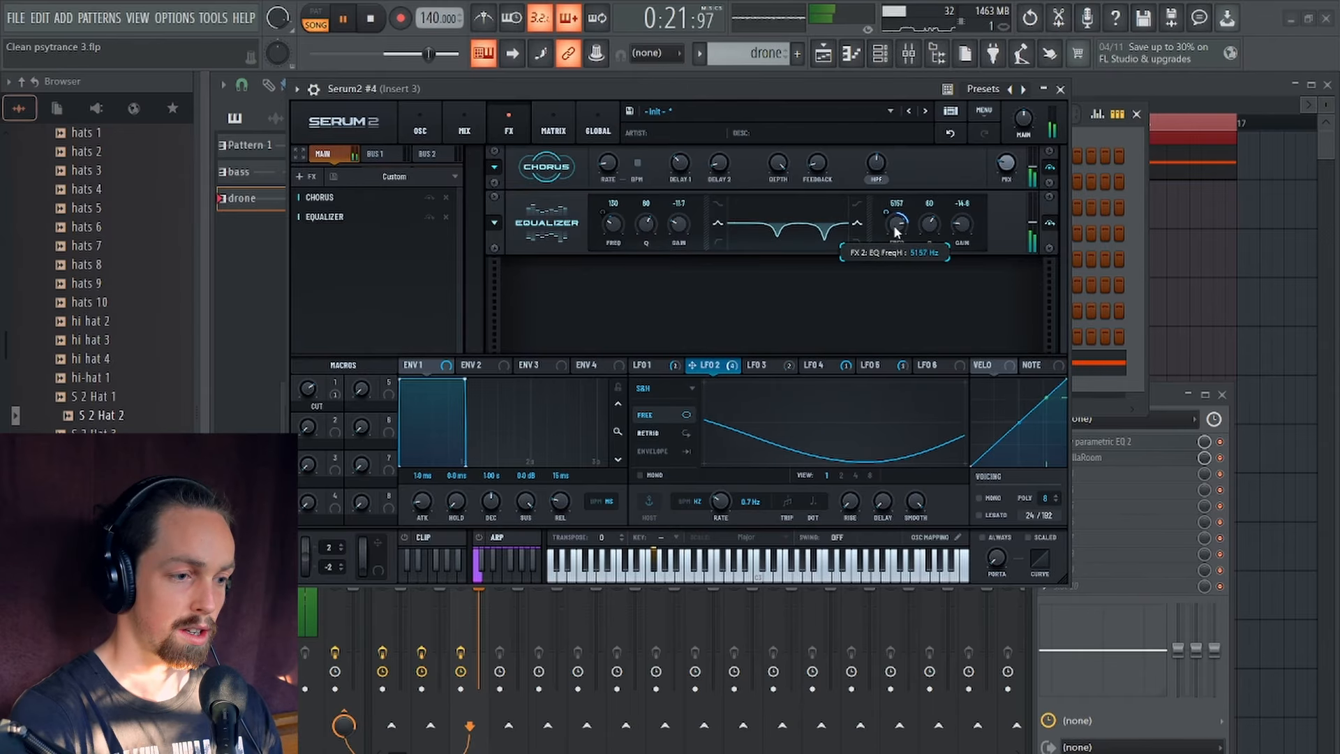
{"action": "key", "text": "space"}
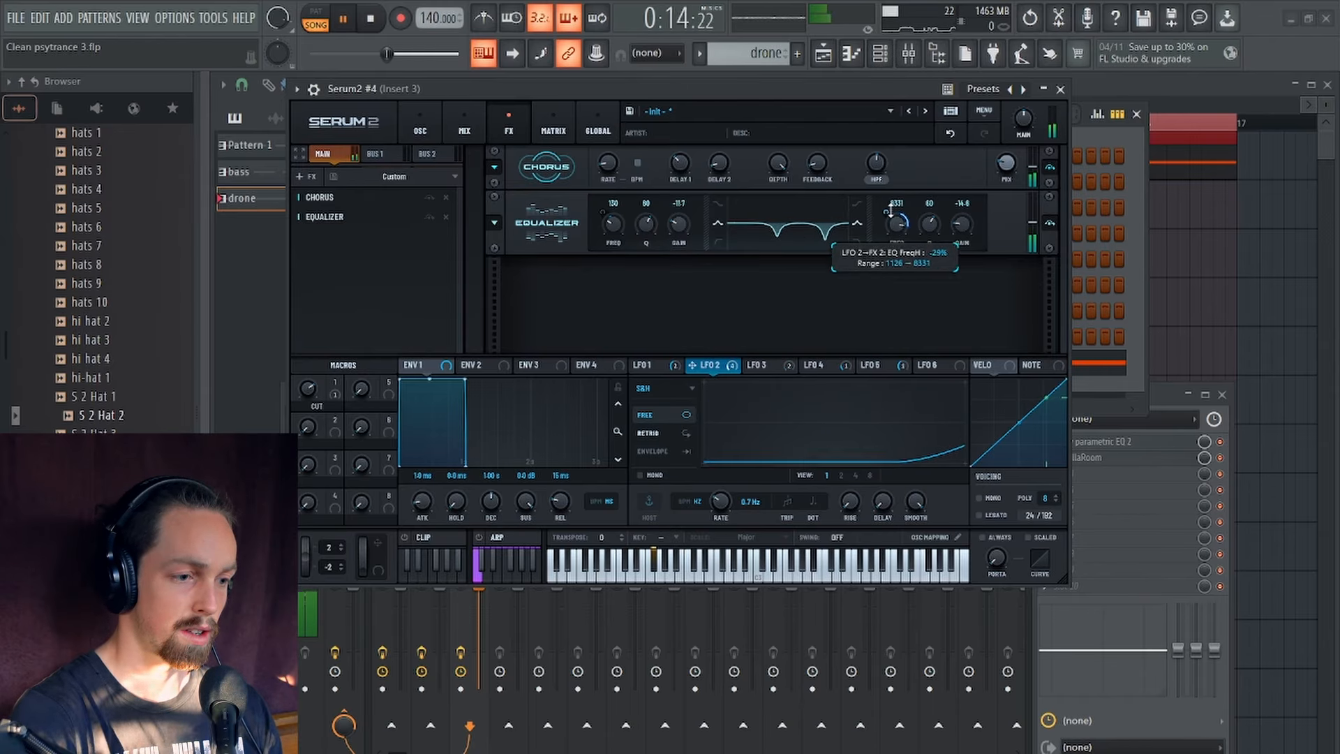
{"action": "left_click_drag", "start_coordinate": [895, 232], "coordinate": [894, 229]}
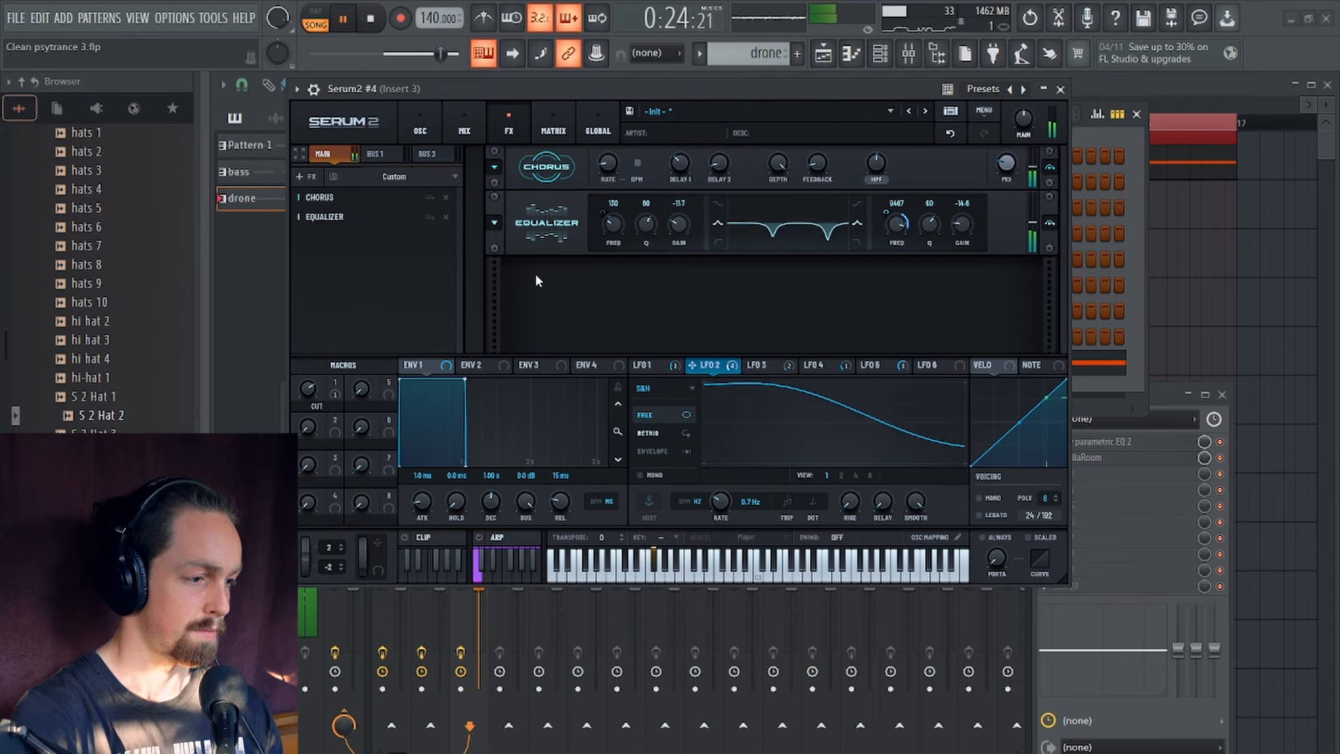
{"action": "key", "text": "space"}
Step: Add a Flanger effect, set its mix to 24% and audition the drone
{"action": "left_click", "coordinate": [310, 178]}
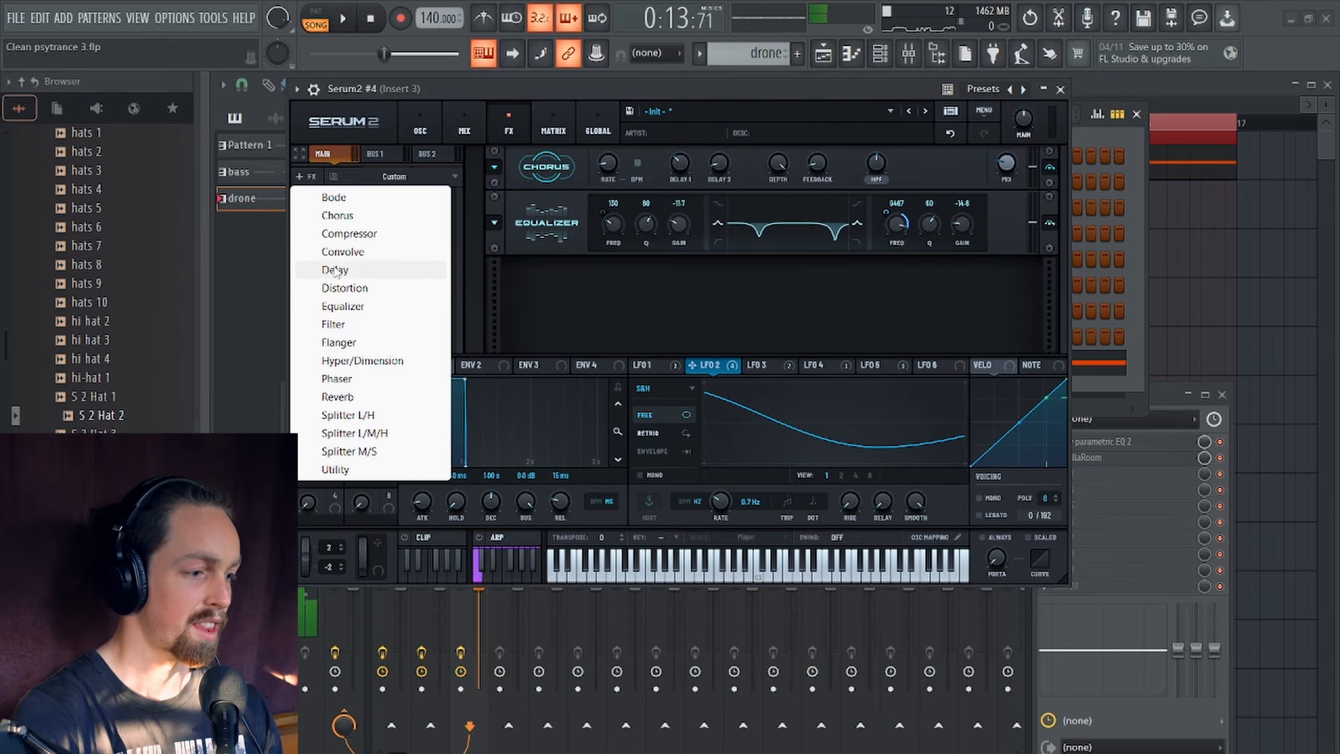
{"action": "left_click", "coordinate": [338, 342]}
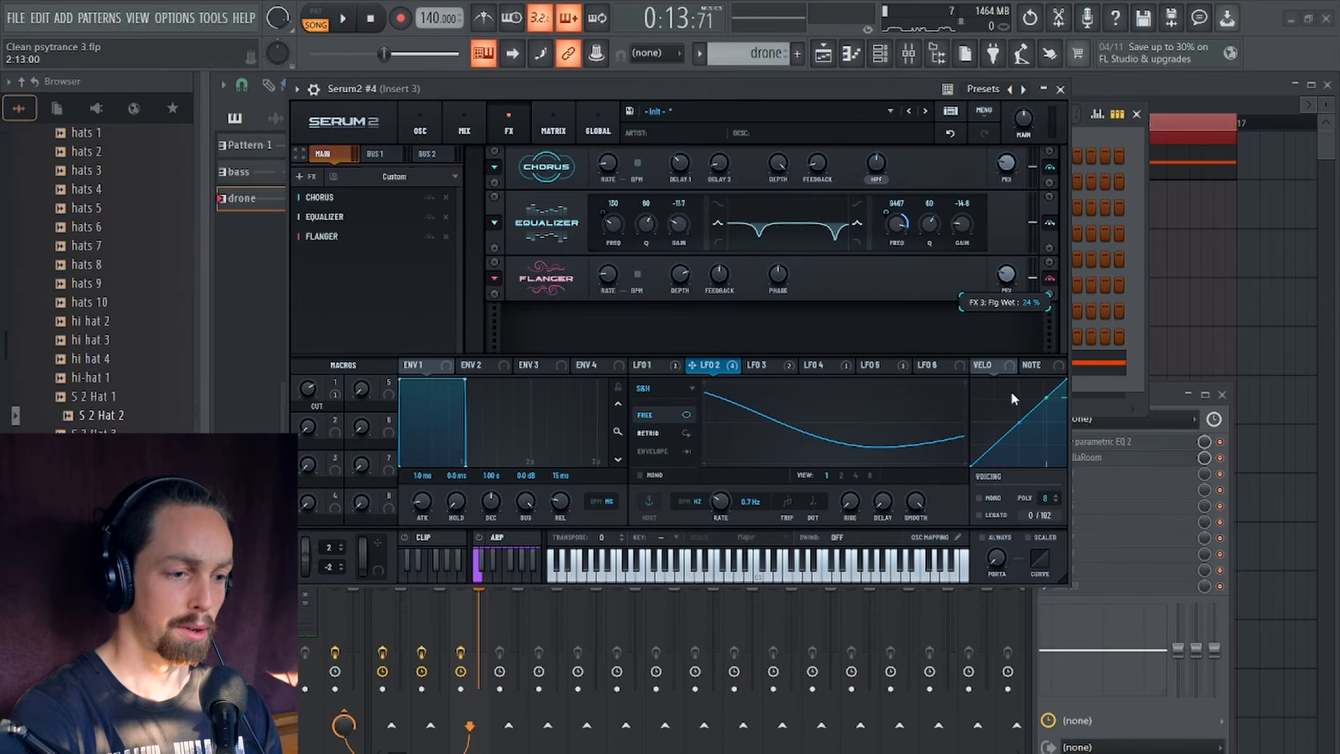
{"action": "left_click_drag", "start_coordinate": [811, 84], "coordinate": [801, 68]}
{"action": "key", "text": "space"}
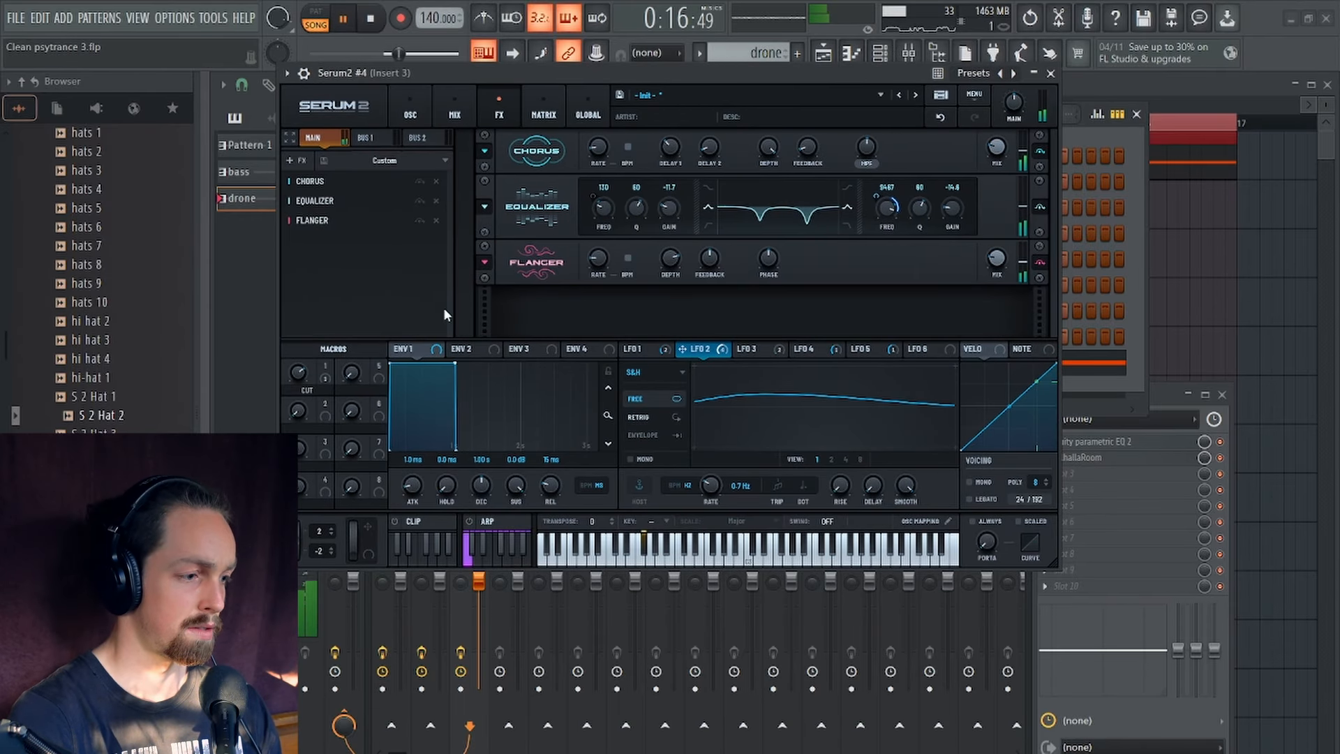
{"action": "key", "text": "space"}
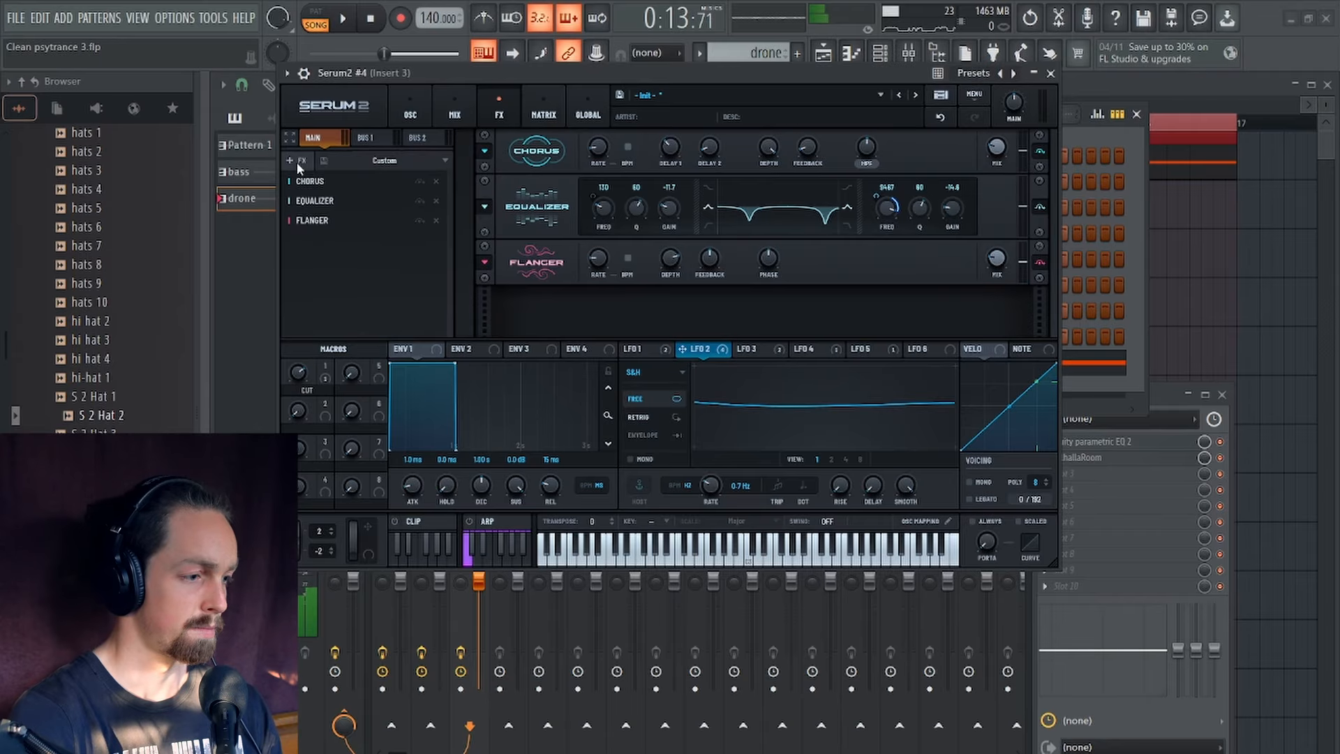
Step: Add a Phaser effect with 18 poles and a 55% mix, and audition the drone
{"action": "left_click", "coordinate": [297, 165]}
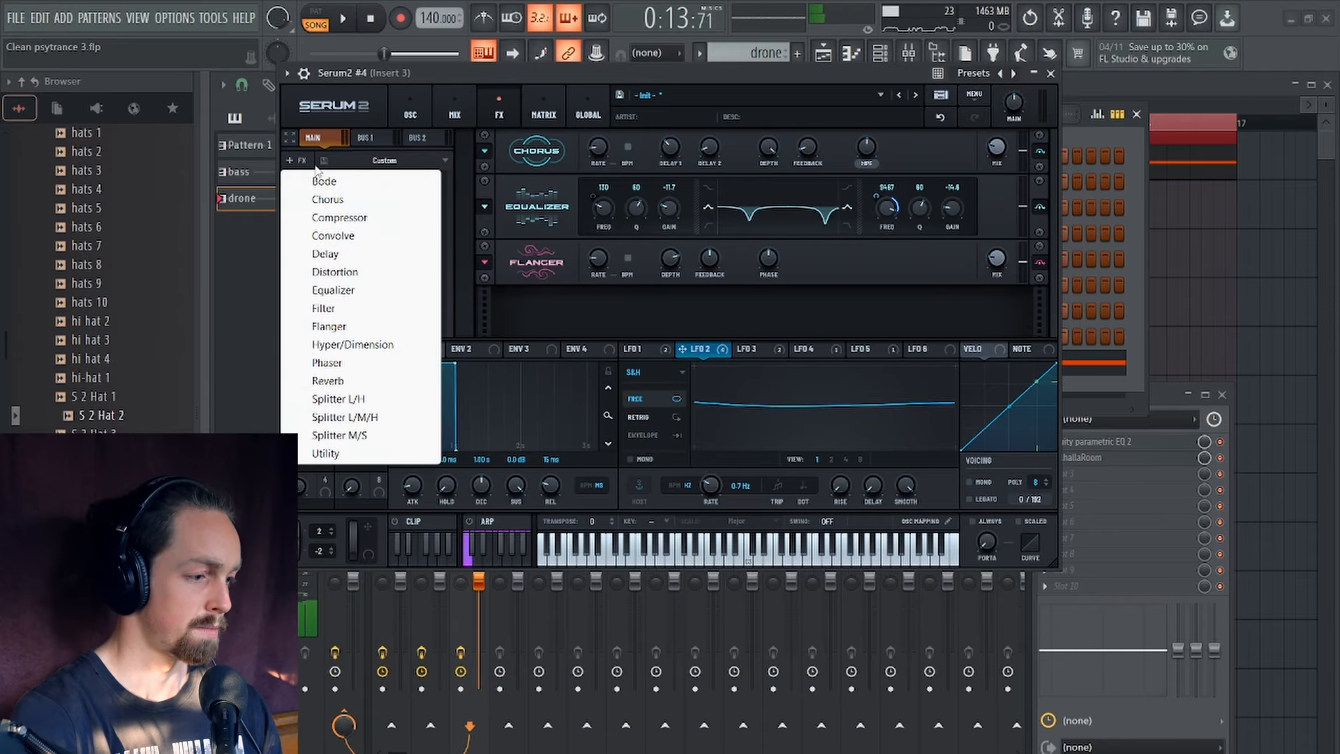
{"action": "left_click", "coordinate": [347, 362]}
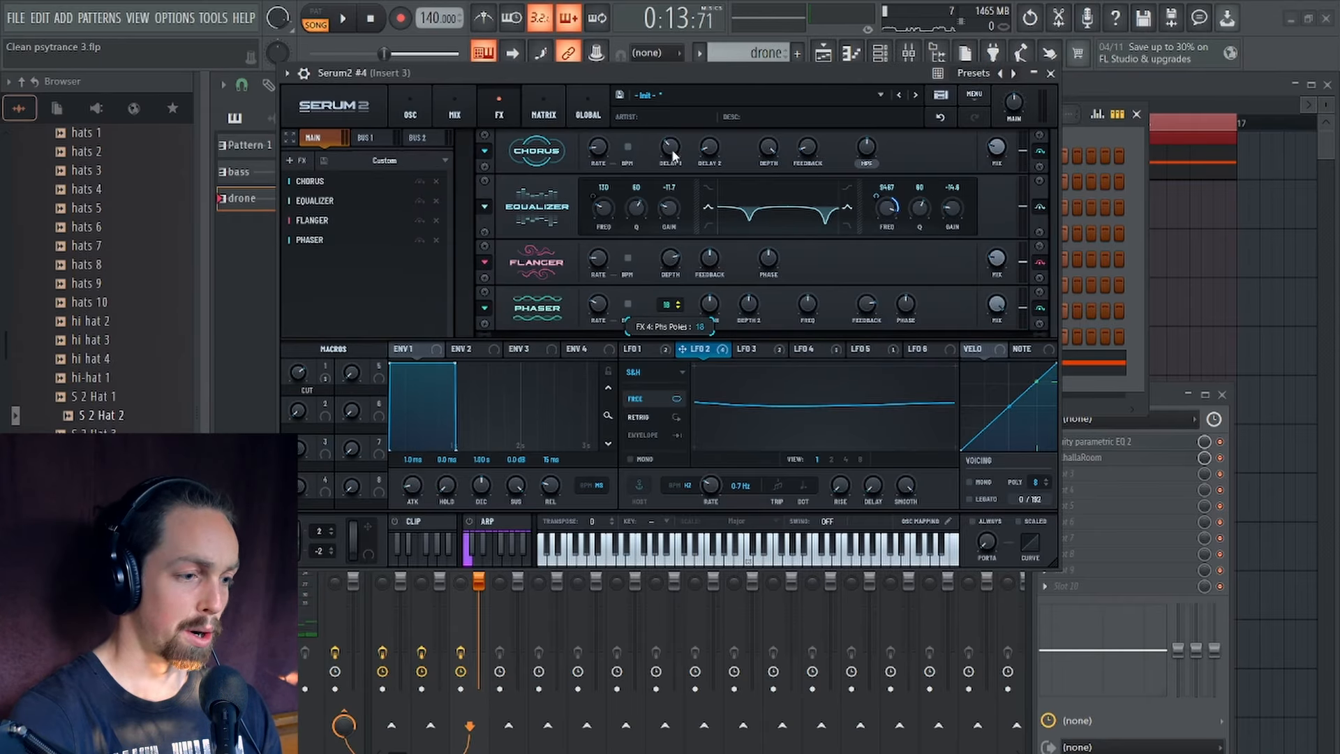
{"action": "key", "text": "space"}
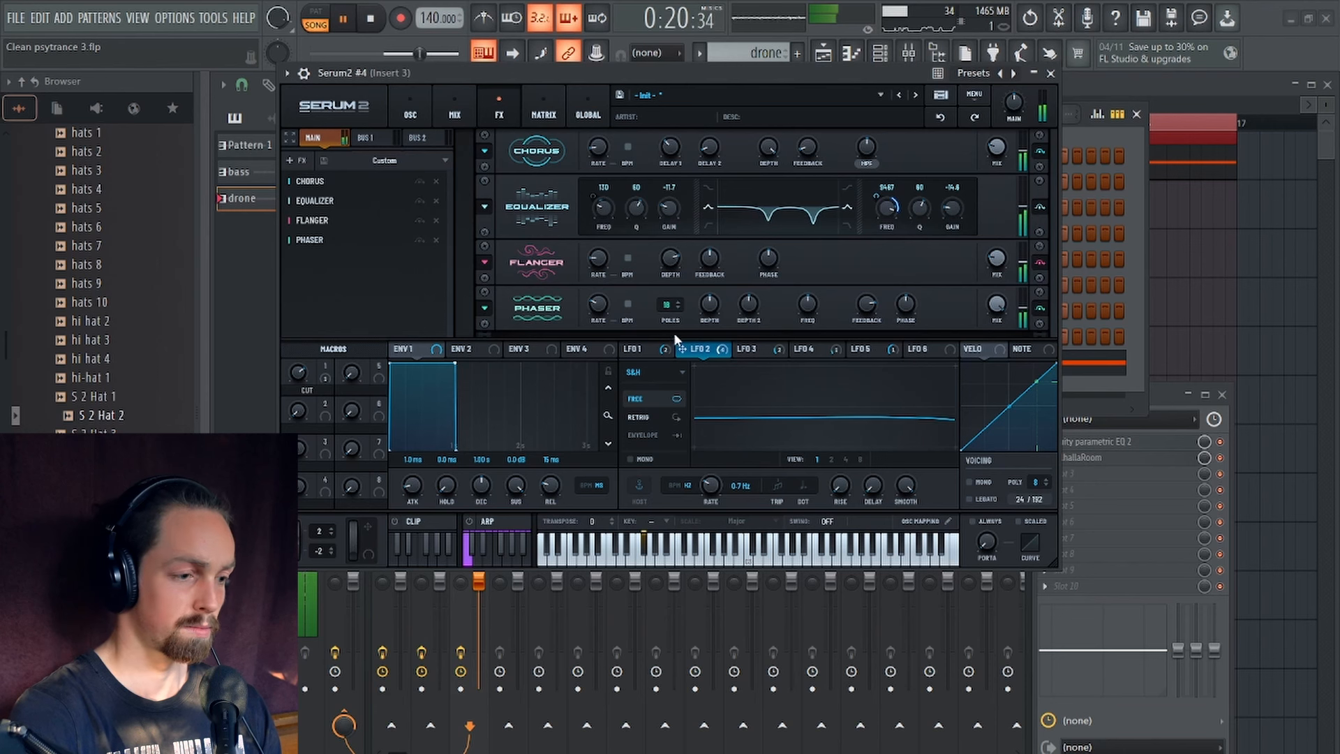
{"action": "key", "text": "space"}
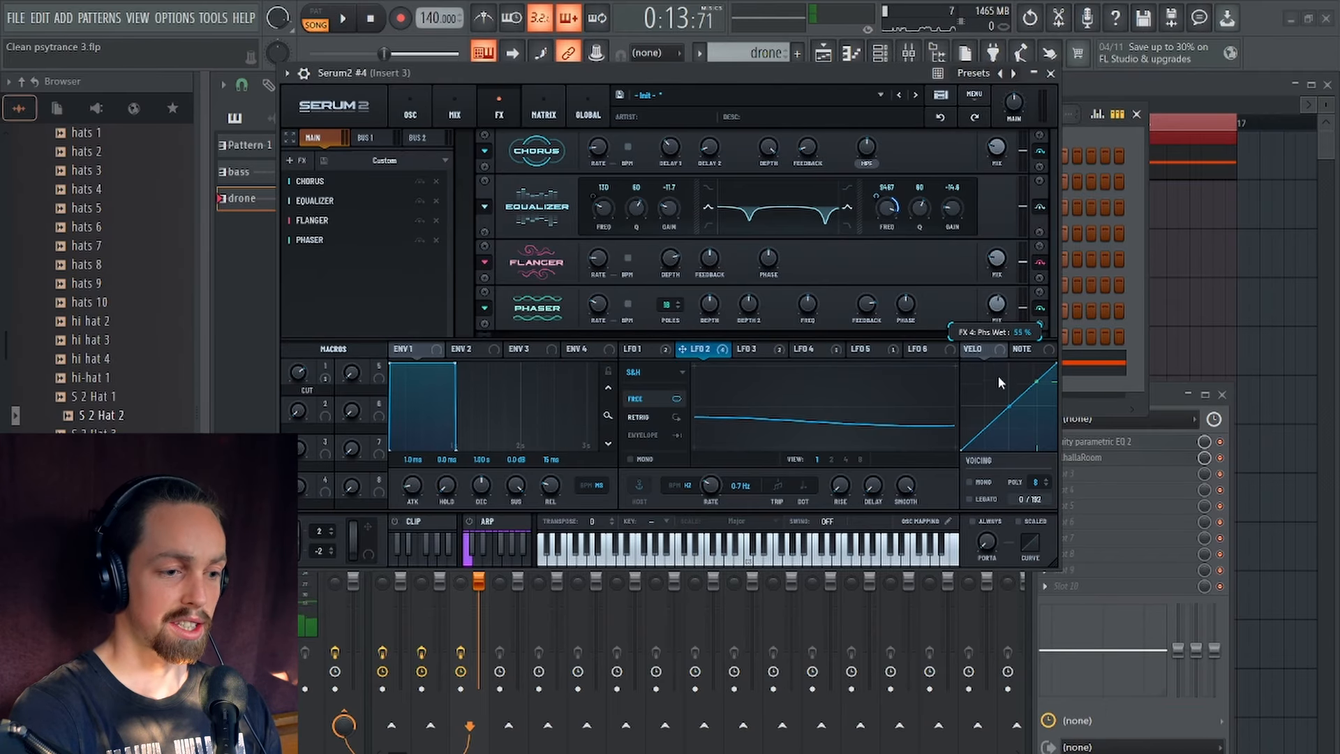
Step: Modulate the Phaser's frequency with LFO 1 and audition the drone before and after the change
{"action": "key", "text": "space"}
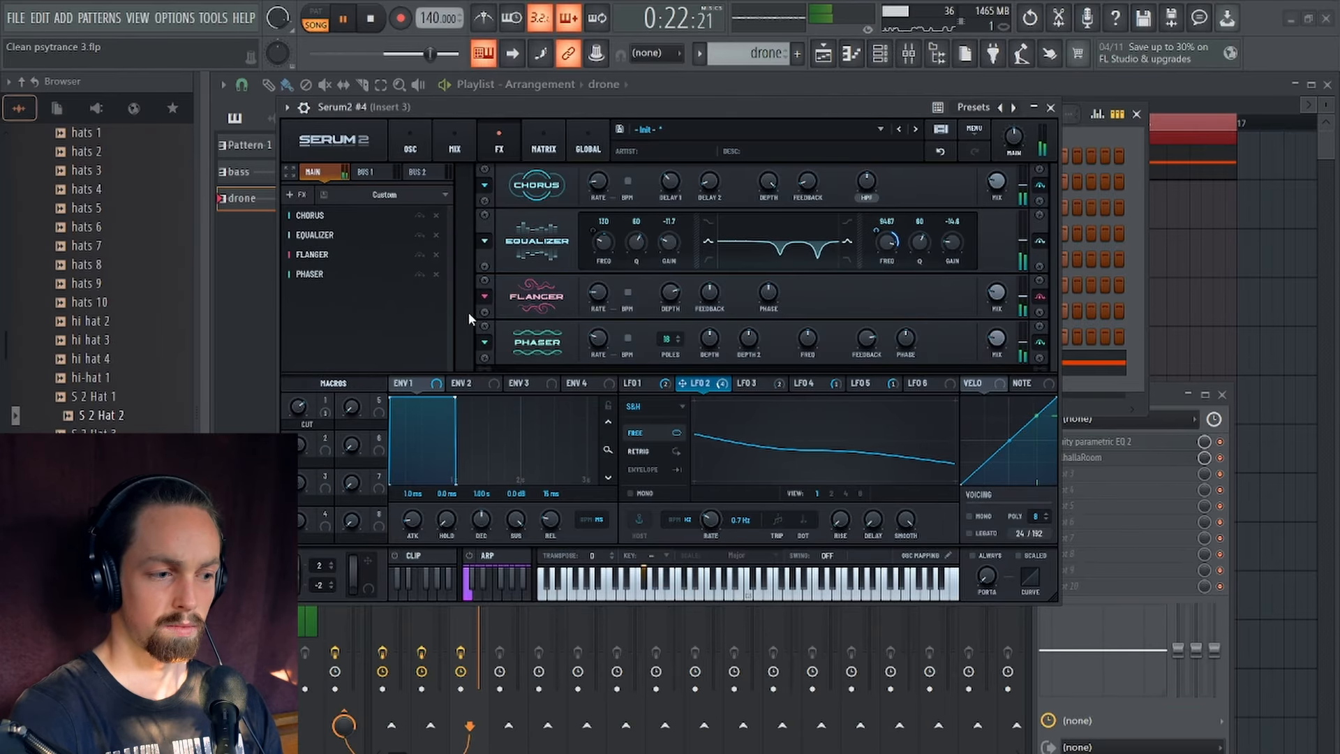
{"action": "key", "text": "space"}
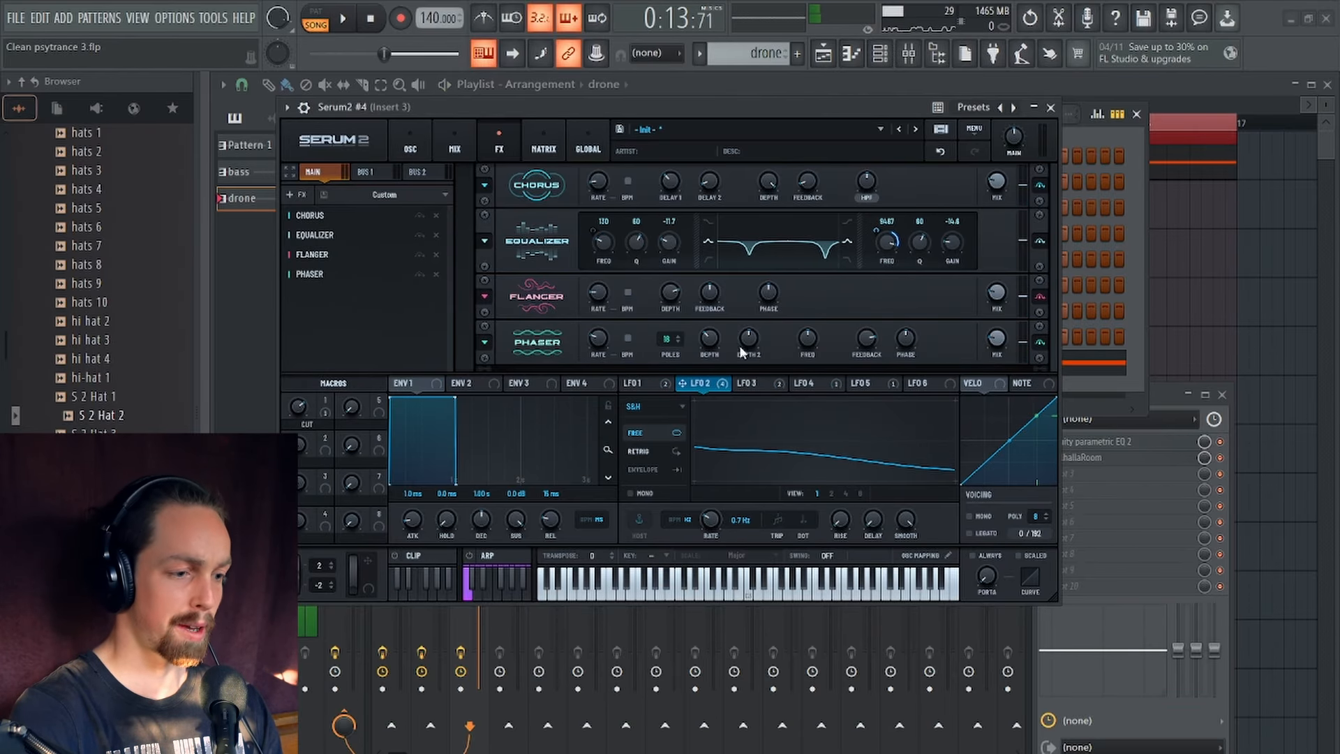
{"action": "key", "text": "space"}
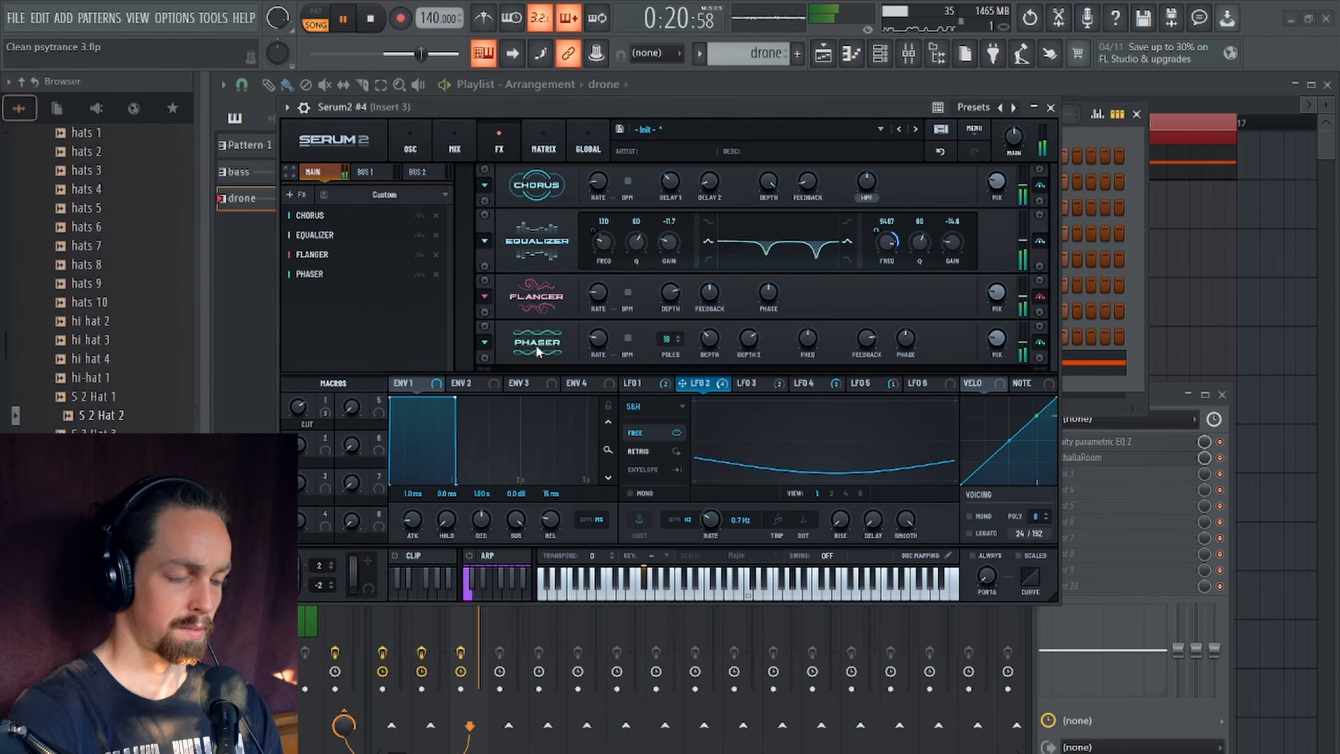
{"action": "key", "text": "space"}
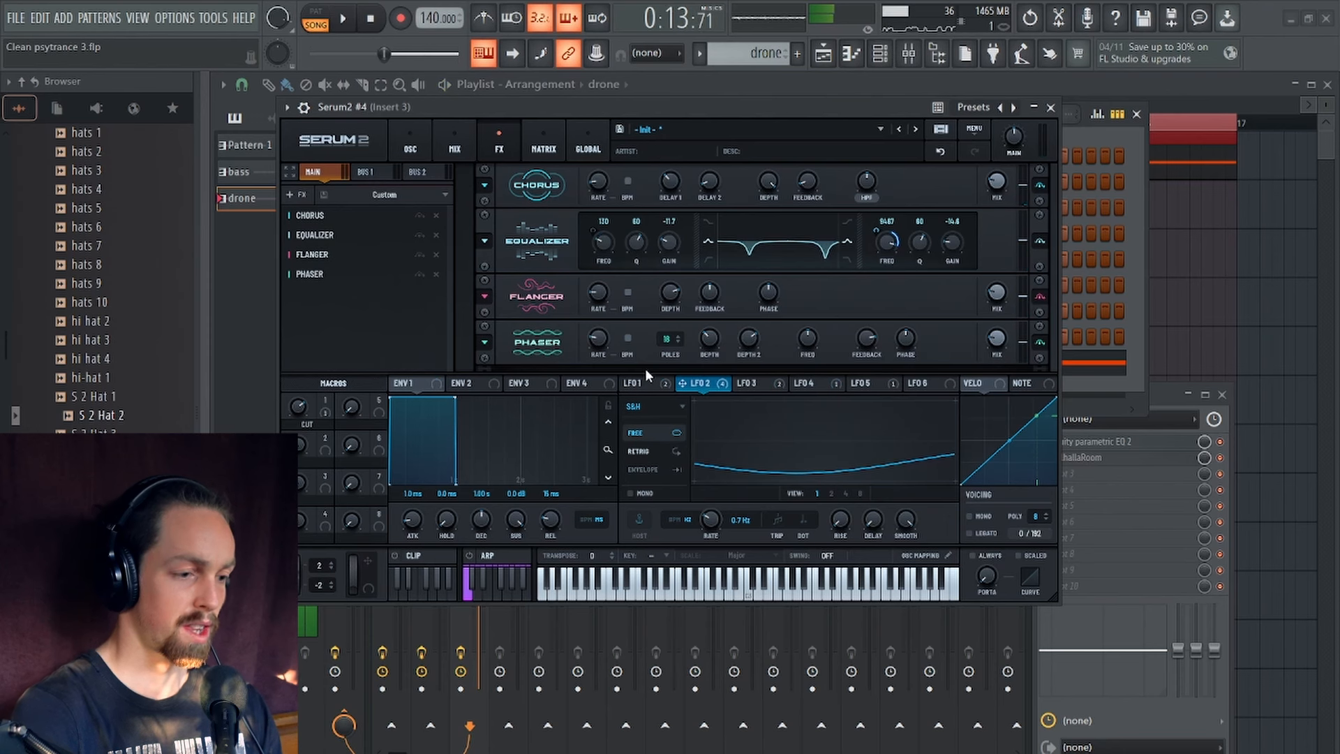
{"action": "left_click", "coordinate": [674, 394]}
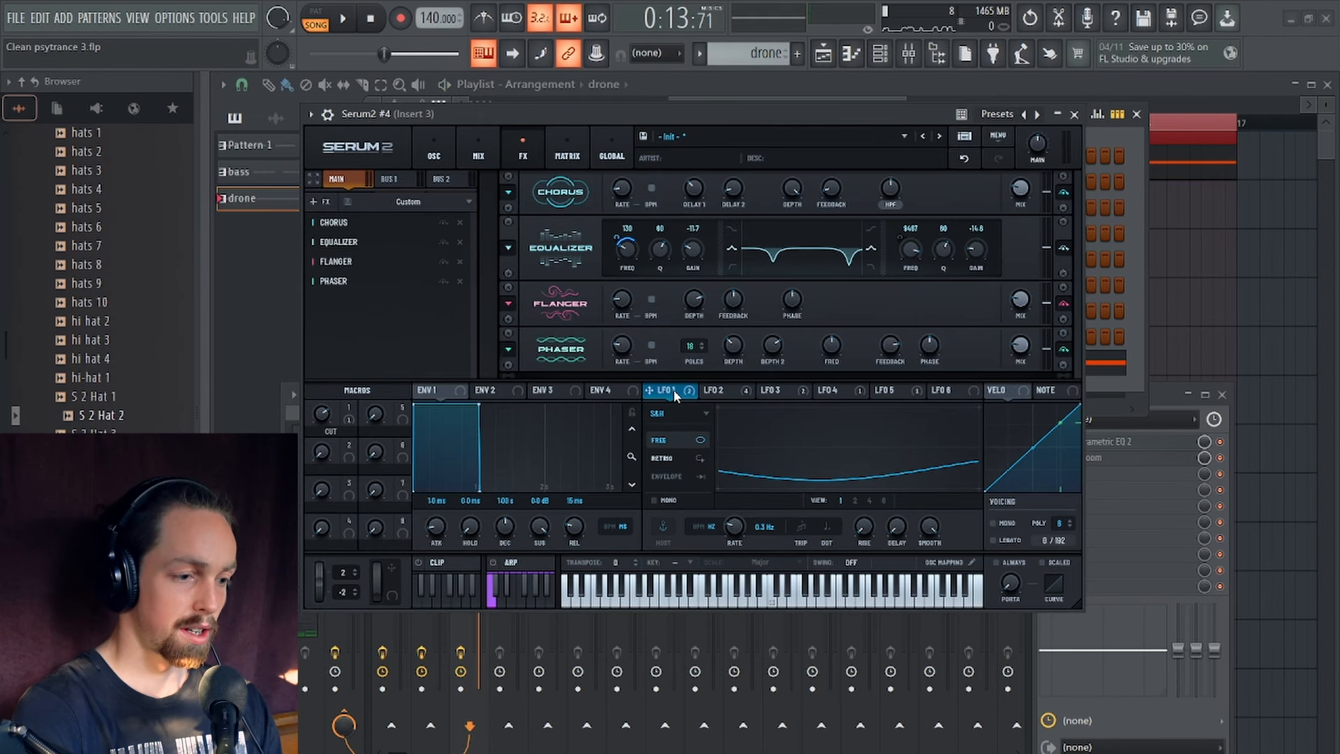
{"action": "left_click_drag", "start_coordinate": [674, 393], "coordinate": [830, 388]}
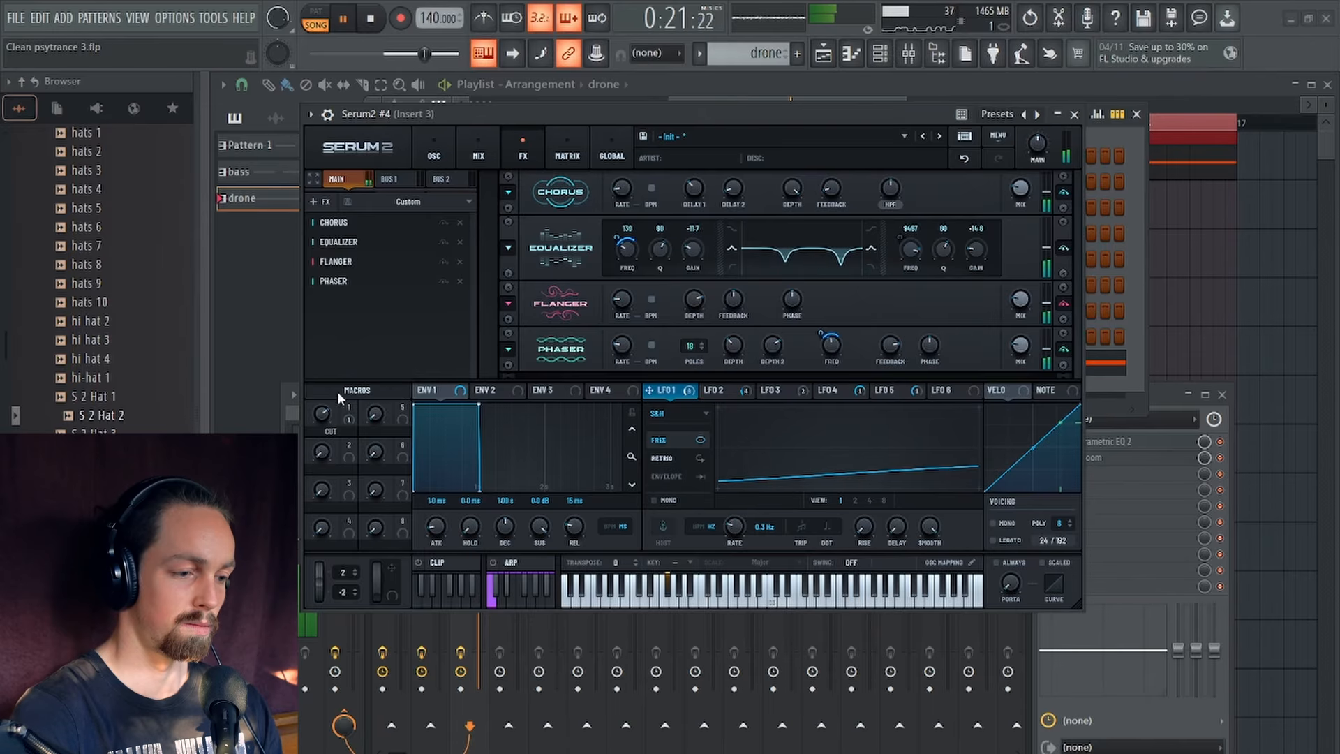
{"action": "key", "text": "space"}
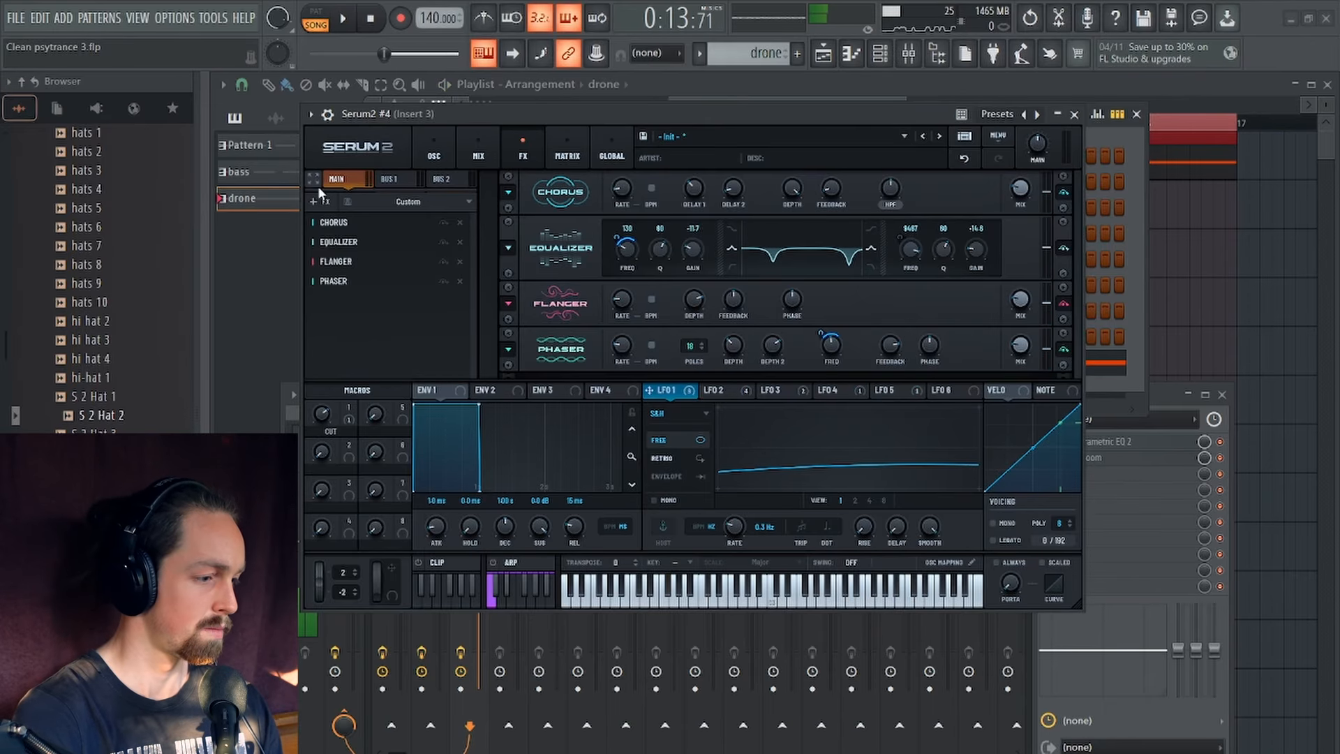
Step: Add a Hyper/Dimension effect with 7 unison voices, adjust the Hyper detune and mix, and audition the drone
{"action": "left_click", "coordinate": [315, 201]}
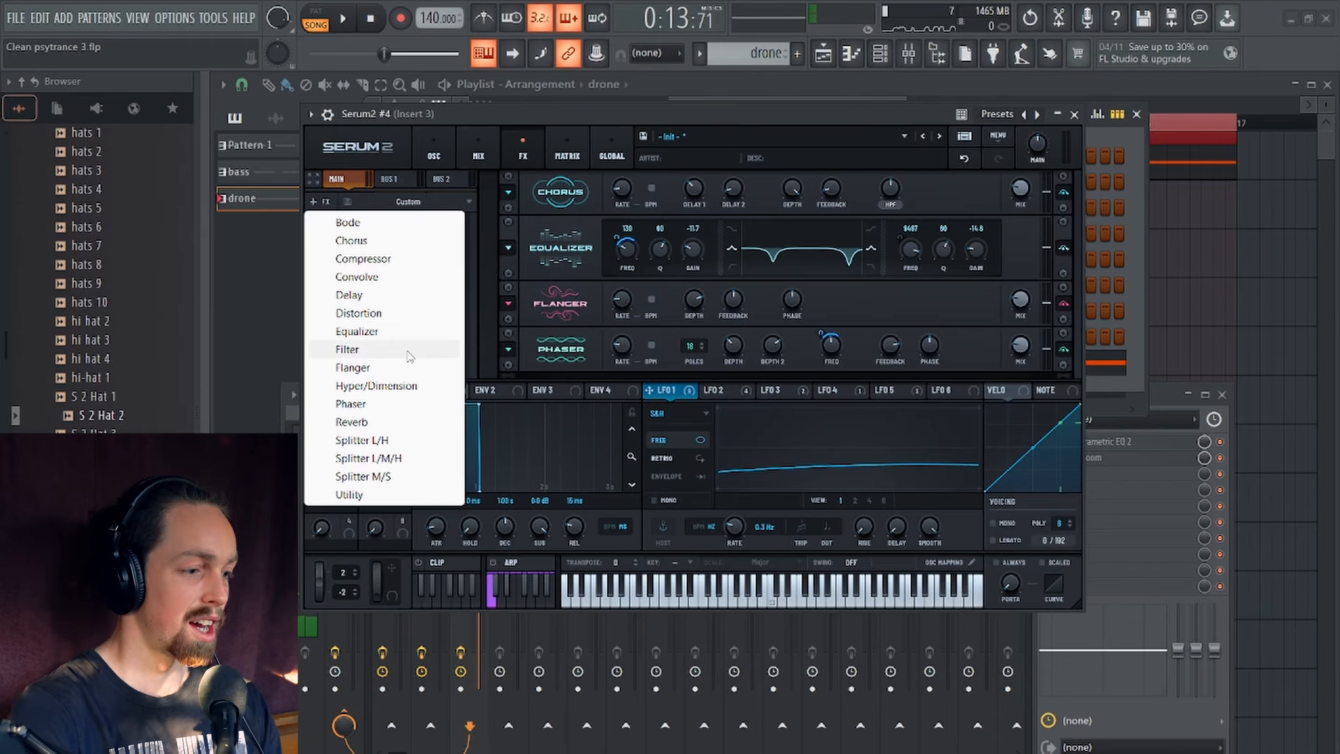
{"action": "left_click", "coordinate": [403, 386]}
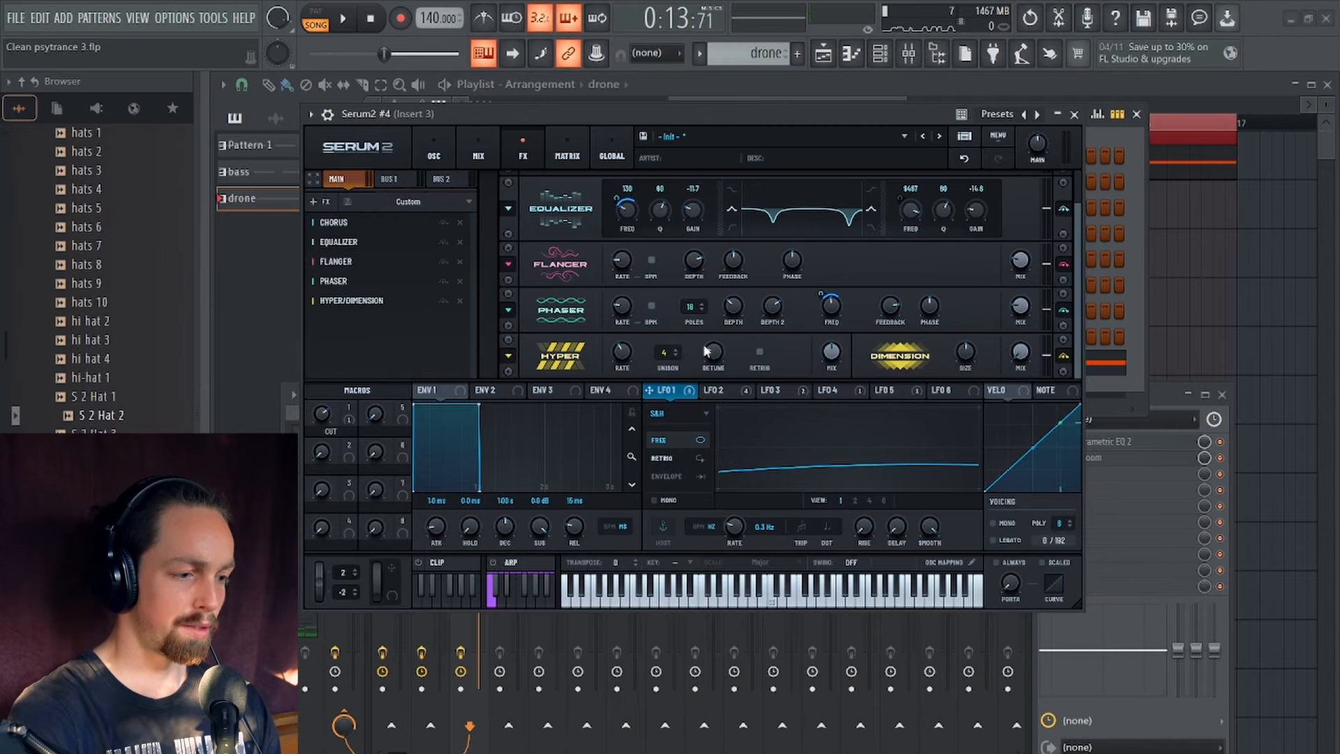
{"action": "left_click_drag", "start_coordinate": [667, 354], "coordinate": [667, 300]}
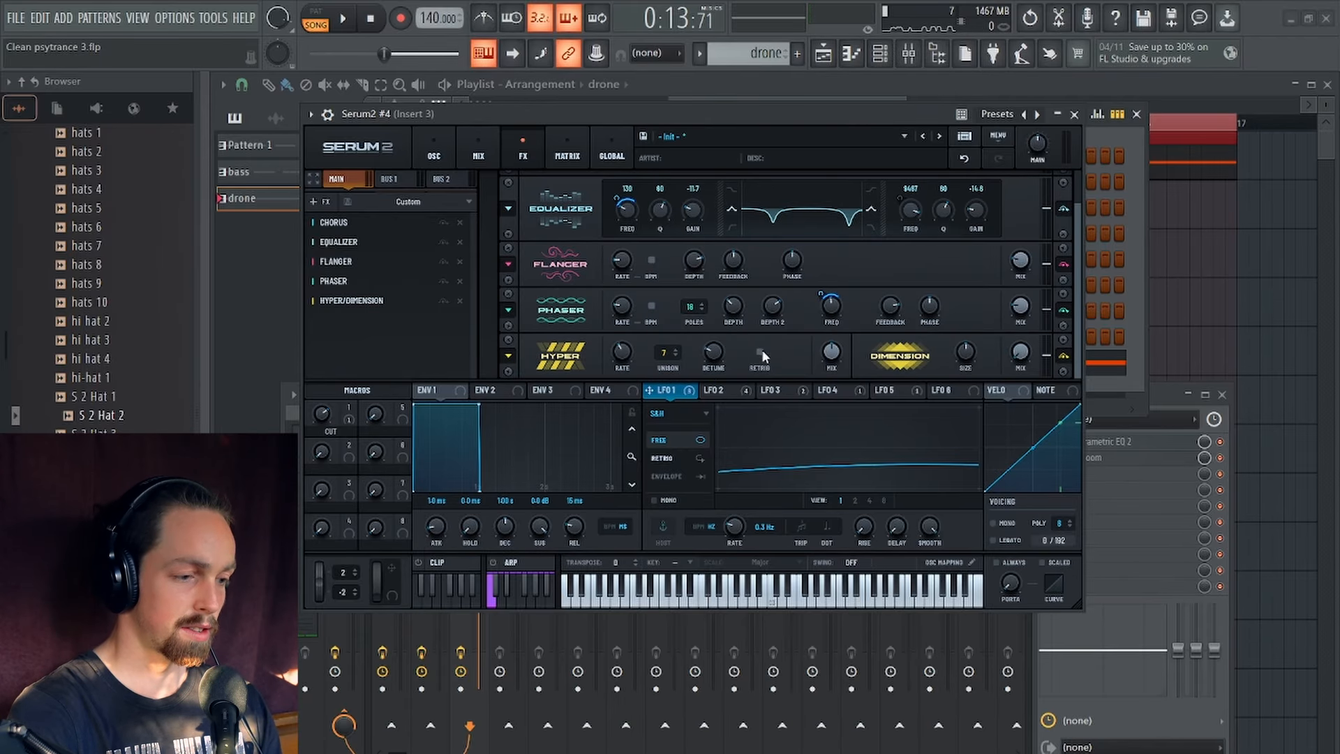
{"action": "key", "text": "space"}
{"action": "left_click_drag", "start_coordinate": [712, 348], "coordinate": [712, 344]}
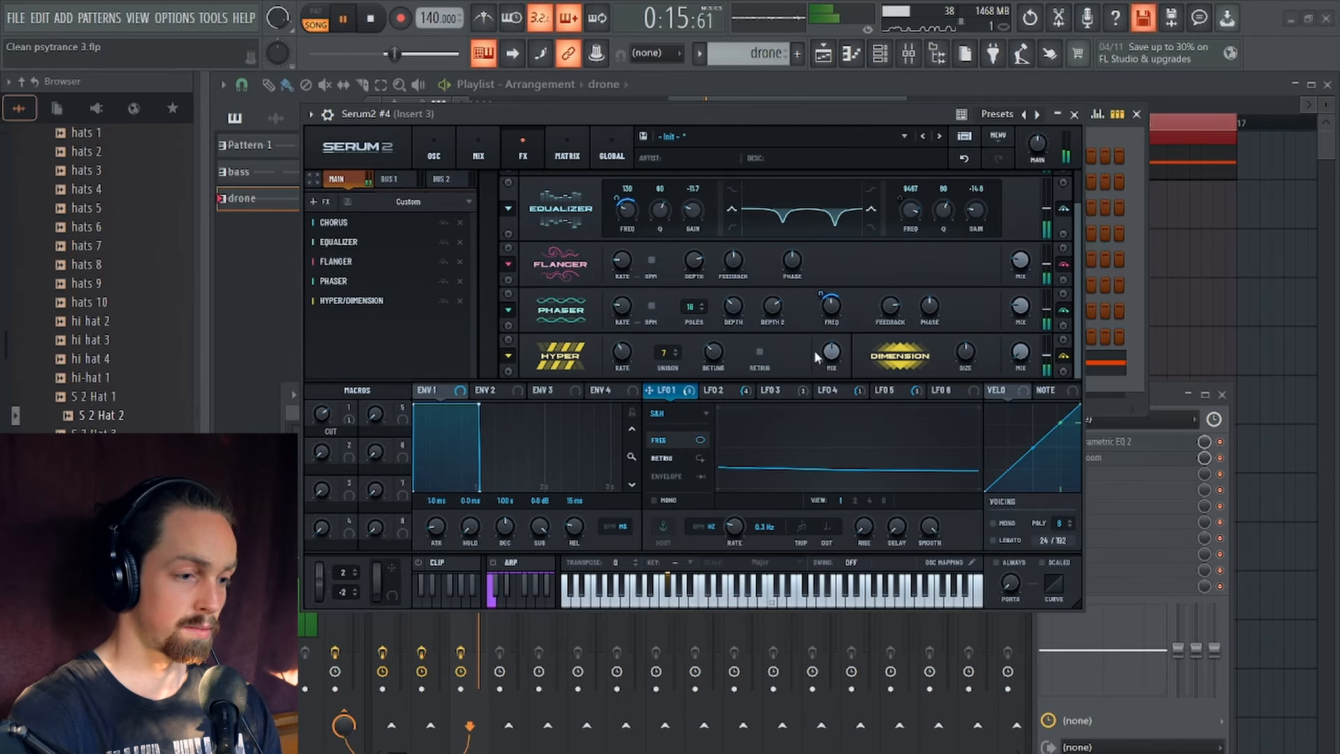
{"action": "left_click_drag", "start_coordinate": [831, 369], "coordinate": [829, 388]}
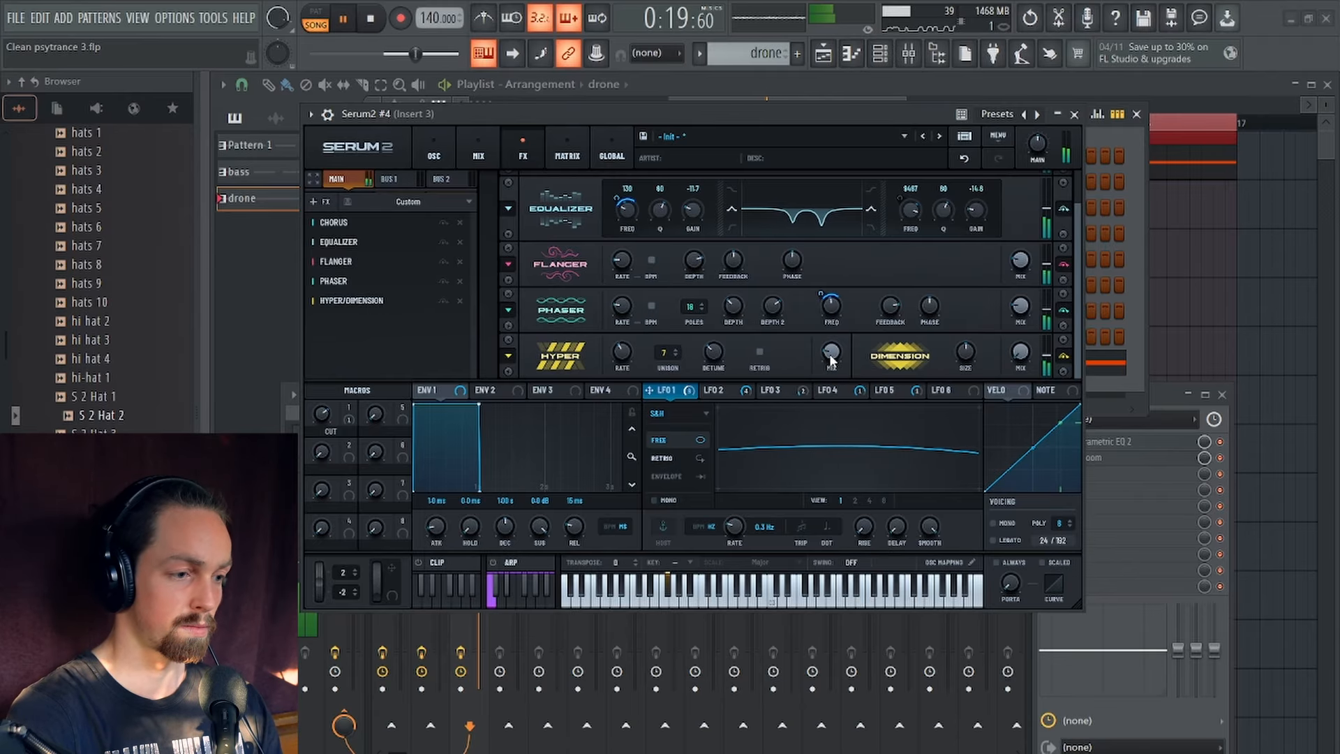
{"action": "left_click_drag", "start_coordinate": [703, 124], "coordinate": [698, 109]}
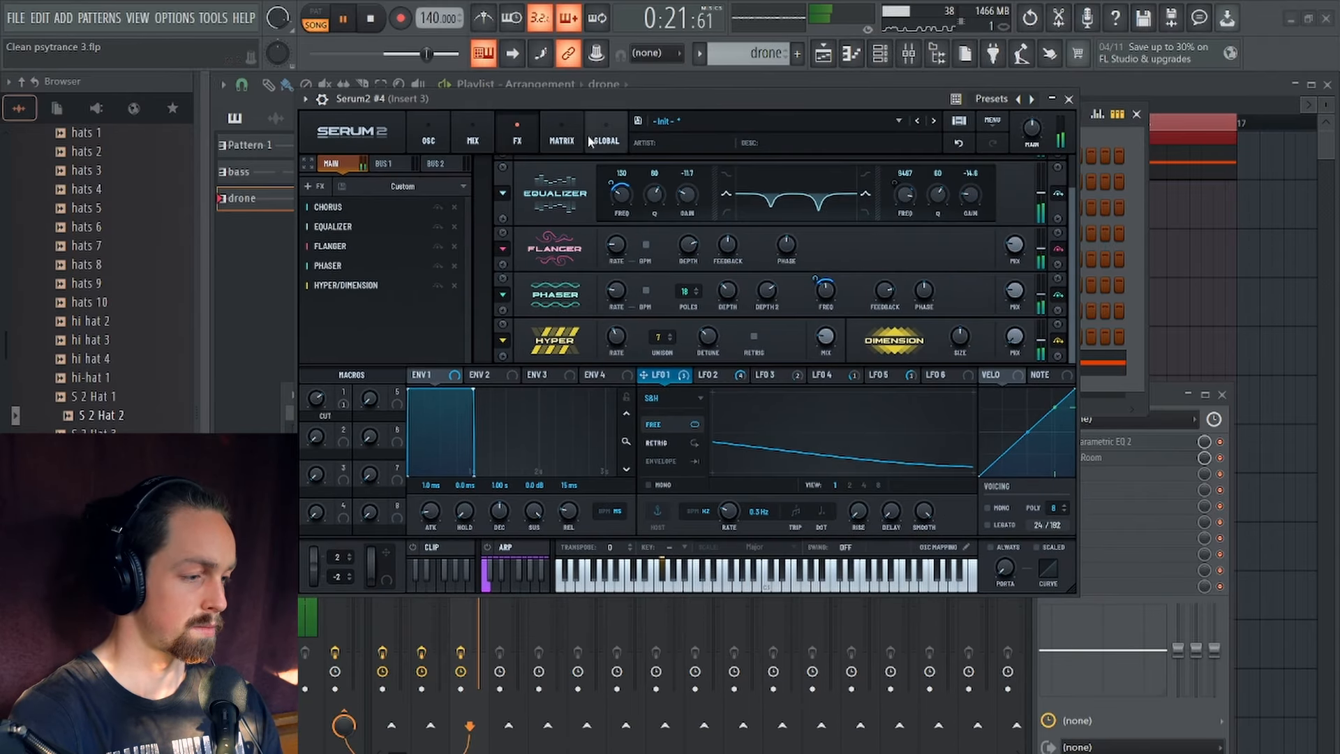
{"action": "key", "text": "space"}
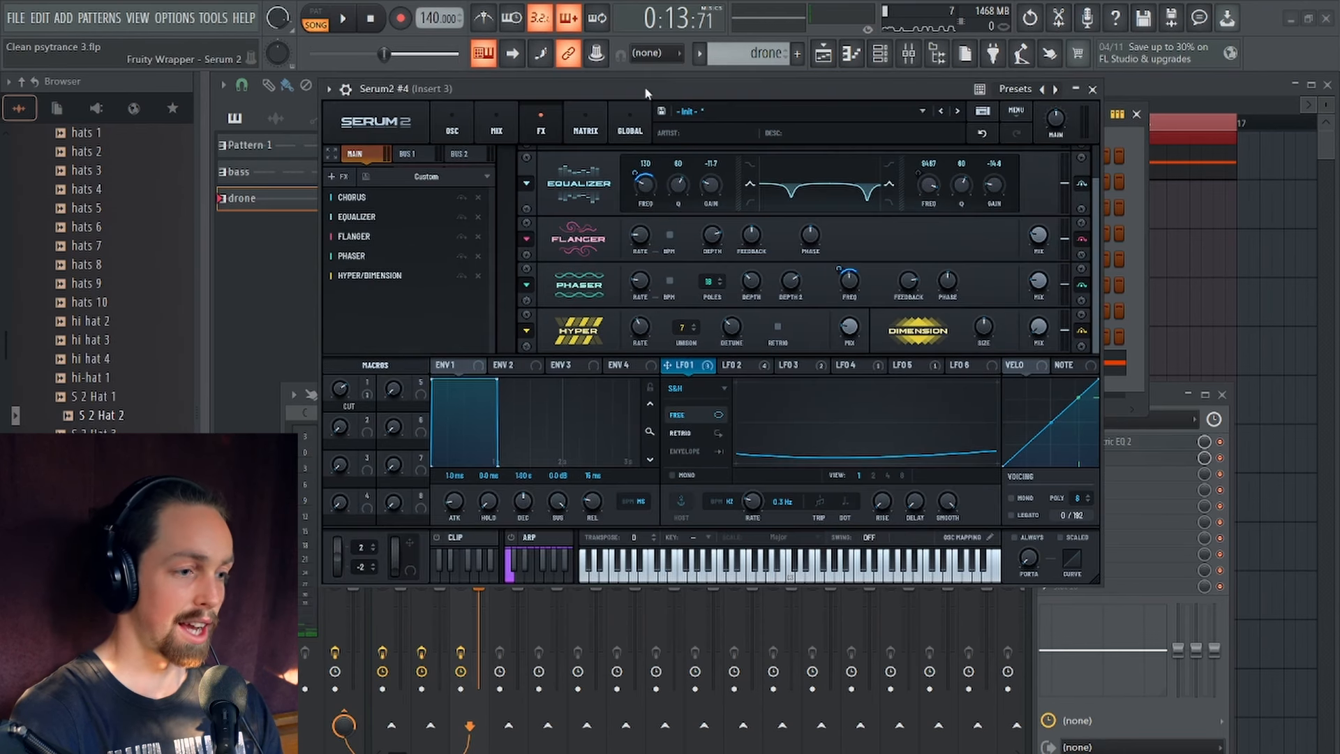
Step: Add a Delay effect, shift its filter towards higher frequencies and set its mix to about 31%
{"action": "left_click_drag", "start_coordinate": [645, 90], "coordinate": [667, 77]}
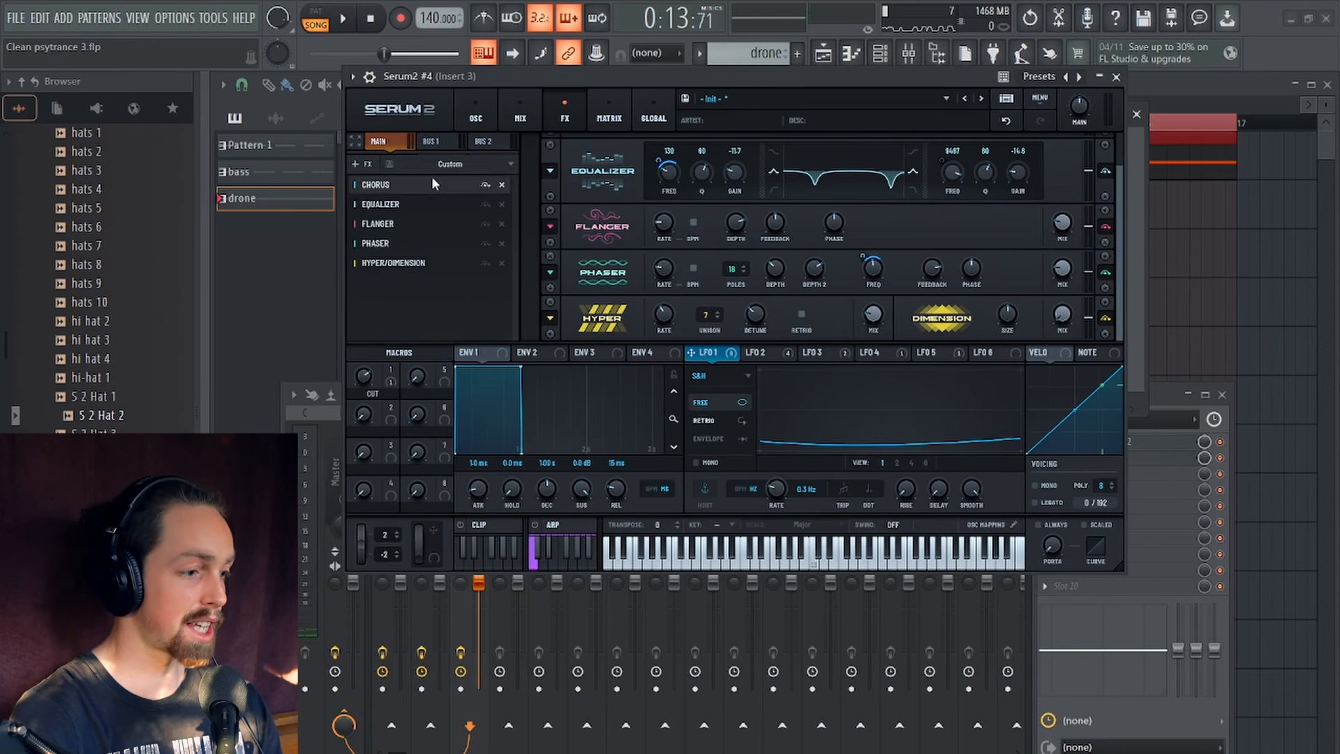
{"action": "left_click", "coordinate": [365, 166]}
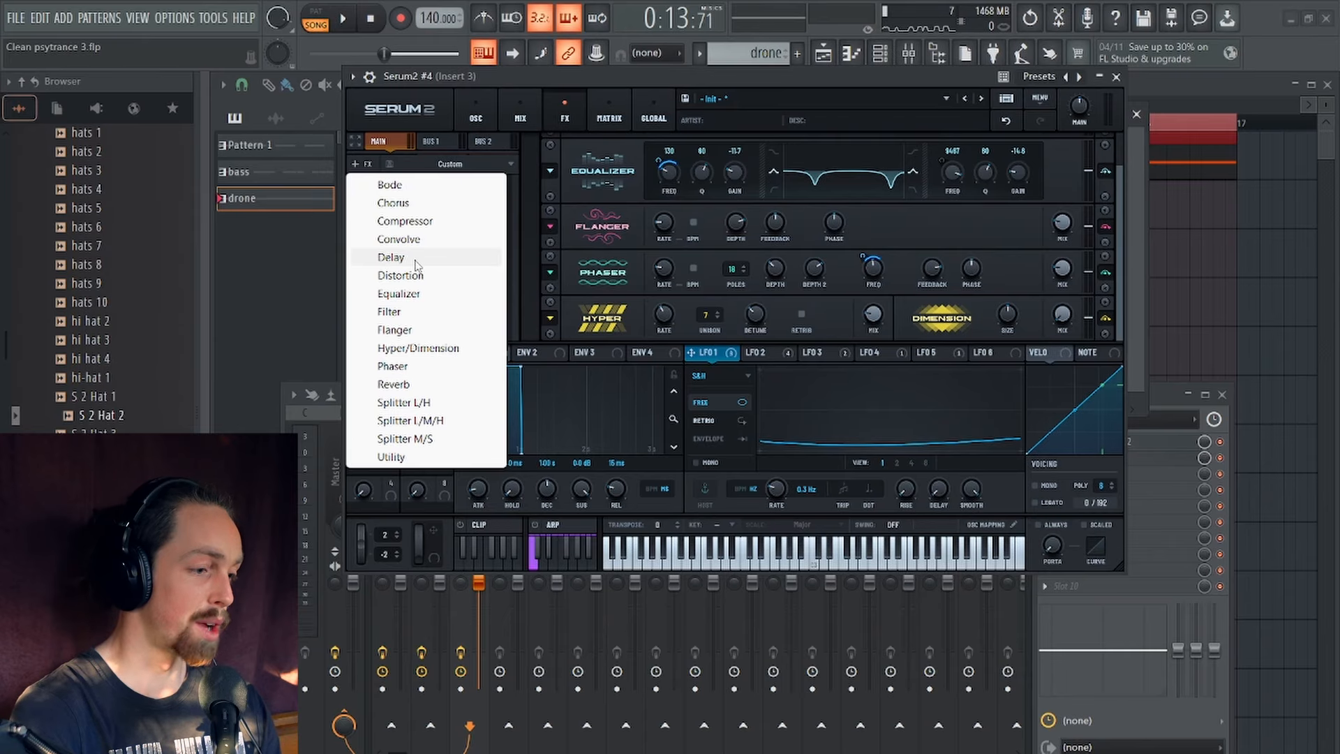
{"action": "left_click", "coordinate": [391, 257]}
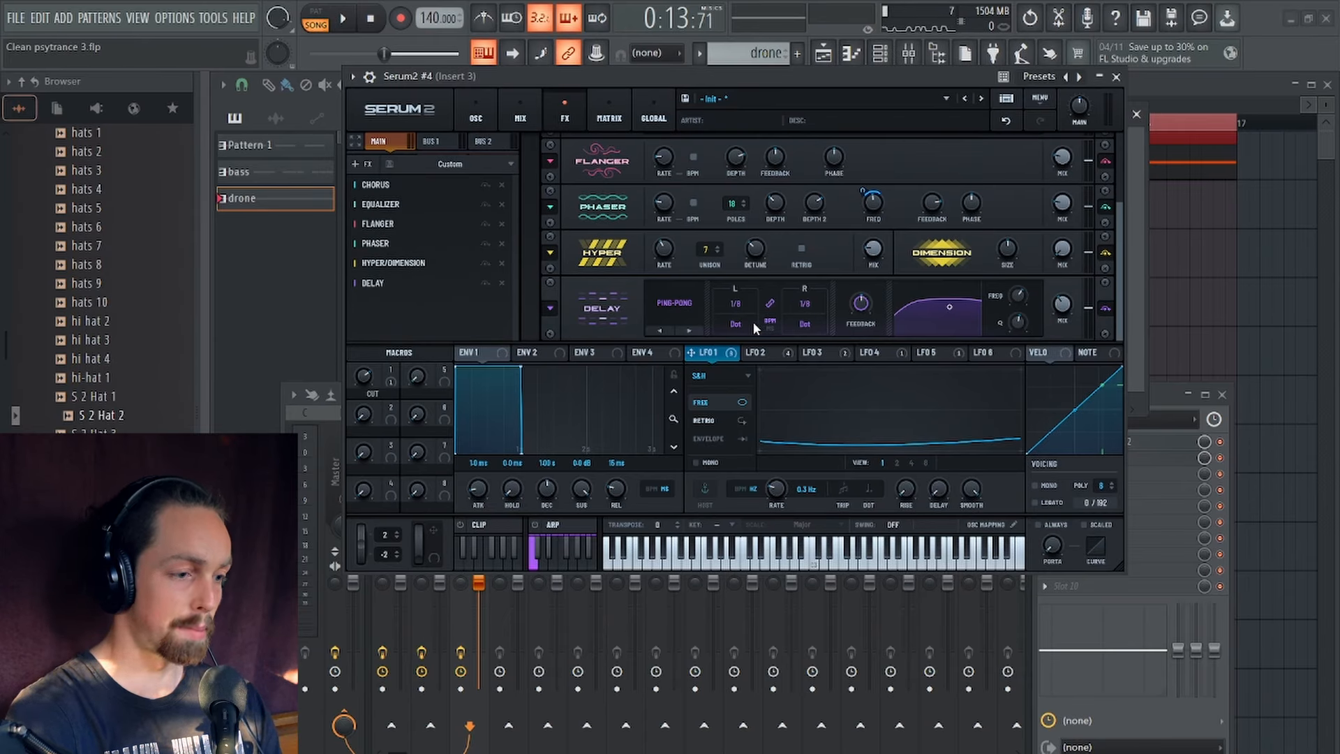
{"action": "left_click_drag", "start_coordinate": [952, 306], "coordinate": [959, 320]}
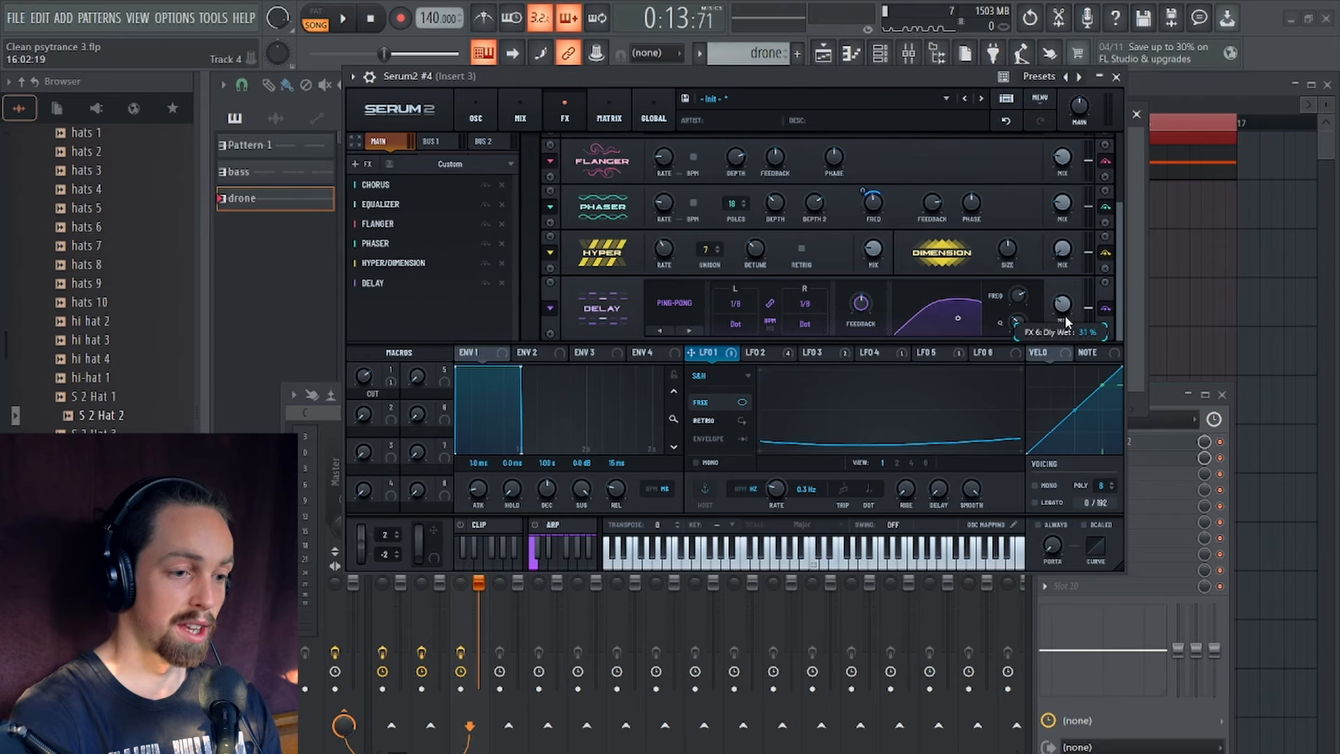
{"action": "left_click_drag", "start_coordinate": [1064, 315], "coordinate": [1066, 310]}
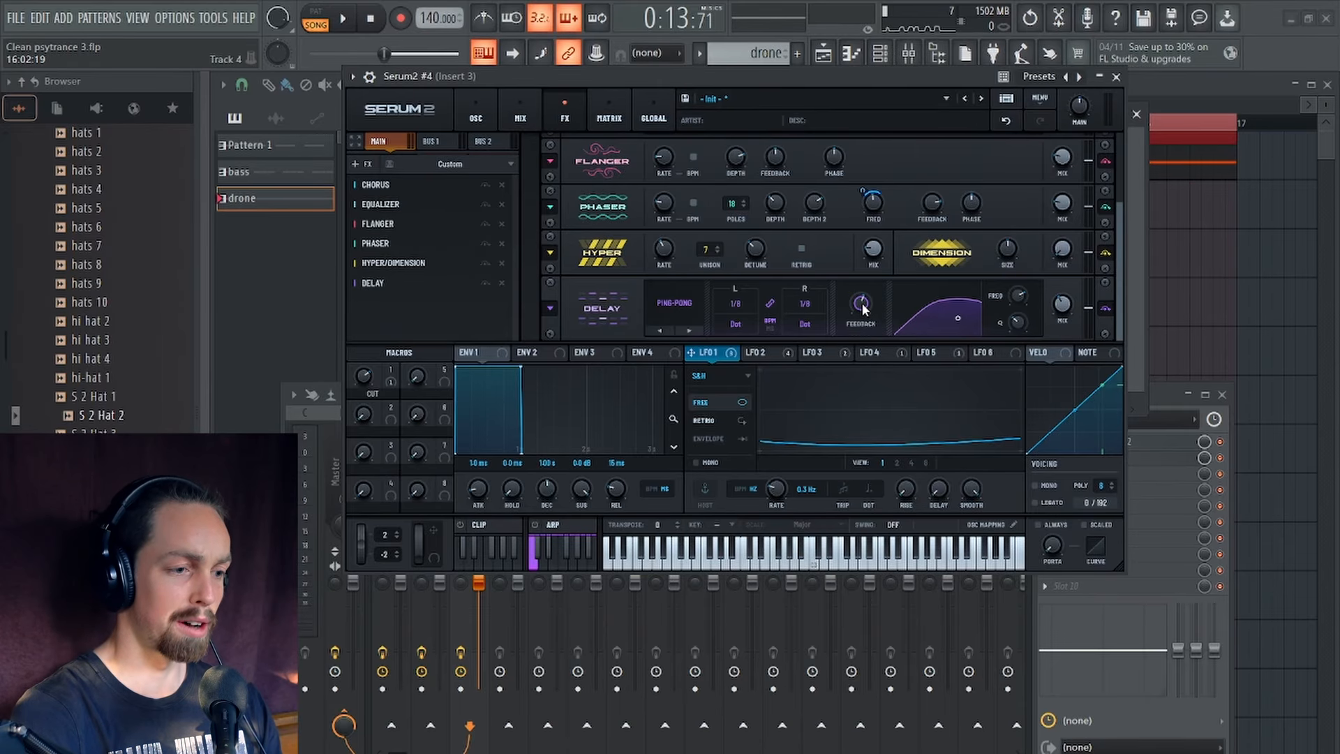
{"action": "left_click_drag", "start_coordinate": [796, 71], "coordinate": [797, 61]}
Step: Play the drone while sweeping the Cut macro to audition the complete effects chain
{"action": "key", "text": "space"}
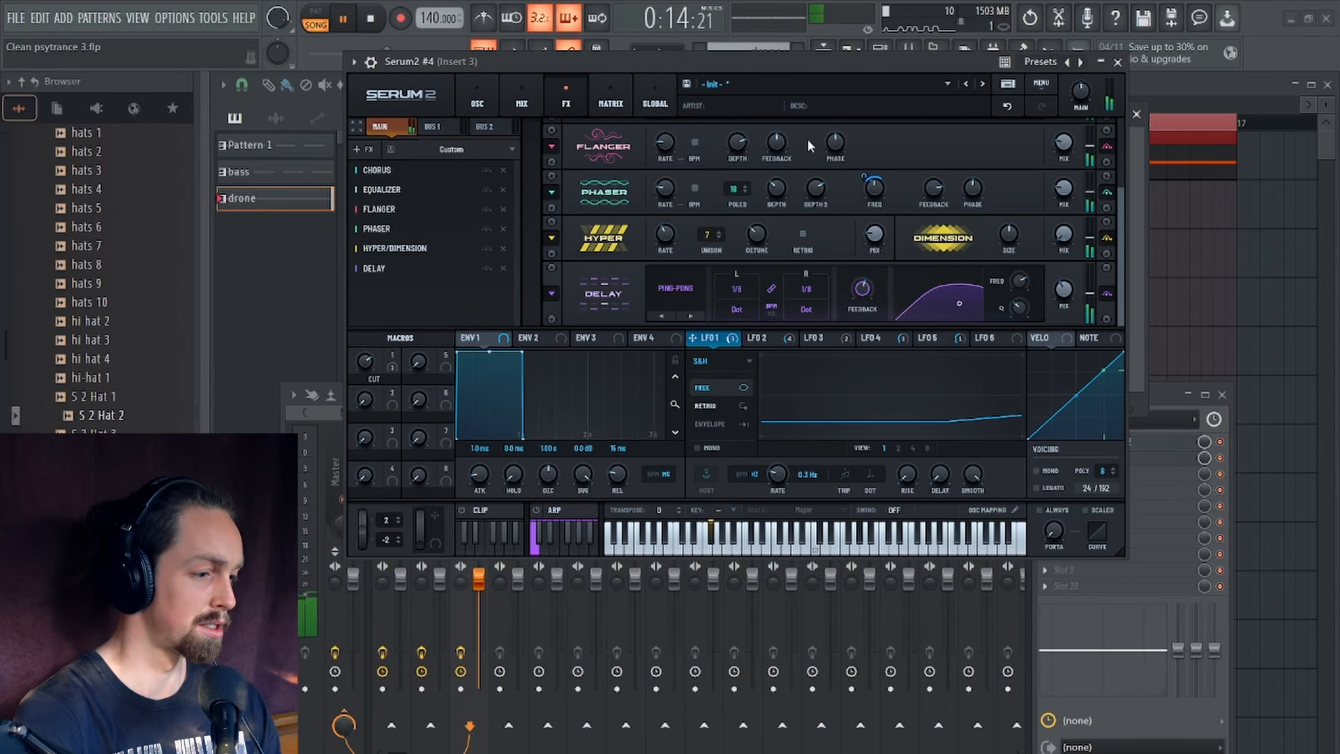
{"action": "left_click_drag", "start_coordinate": [366, 365], "coordinate": [388, 437]}
{"action": "key", "text": "space"}
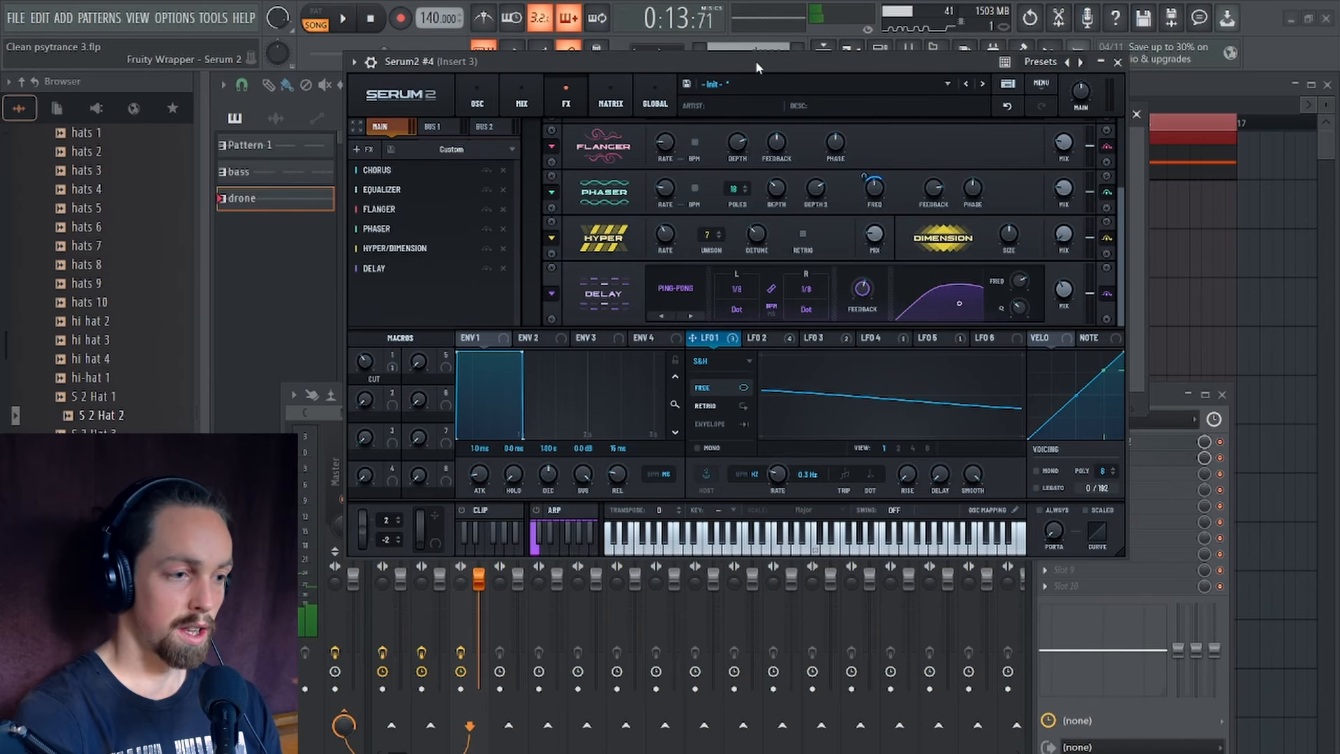
{"action": "left_click_drag", "start_coordinate": [754, 61], "coordinate": [734, 82]}
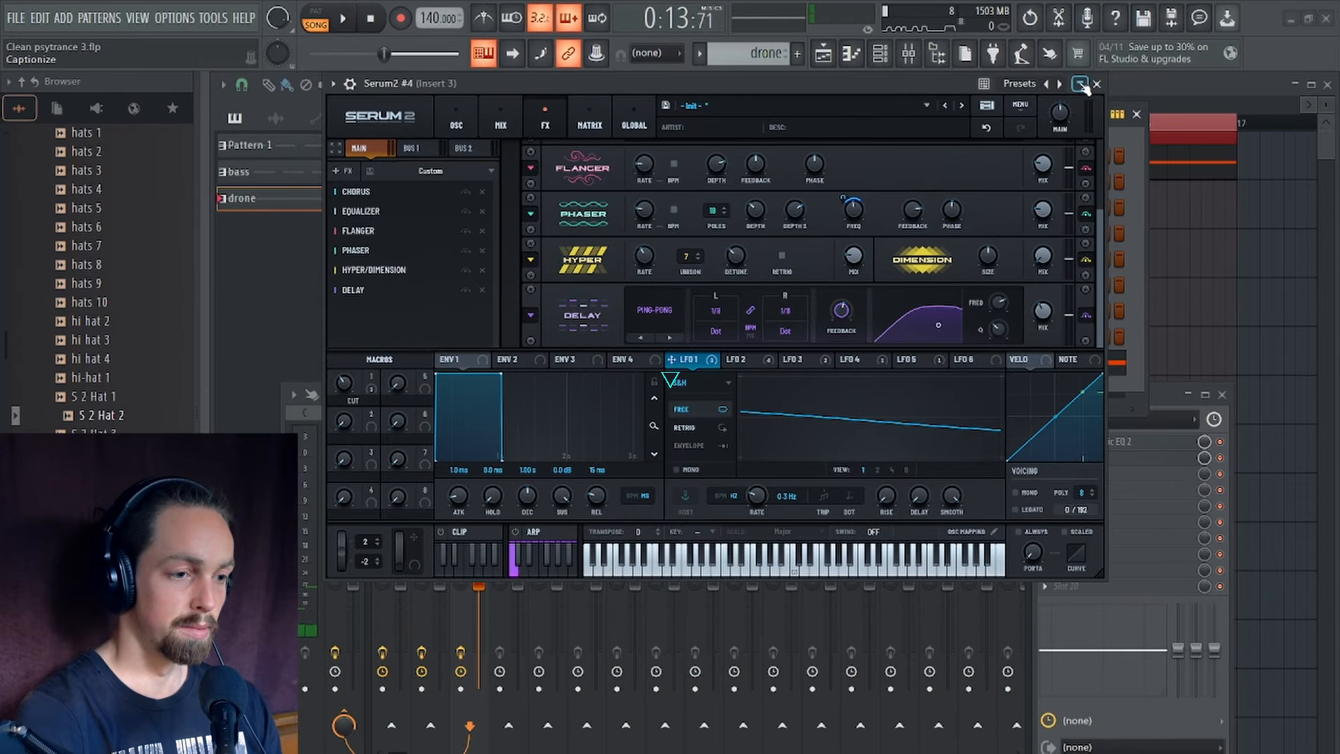